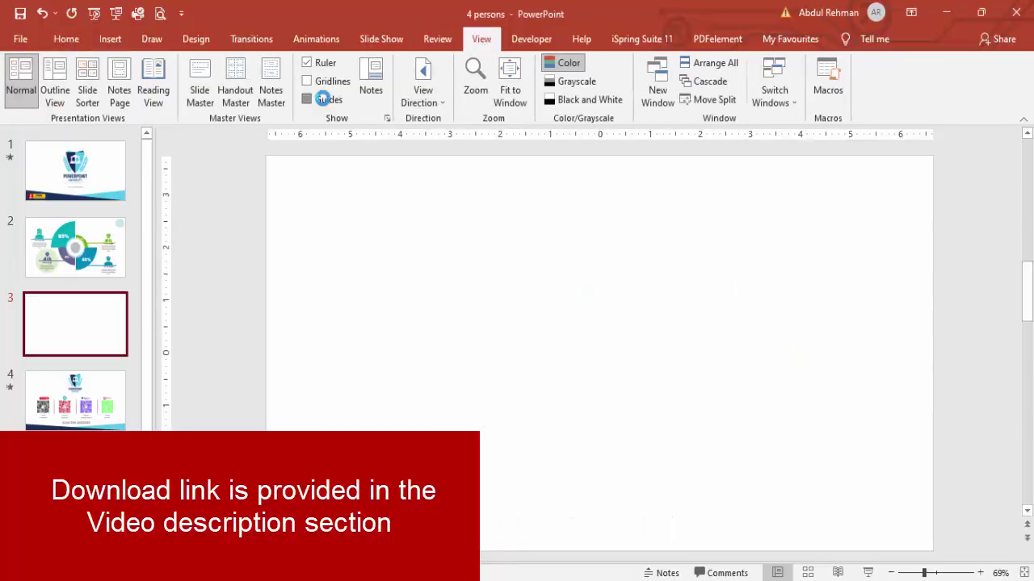
# - Turn on guides and place an oval on slide 3 where the guides cross
pyautogui.click(107, 38)
pyautogui.click(244, 101)
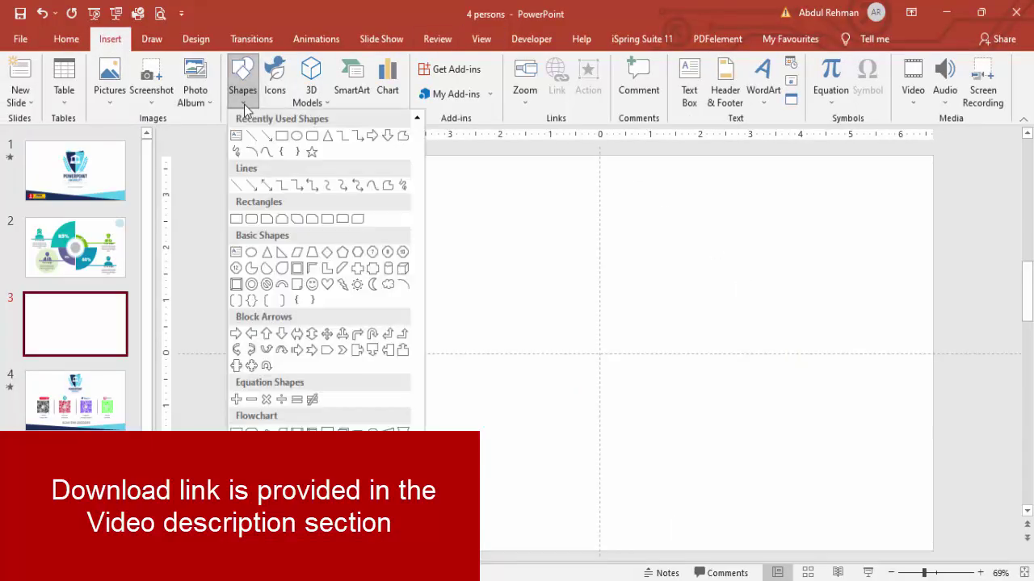
pyautogui.click(253, 259)
pyautogui.click(580, 340)
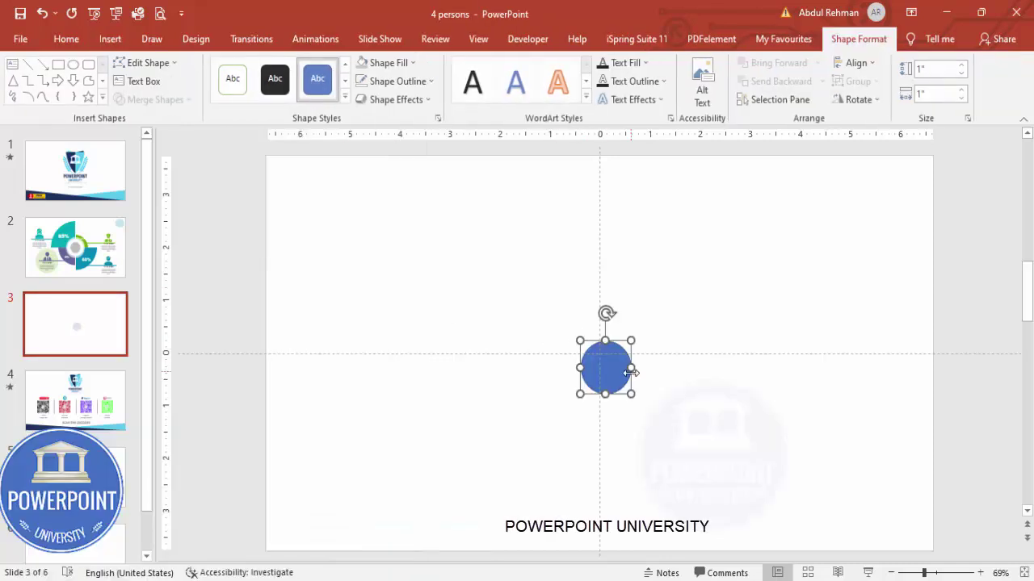
pyautogui.moveTo(614, 370); pyautogui.dragTo(607, 356)
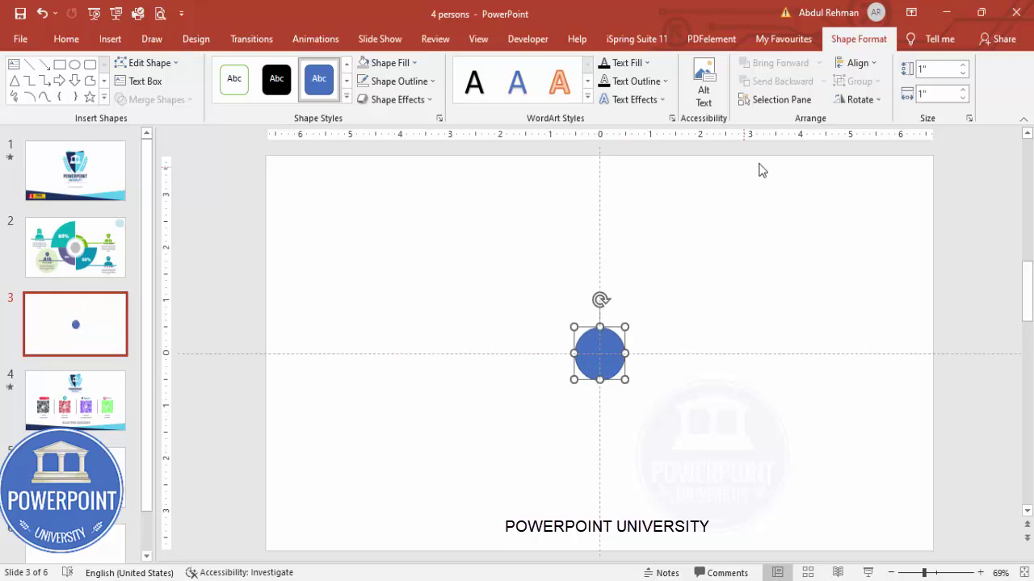
# - Size the oval to 1.5" × 1.5" to make a circle
pyautogui.click(941, 68)
pyautogui.click(929, 96)
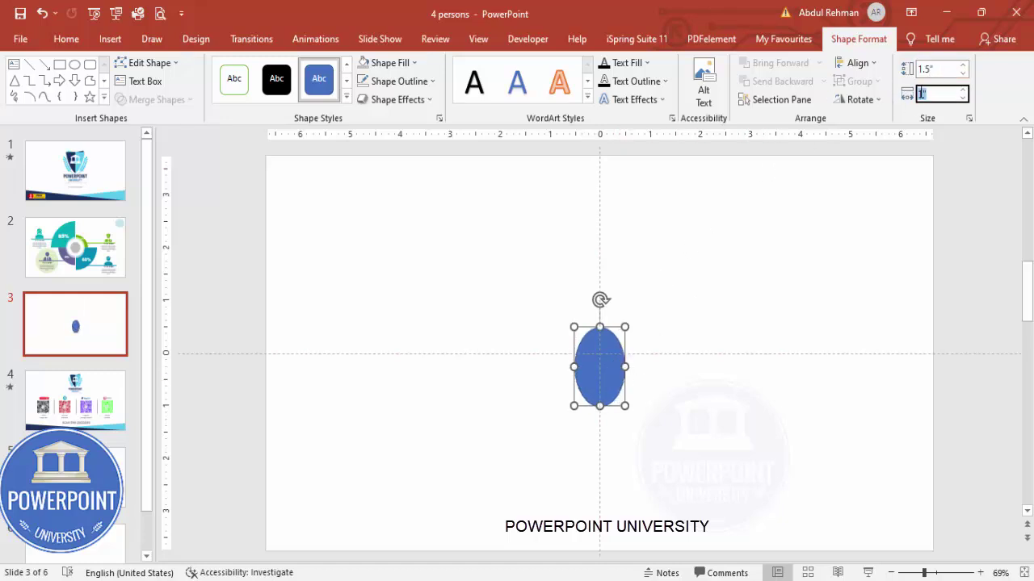
pyautogui.write('2.5')
pyautogui.press('Return')
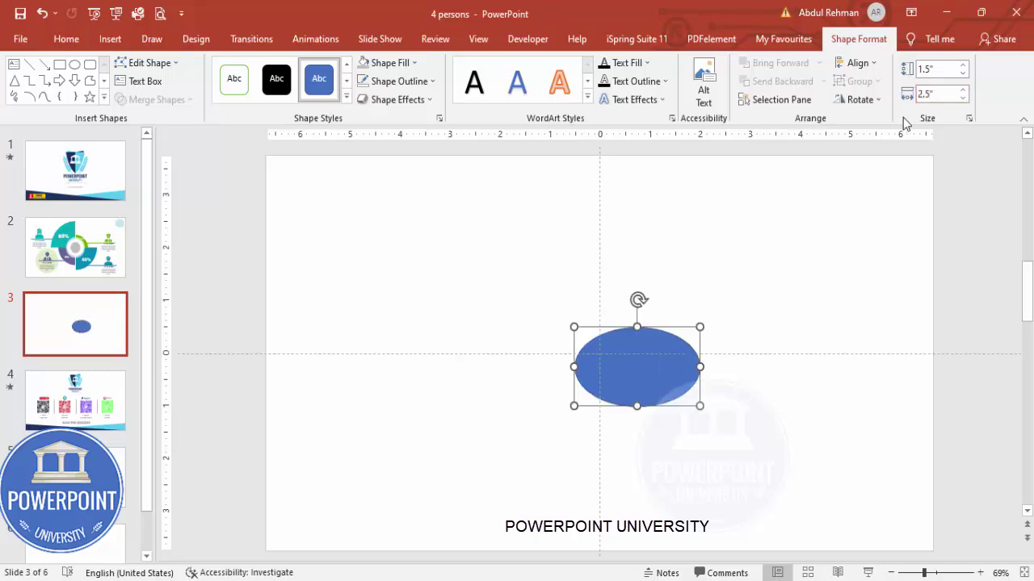
pyautogui.click(944, 91)
pyautogui.press('Return')
pyautogui.click(947, 95)
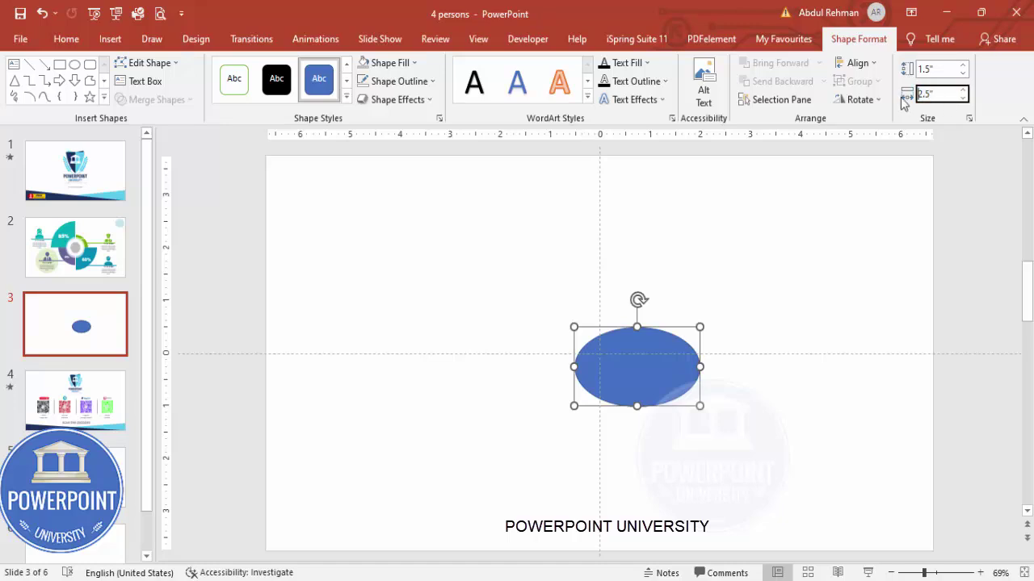
pyautogui.write('1.5')
pyautogui.press('Return')
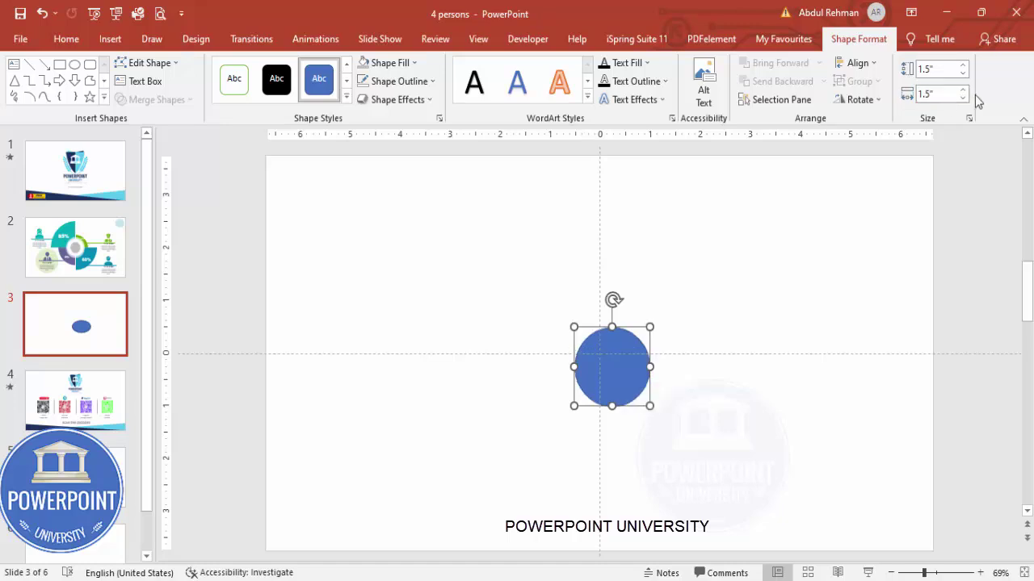
# - Centre the circle horizontally and vertically on the slide
pyautogui.click(877, 68)
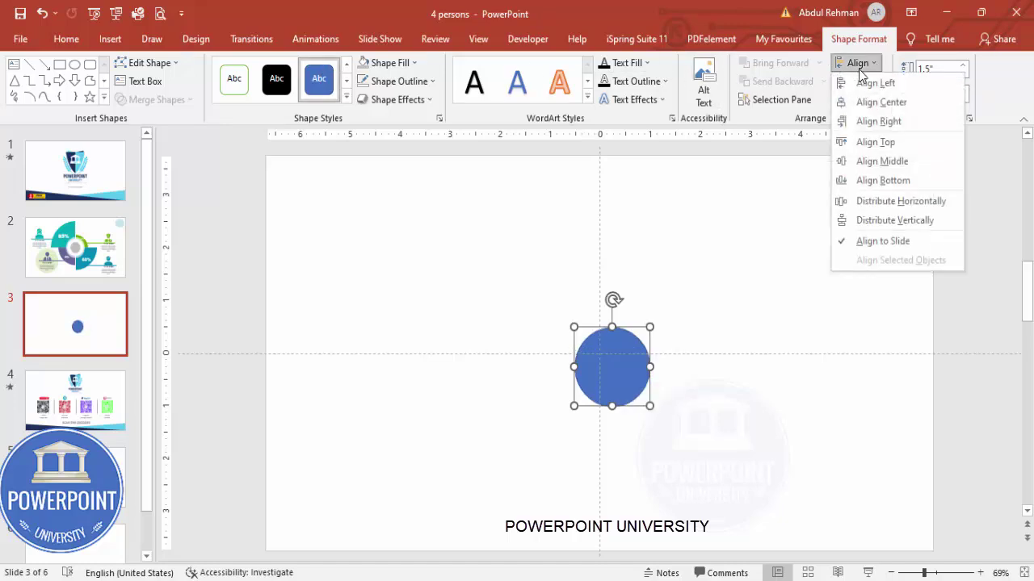
pyautogui.click(880, 103)
pyautogui.click(862, 65)
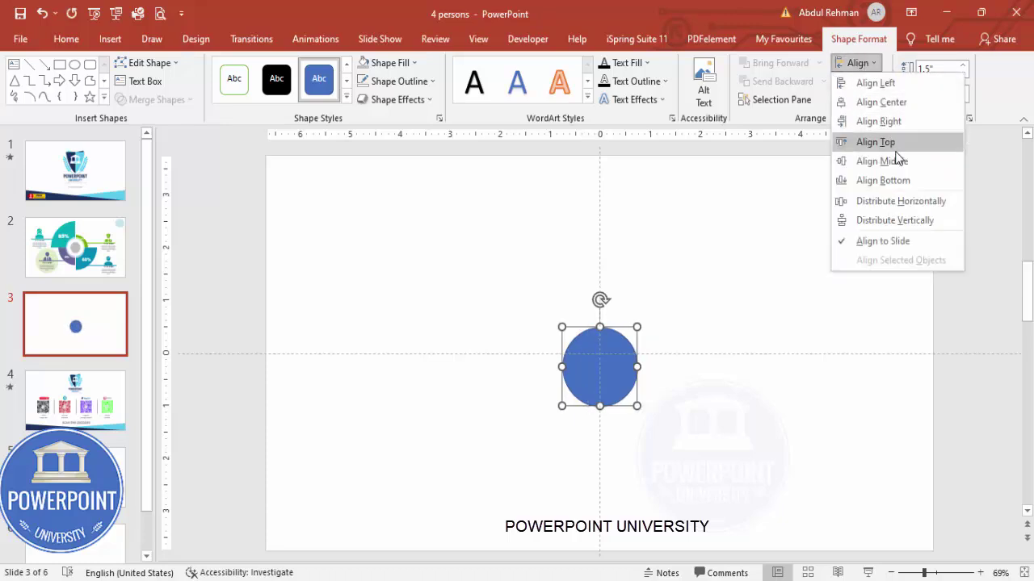
pyautogui.click(882, 161)
# - Fill the circle light grey with no outline, then duplicate it with Ctrl+D
pyautogui.click(403, 64)
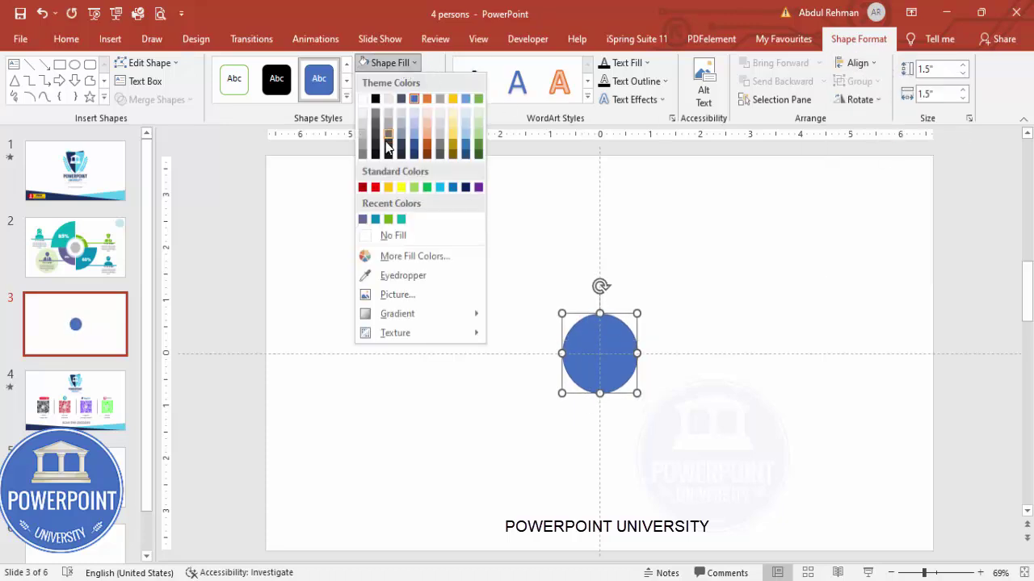
pyautogui.click(362, 128)
pyautogui.click(428, 82)
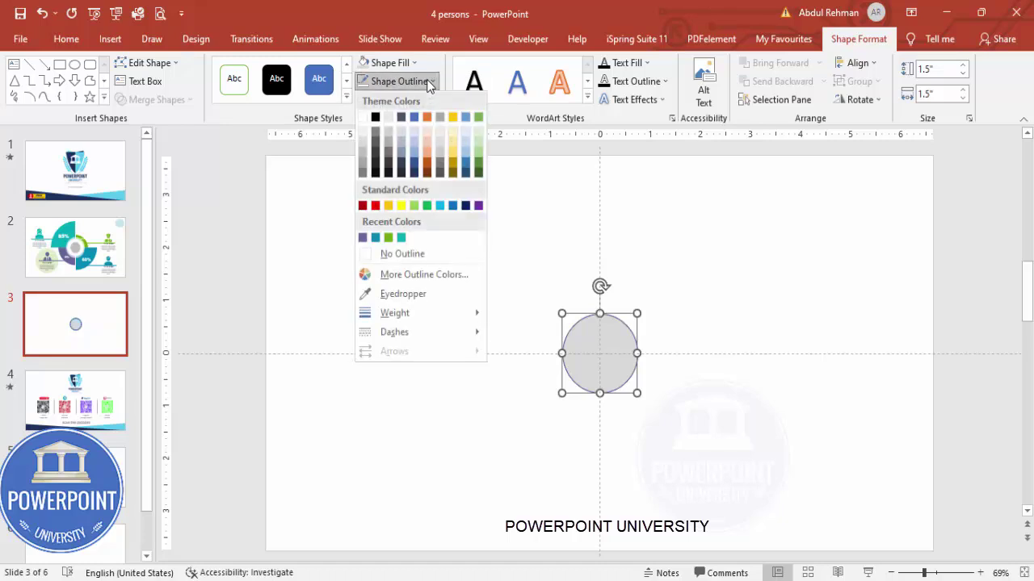
pyautogui.click(409, 255)
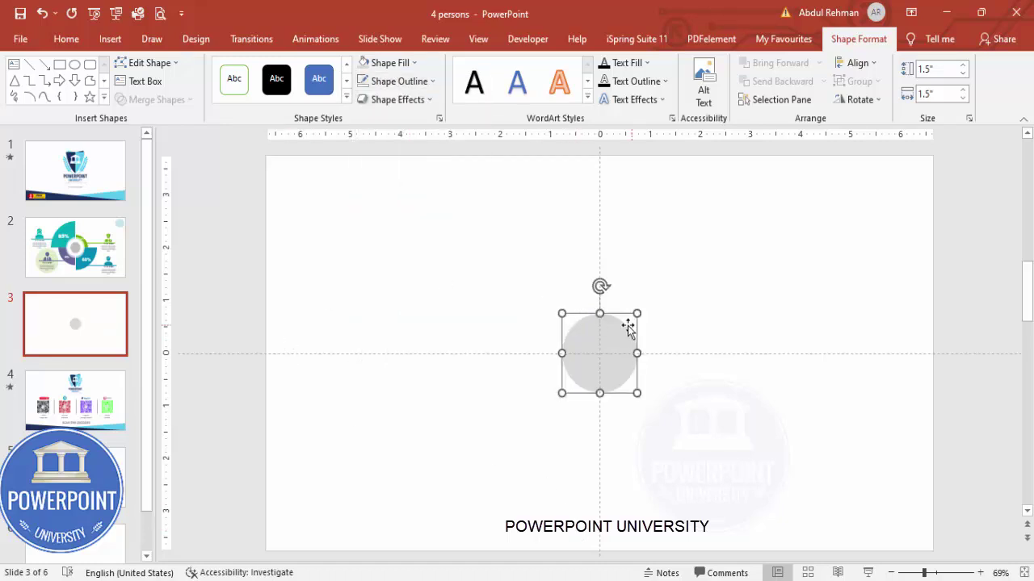
pyautogui.hotkey('ctrl', 'd')
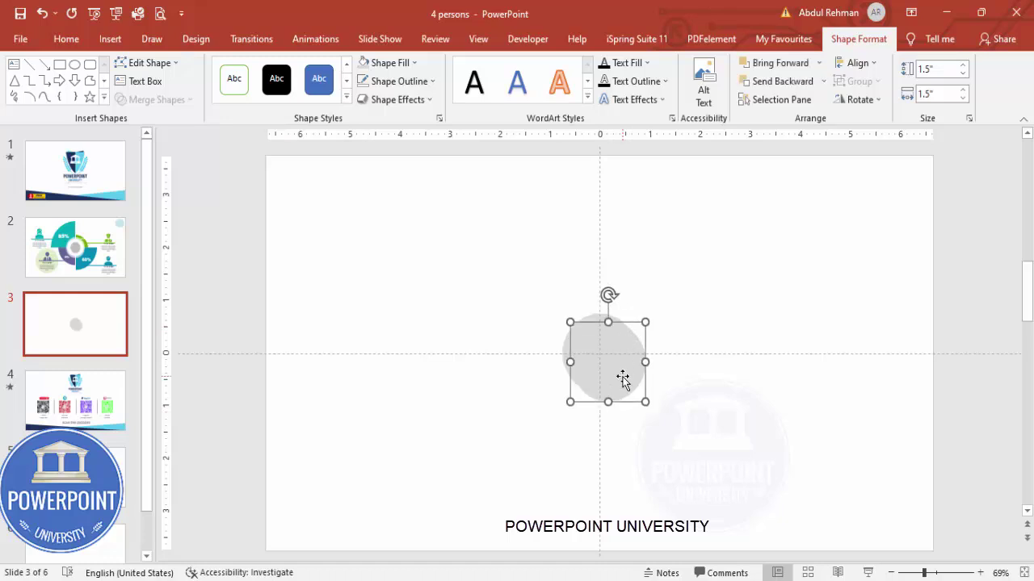
# - Make the copy light green and resize it to 2.5" × 2.5"
pyautogui.click(390, 63)
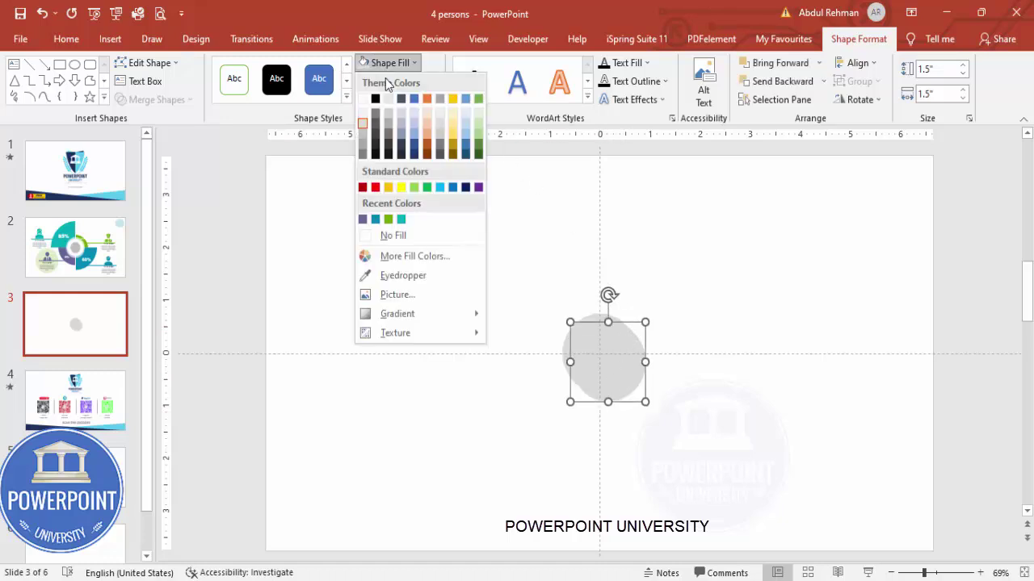
pyautogui.click(478, 131)
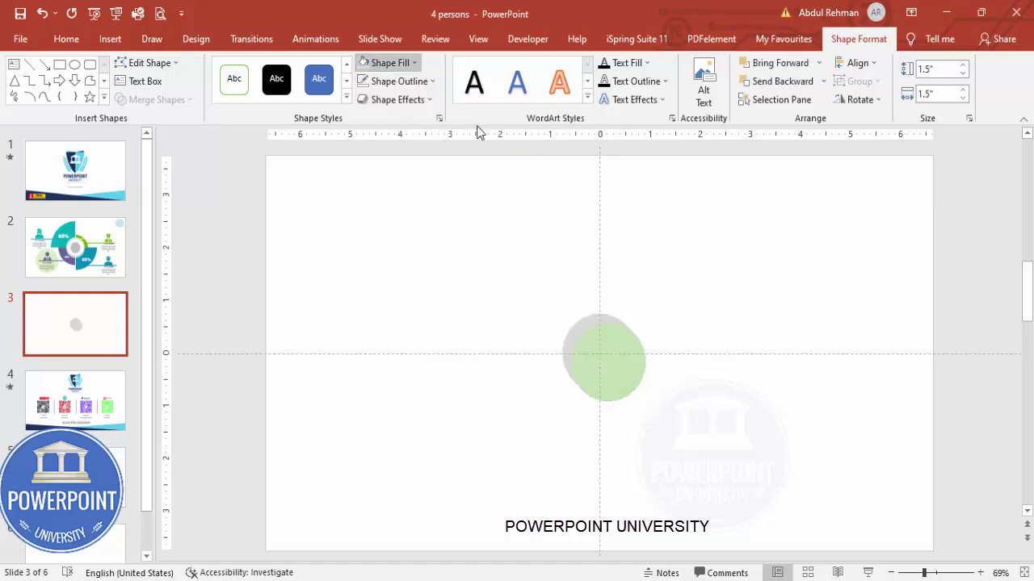
pyautogui.click(941, 70)
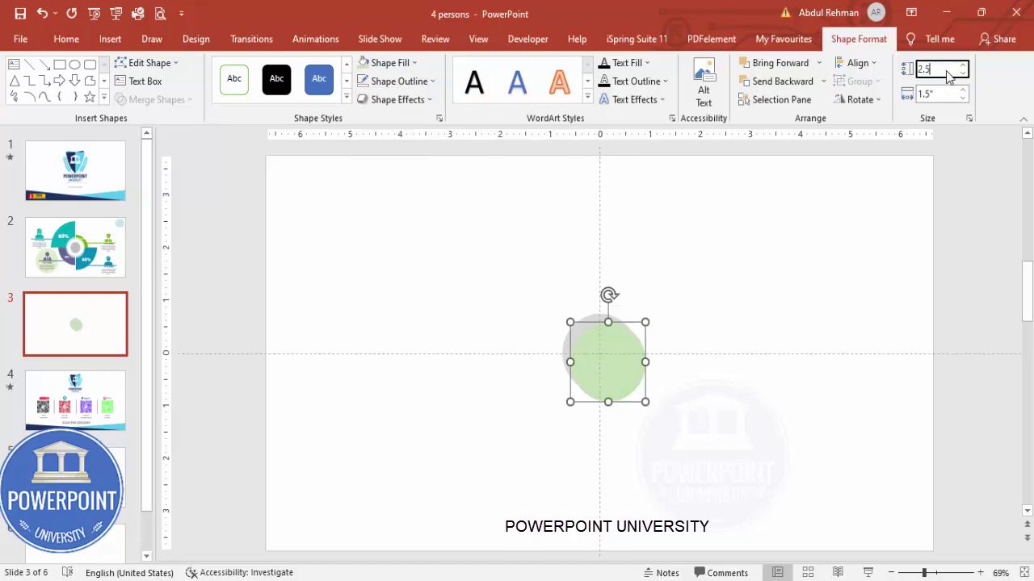
pyautogui.click(943, 94)
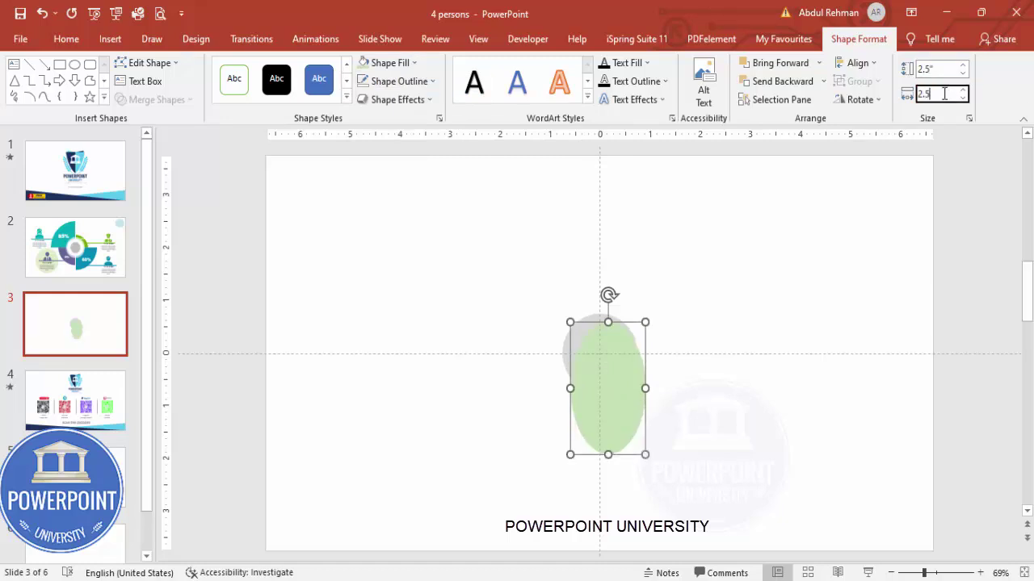
pyautogui.press('Return')
# - Centre the green circle on the slide and send it to the back behind the grey circle
pyautogui.click(857, 63)
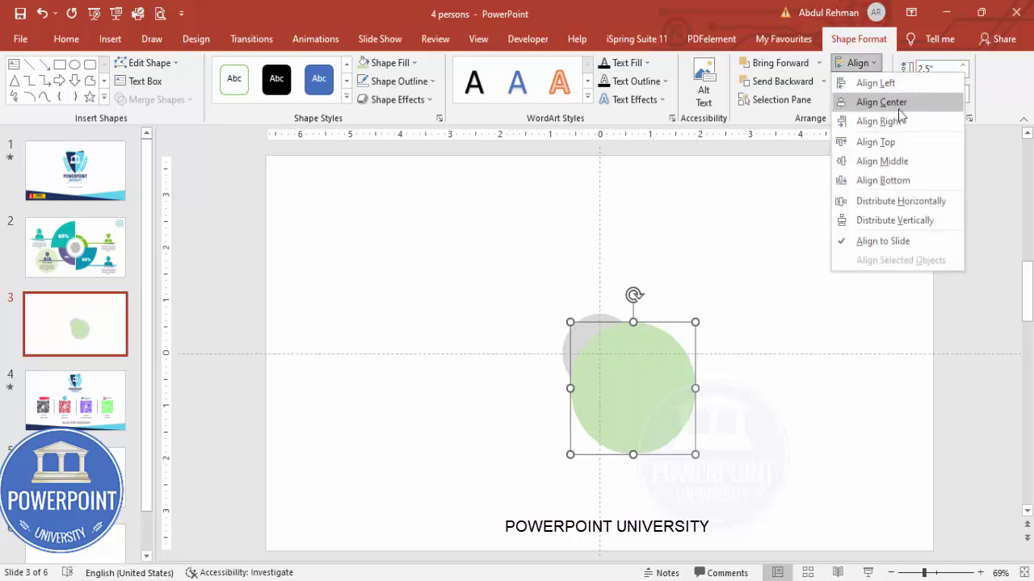
pyautogui.click(884, 102)
pyautogui.click(874, 64)
pyautogui.click(911, 162)
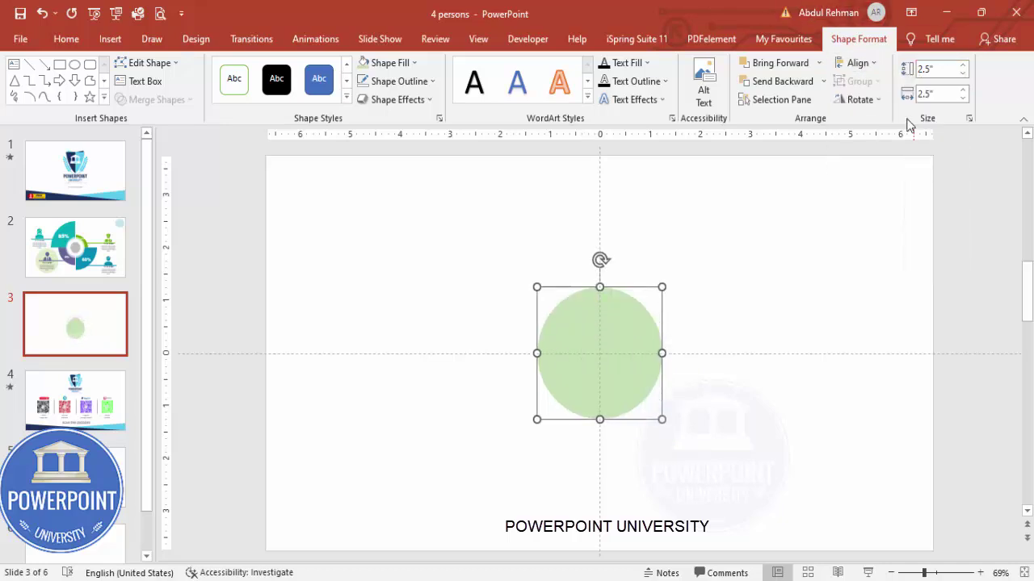
pyautogui.click(821, 81)
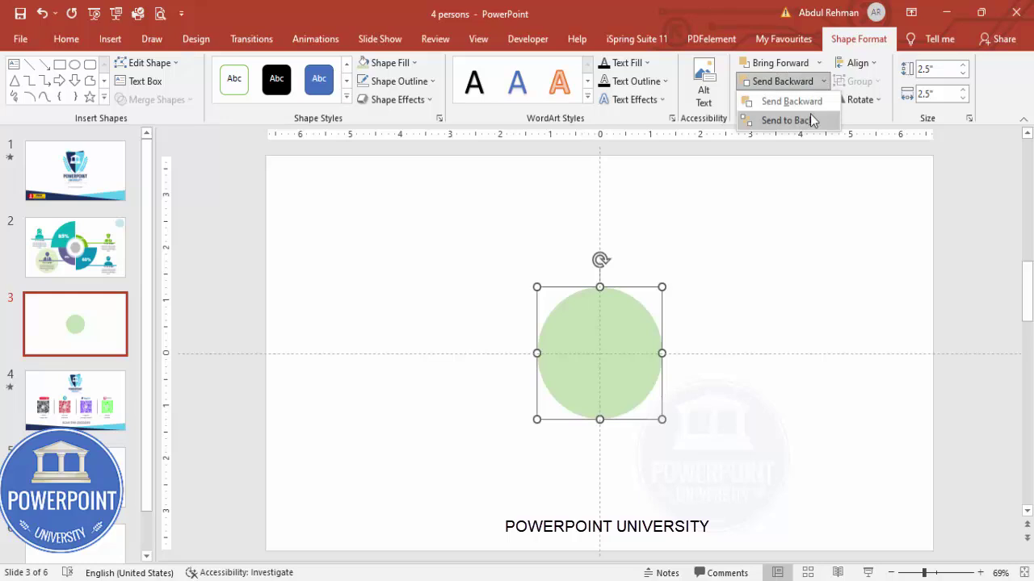
pyautogui.click(808, 118)
pyautogui.click(761, 261)
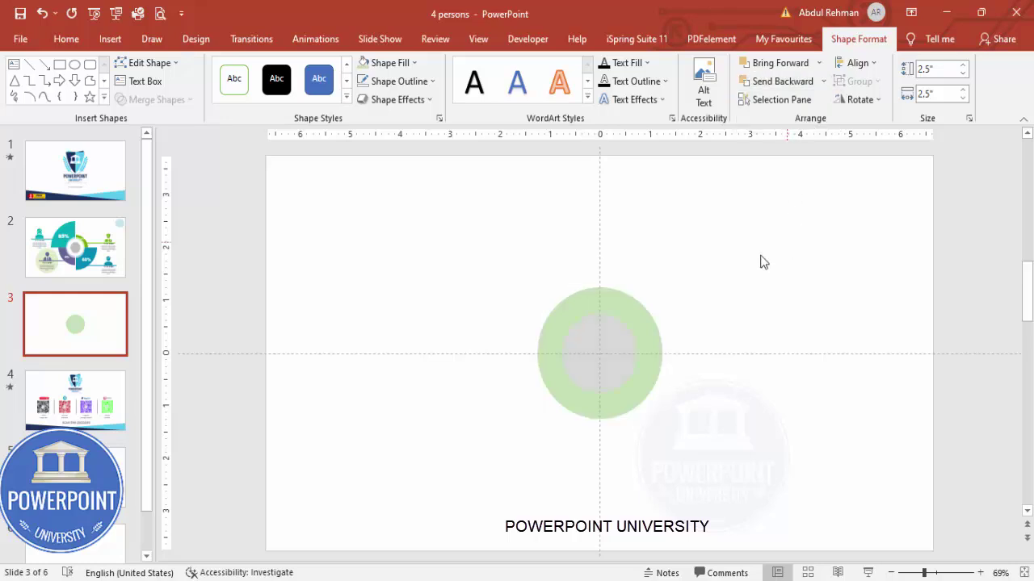
pyautogui.click(594, 299)
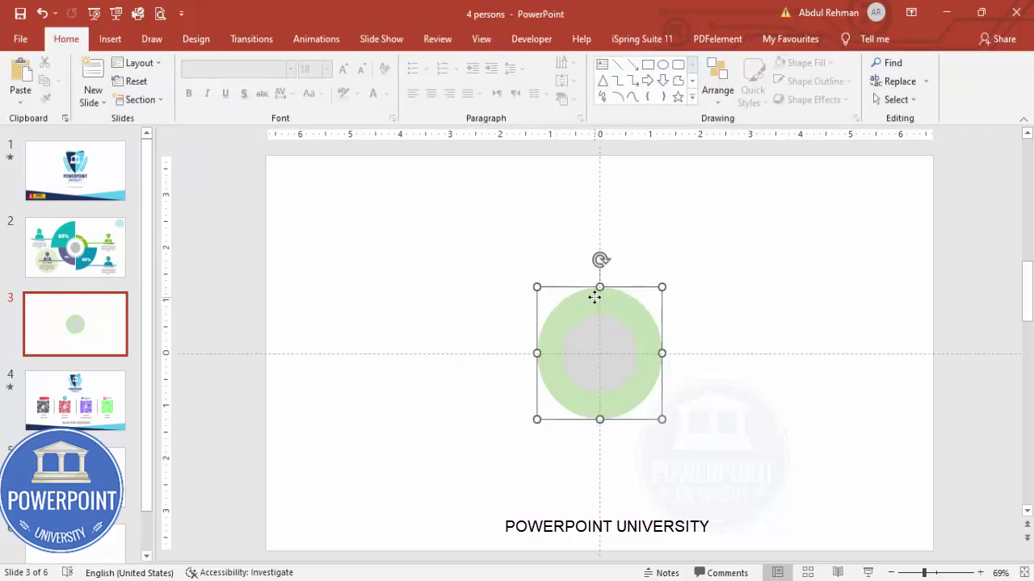
# - Duplicate the green circle, fill it gold yellow and resize it to 4" × 4"
pyautogui.hotkey('ctrl', 'd')
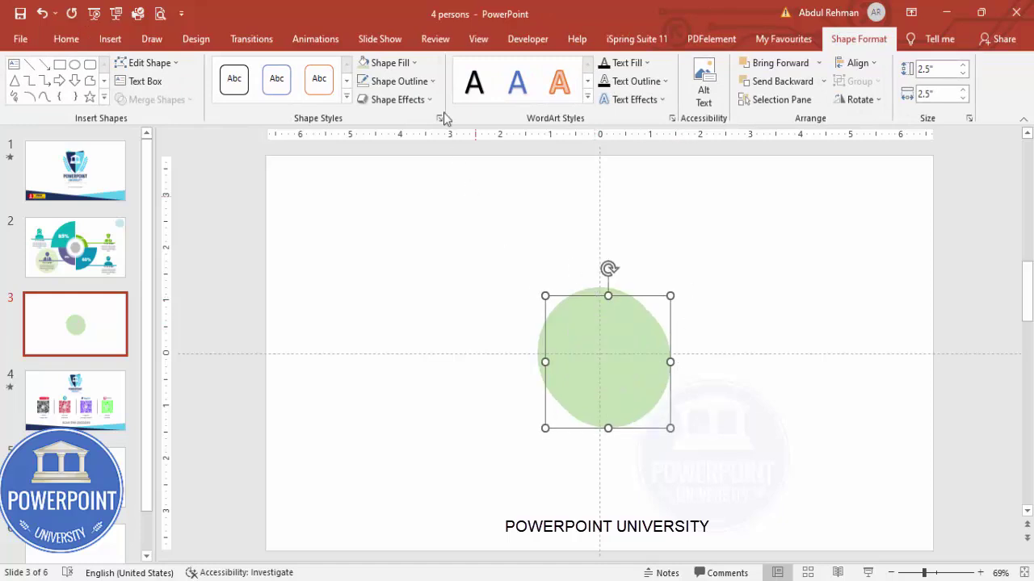
pyautogui.click(389, 62)
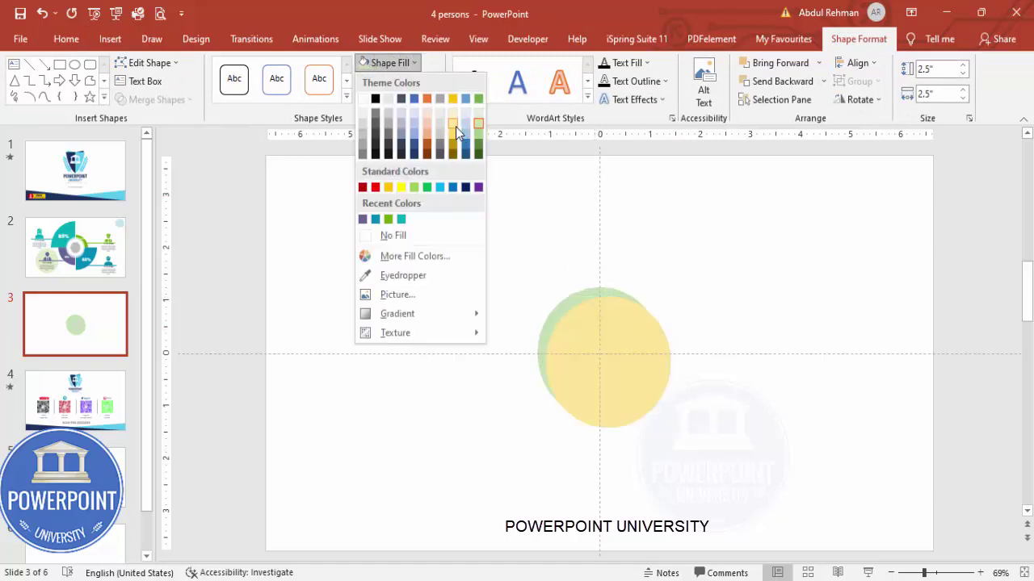
pyautogui.click(456, 127)
pyautogui.click(940, 71)
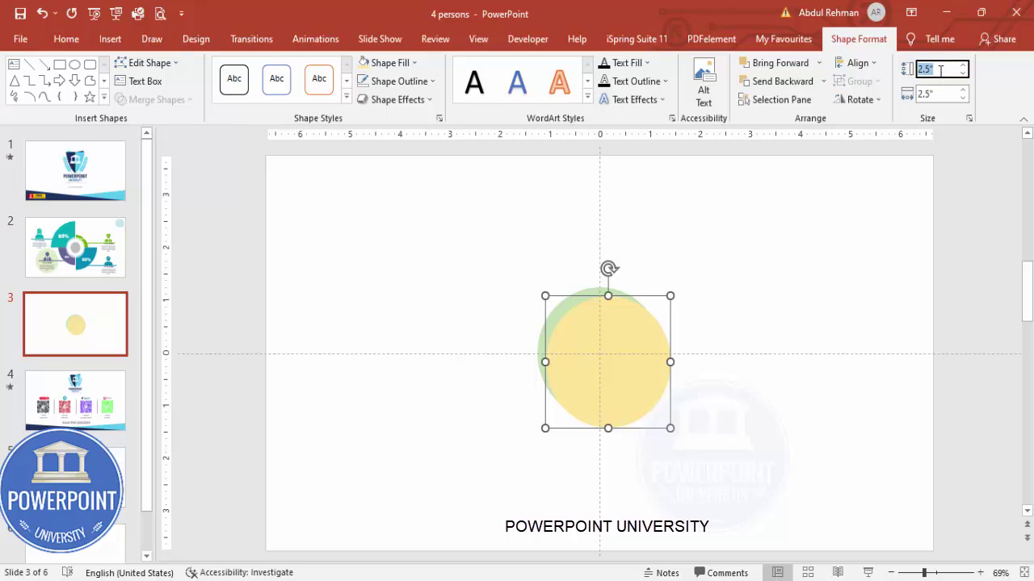
pyautogui.write('4')
pyautogui.click(951, 92)
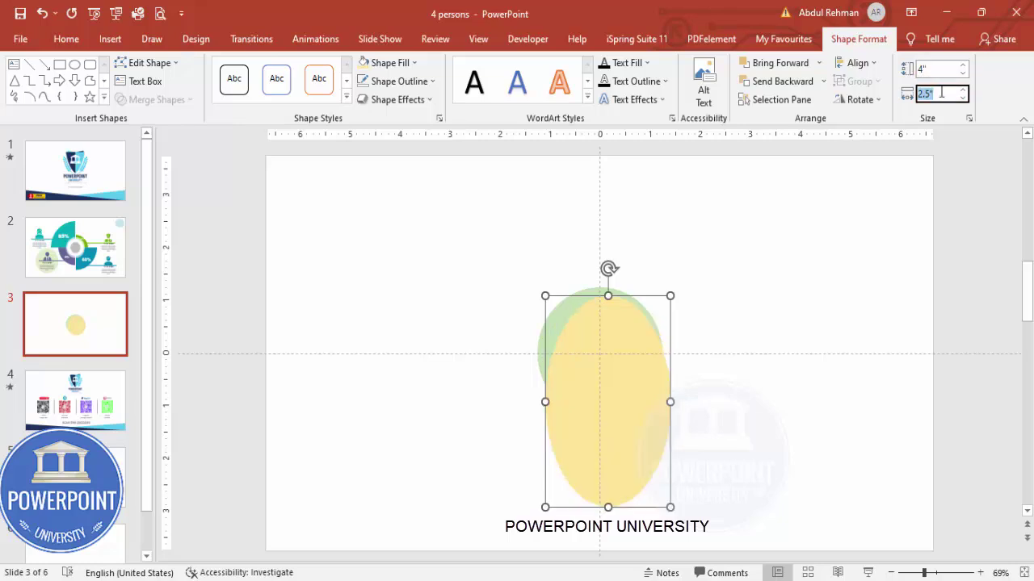
pyautogui.write('4')
pyautogui.press('Tab')
# - Centre the yellow circle, send it behind the others, then reselect the green circle
pyautogui.click(861, 63)
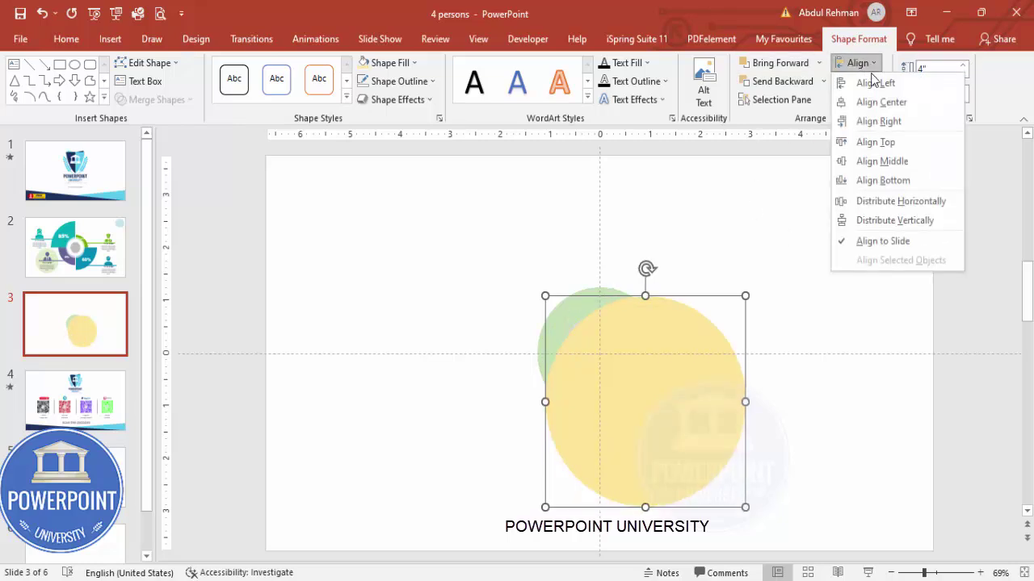
pyautogui.click(884, 102)
pyautogui.click(864, 63)
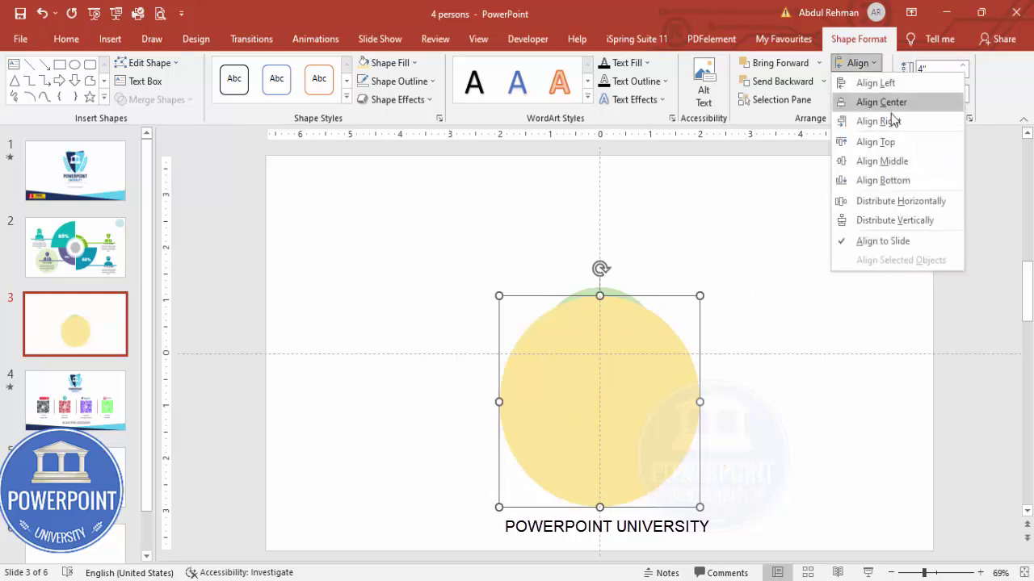
pyautogui.click(903, 160)
pyautogui.click(825, 82)
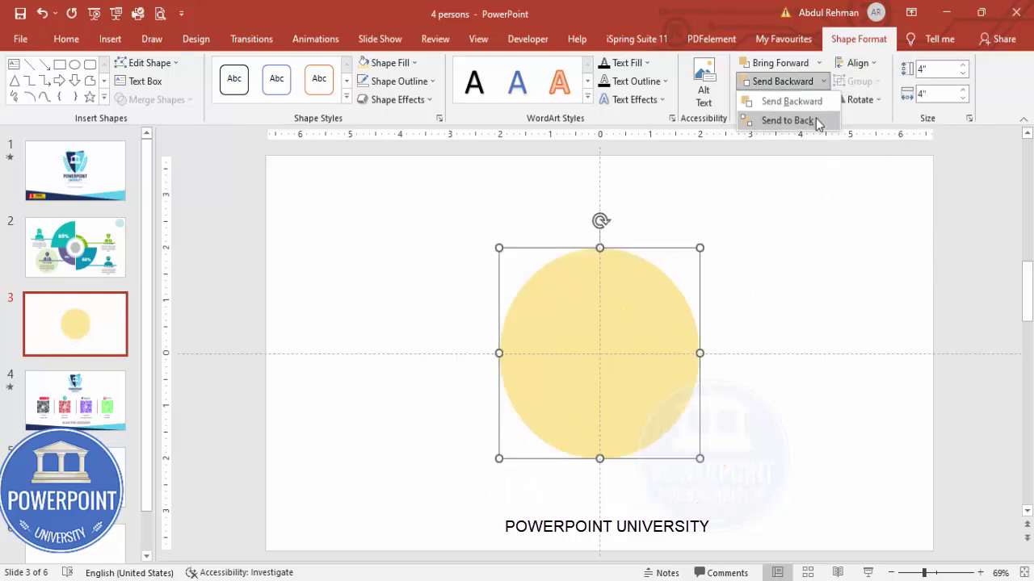
pyautogui.click(816, 118)
pyautogui.click(819, 256)
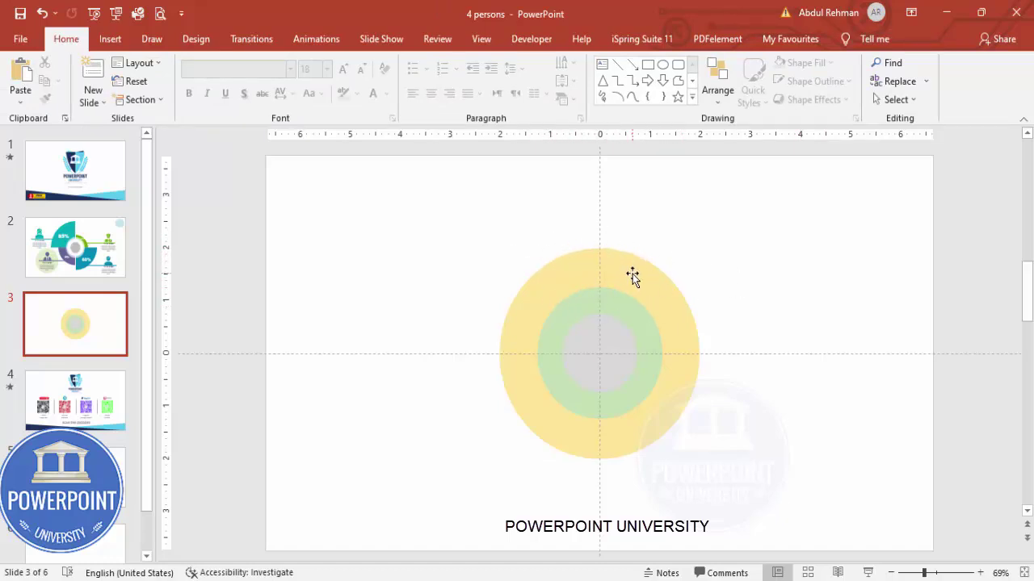
pyautogui.click(624, 296)
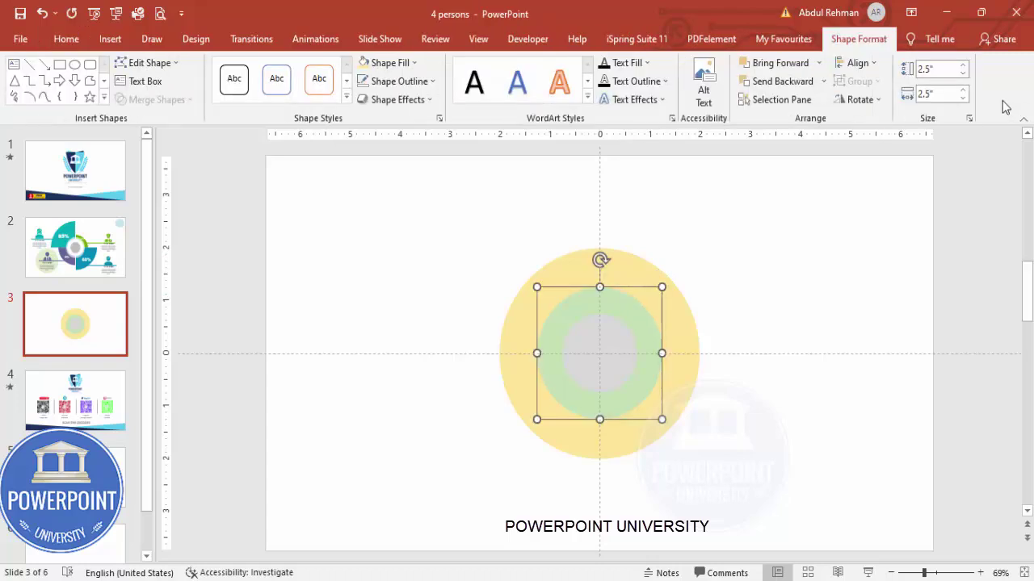
# - Resize the green circle to 3" × 3" and recentre it on the slide
pyautogui.click(952, 71)
pyautogui.write('3')
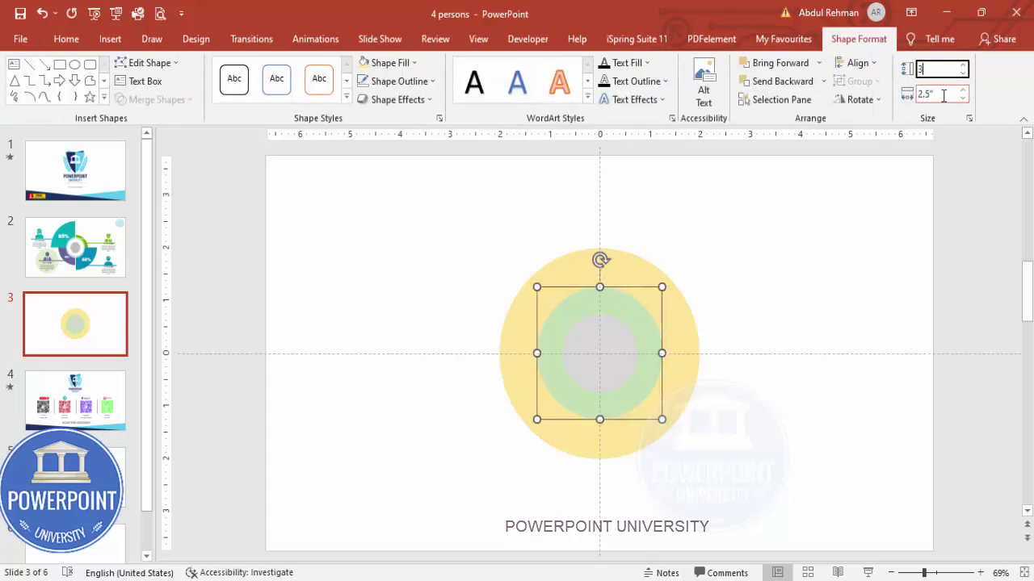
pyautogui.press('Tab')
pyautogui.write('3')
pyautogui.press('Tab')
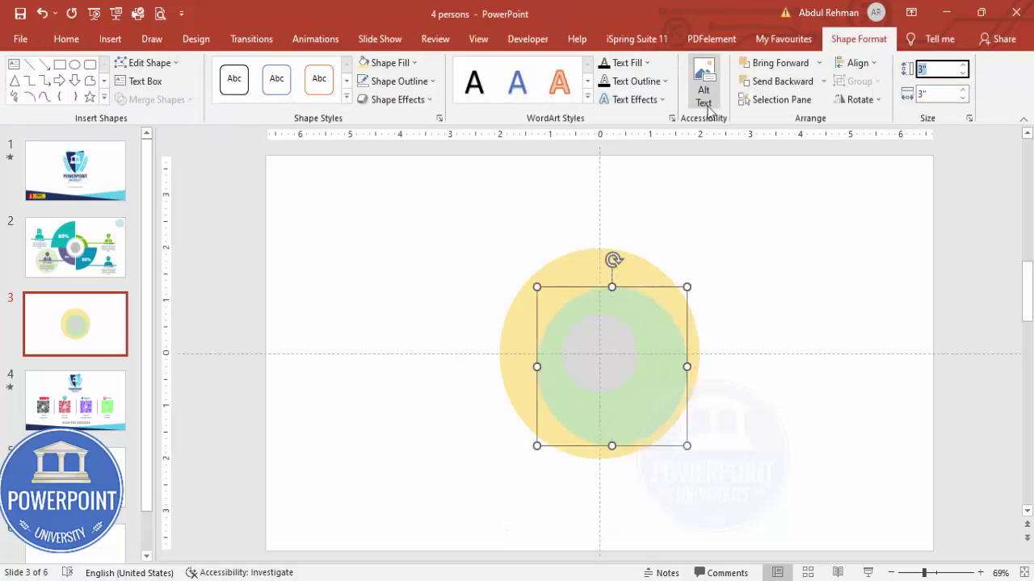
pyautogui.click(858, 63)
pyautogui.click(868, 102)
pyautogui.click(867, 64)
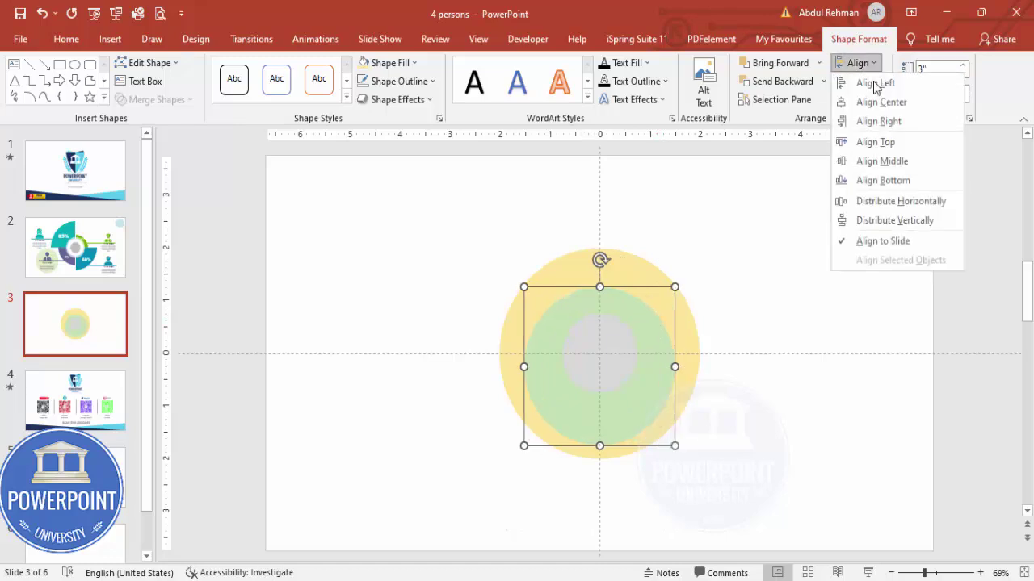
pyautogui.click(895, 159)
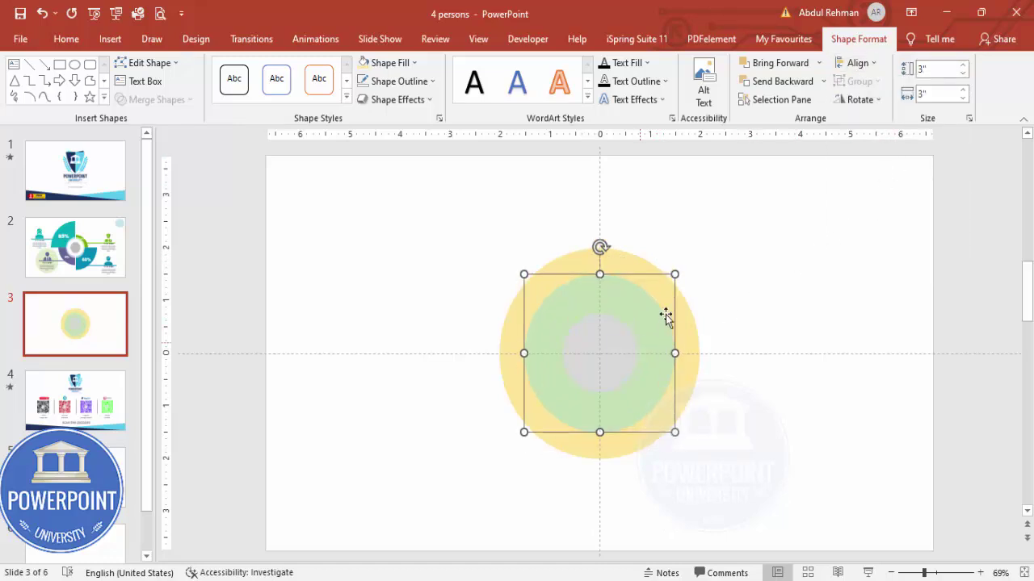
# - Duplicate the yellow circle, fill the copy light orange and size it 5" × 5"
pyautogui.click(603, 261)
pyautogui.hotkey('ctrl', 'd')
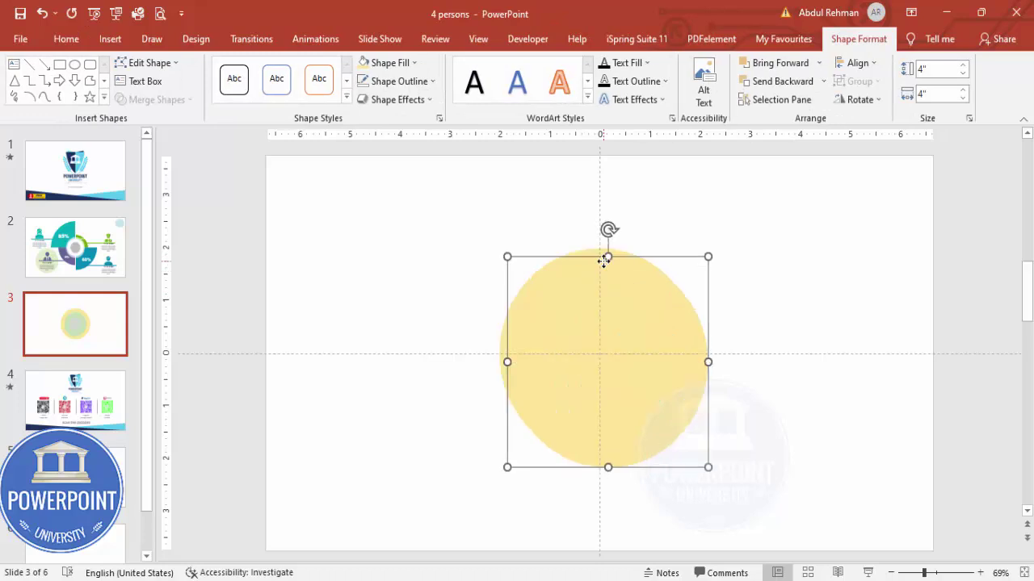
pyautogui.click(396, 63)
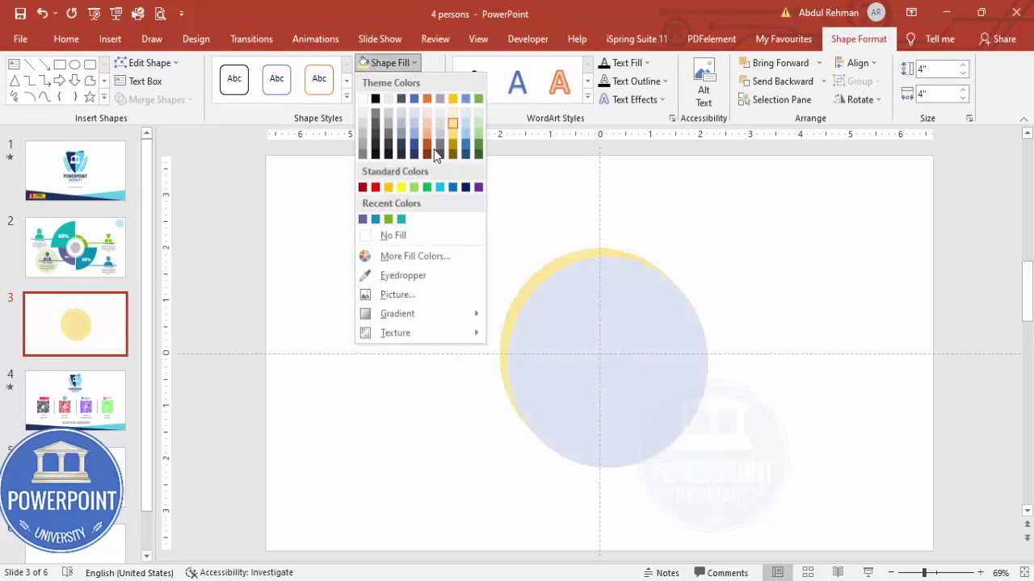
pyautogui.click(426, 137)
pyautogui.click(937, 71)
pyautogui.write('5')
pyautogui.press('Tab')
pyautogui.write('5')
pyautogui.press('Return')
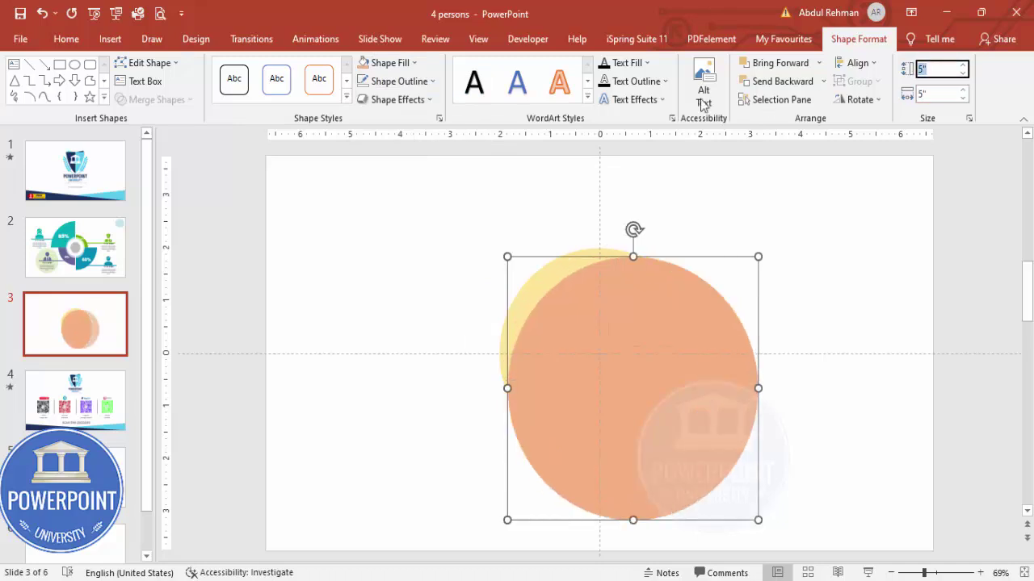
# - Centre the orange circle on the slide and send it behind all others
pyautogui.click(856, 63)
pyautogui.click(897, 105)
pyautogui.click(856, 63)
pyautogui.click(913, 158)
pyautogui.click(823, 81)
pyautogui.click(819, 120)
pyautogui.click(819, 203)
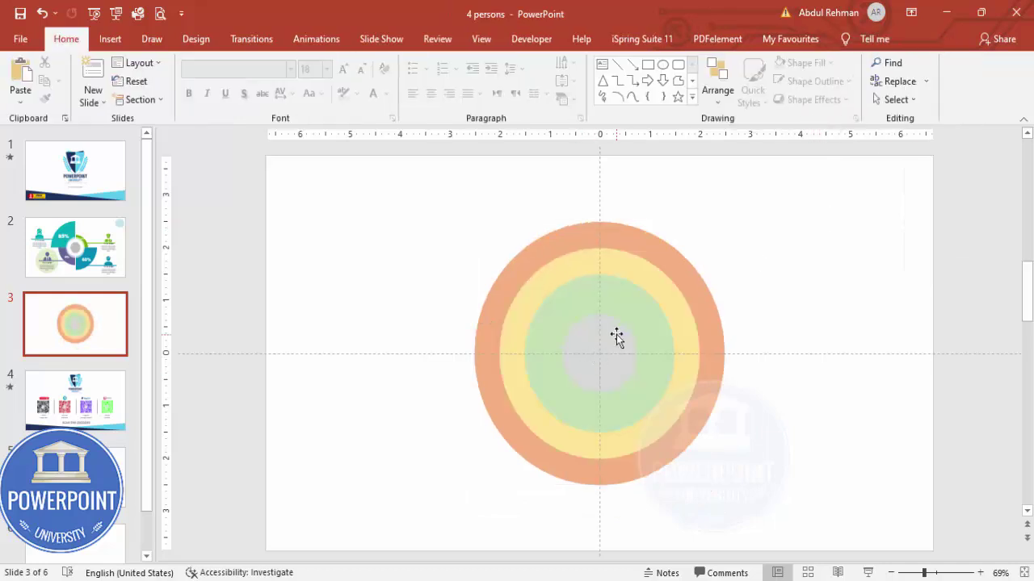
# - Copy the orange circle, fill it light green and size it 6" × 6"
pyautogui.click(652, 260)
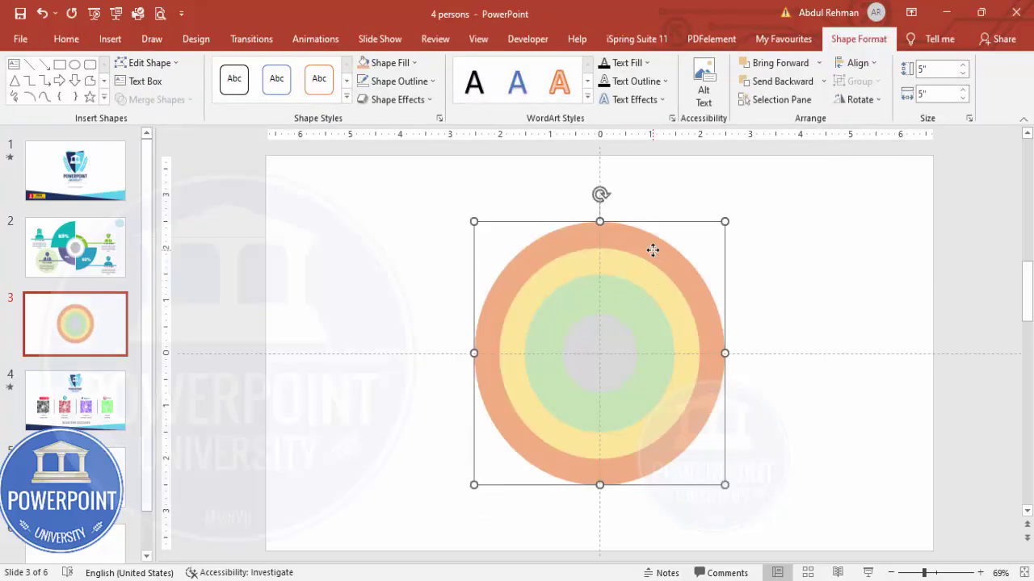
pyautogui.hotkey('ctrl', 'z')
pyautogui.click(389, 62)
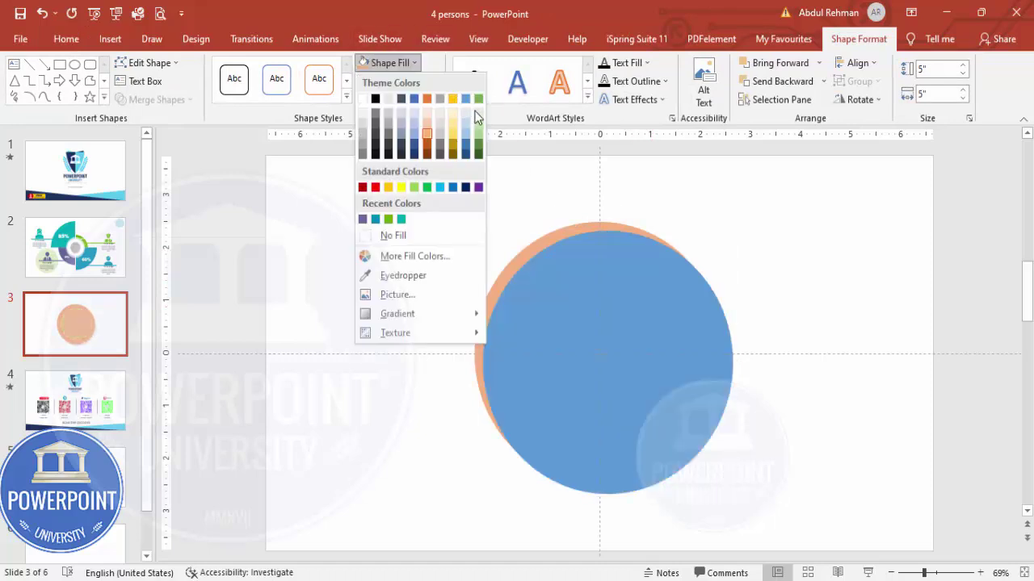
pyautogui.click(473, 111)
pyautogui.click(939, 70)
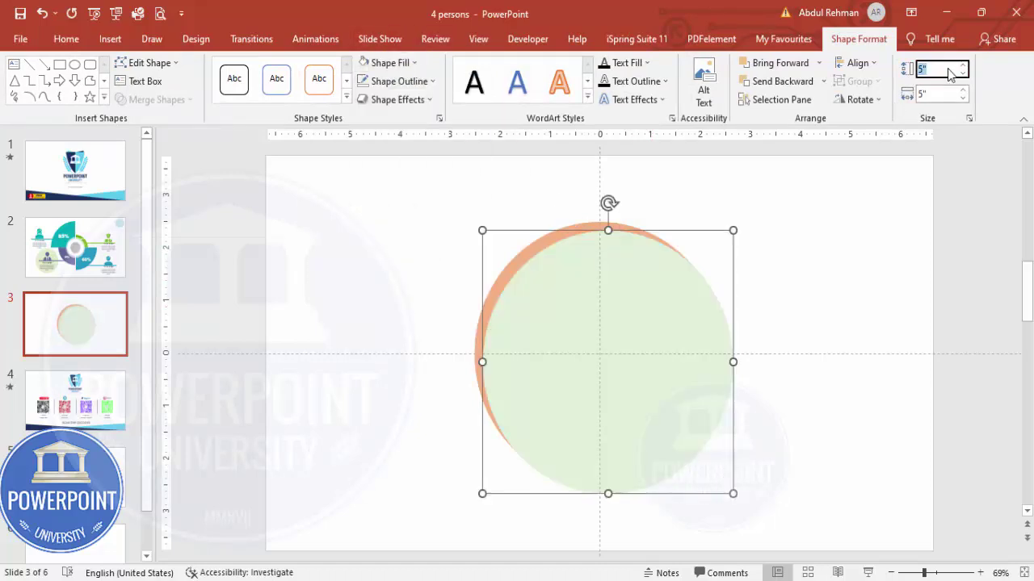
pyautogui.write('6')
pyautogui.press('Tab')
pyautogui.write('6')
pyautogui.press('Tab')
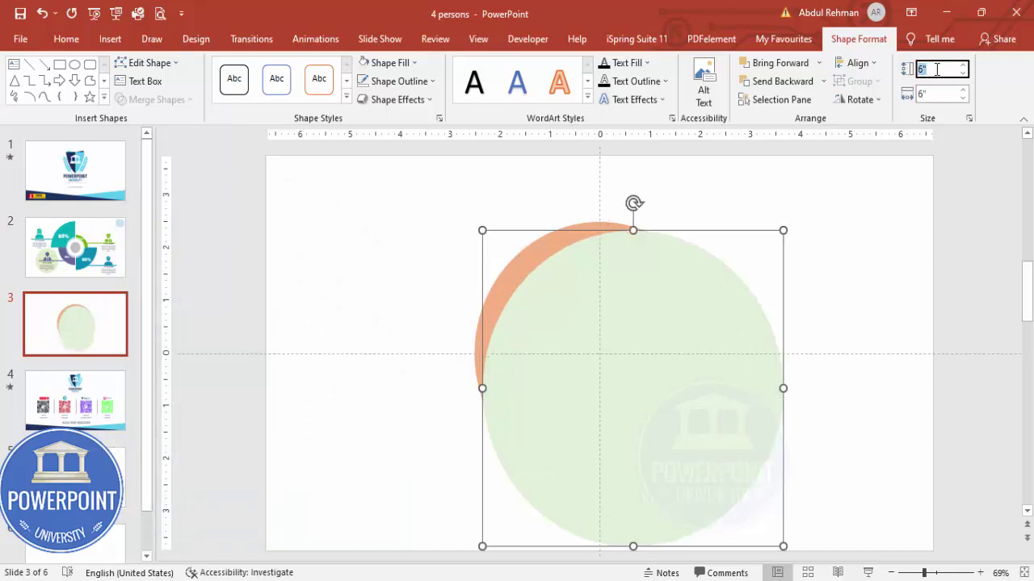
# - Centre the 6-inch green circle and move it behind the other rings
pyautogui.click(858, 62)
pyautogui.click(881, 102)
pyautogui.click(858, 63)
pyautogui.click(902, 162)
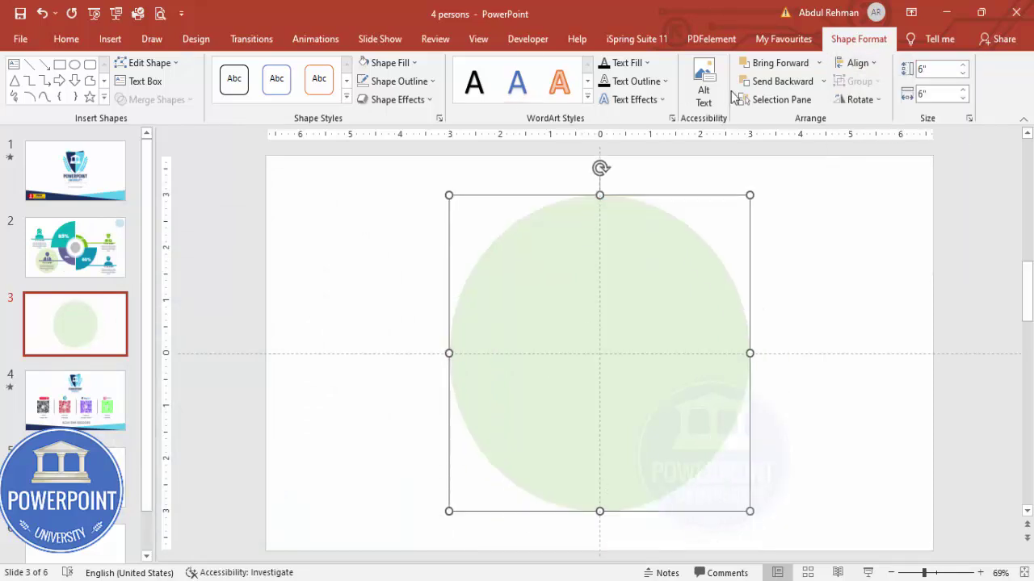
pyautogui.click(823, 81)
pyautogui.click(811, 106)
pyautogui.click(773, 259)
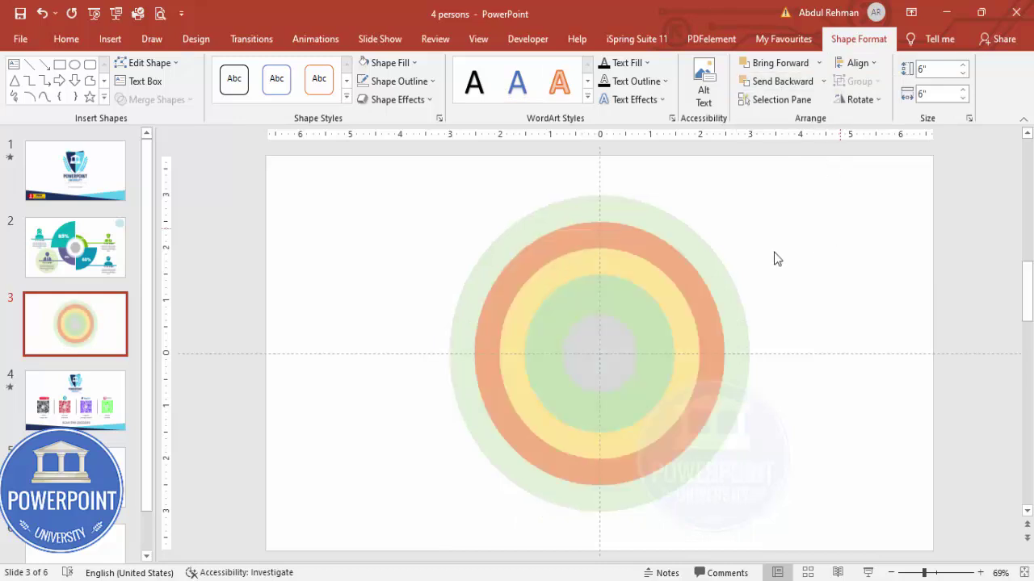
# - Check each concentric circle from grey centre to outer green by selecting them in turn
pyautogui.click(614, 339)
pyautogui.click(633, 298)
pyautogui.click(638, 252)
pyautogui.click(638, 238)
pyautogui.click(641, 224)
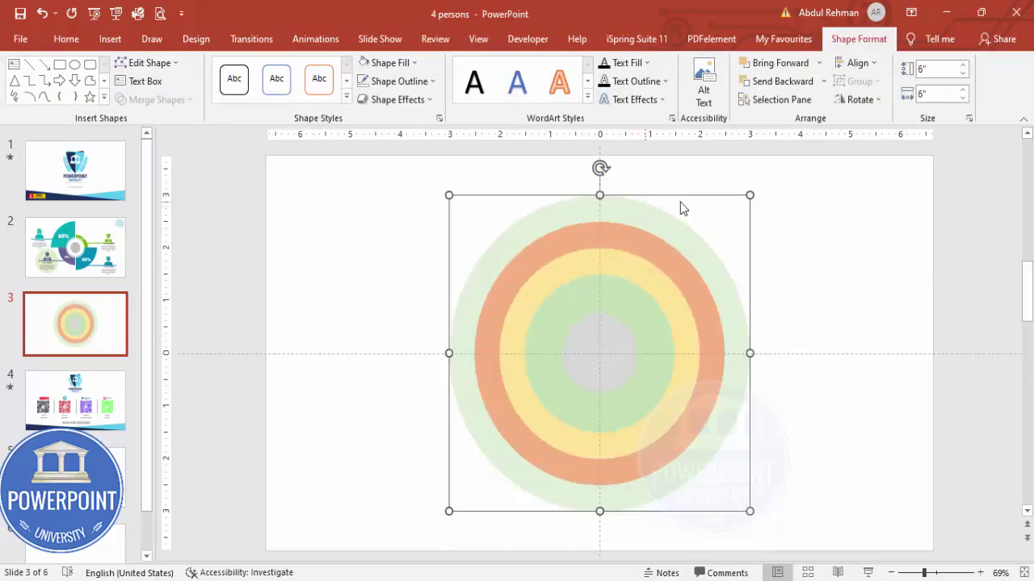
pyautogui.click(807, 245)
pyautogui.click(110, 39)
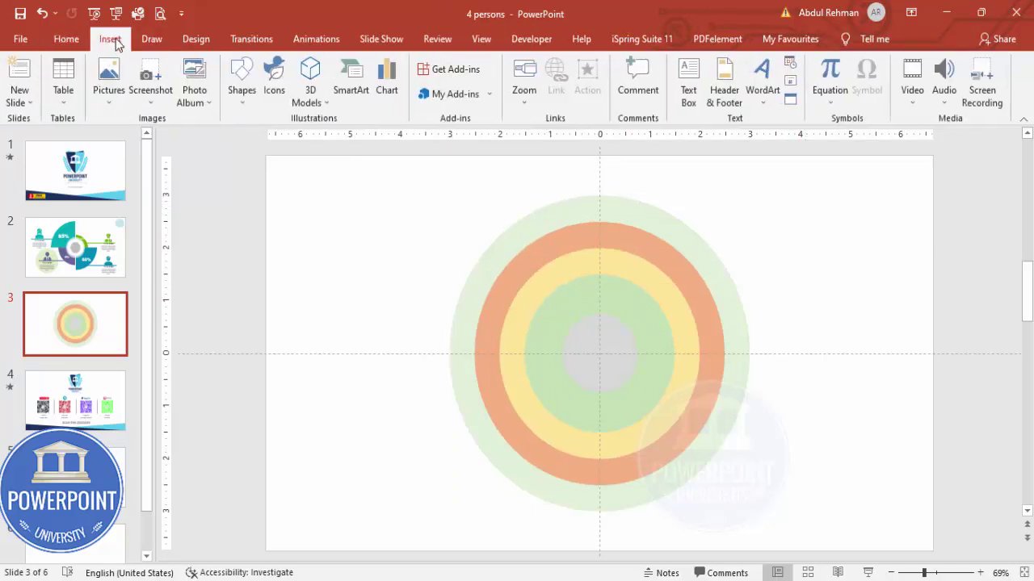
# - Draw a thin horizontal rectangle bar across the rings, remove its outline and centre it vertically
pyautogui.click(243, 99)
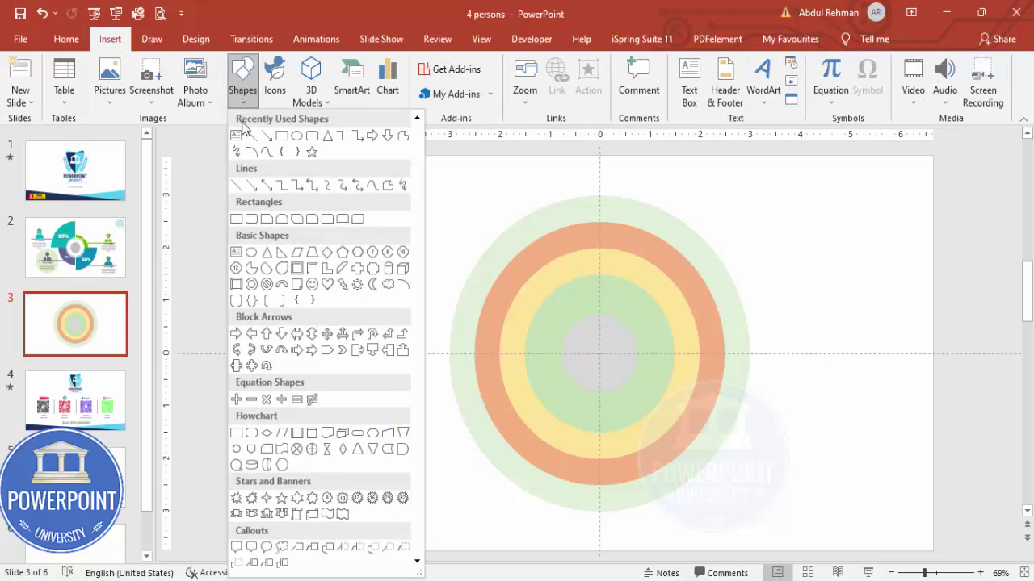
pyautogui.click(263, 216)
pyautogui.moveTo(494, 347); pyautogui.dragTo(832, 348)
pyautogui.click(404, 82)
pyautogui.click(432, 252)
pyautogui.click(858, 63)
pyautogui.click(886, 90)
pyautogui.click(859, 63)
pyautogui.click(921, 160)
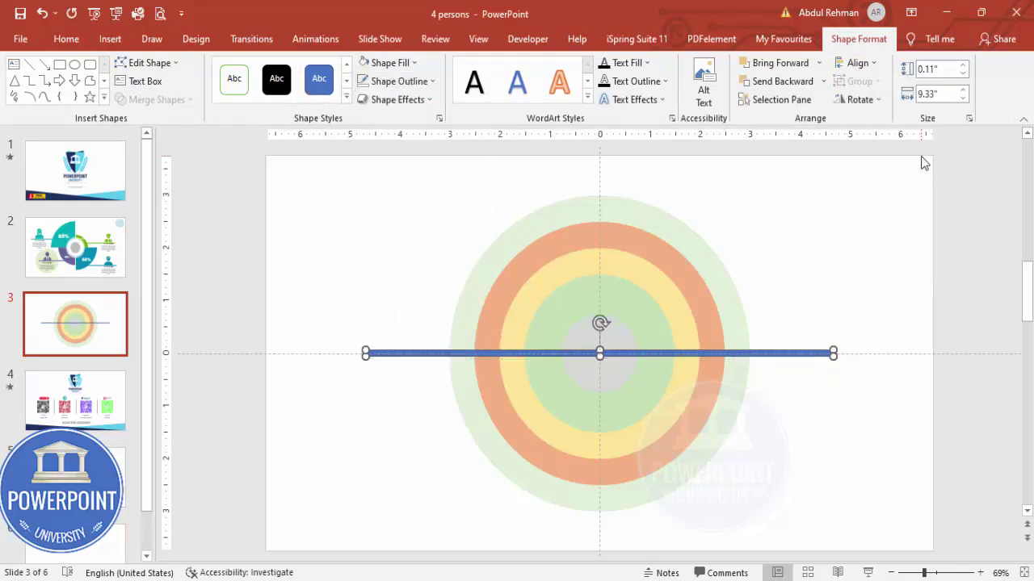
# - Duplicate the bar, centre the copy and rotate it 90° to make a vertical bar
pyautogui.hotkey('ctrl', 'd')
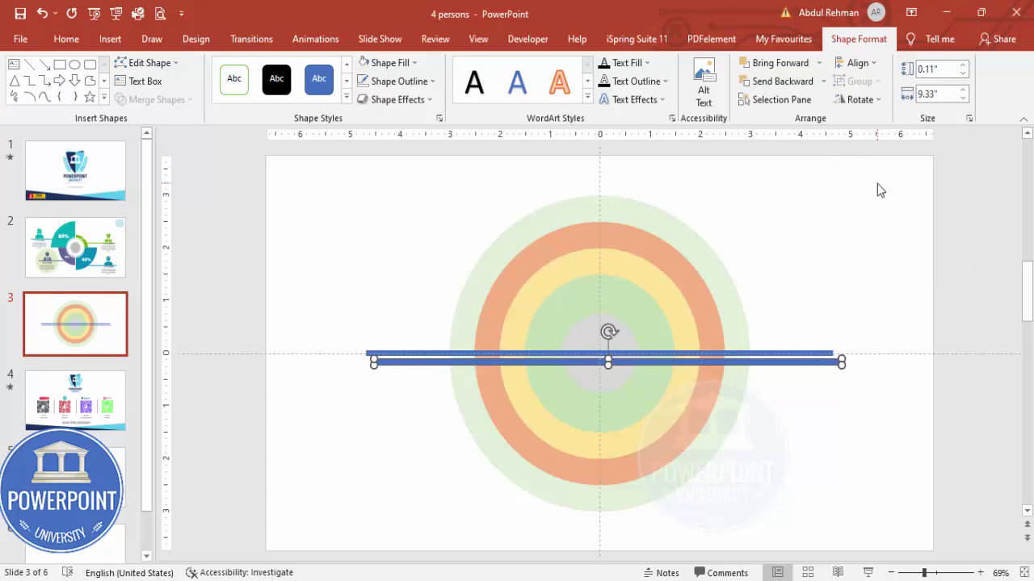
pyautogui.click(857, 63)
pyautogui.click(889, 102)
pyautogui.click(856, 64)
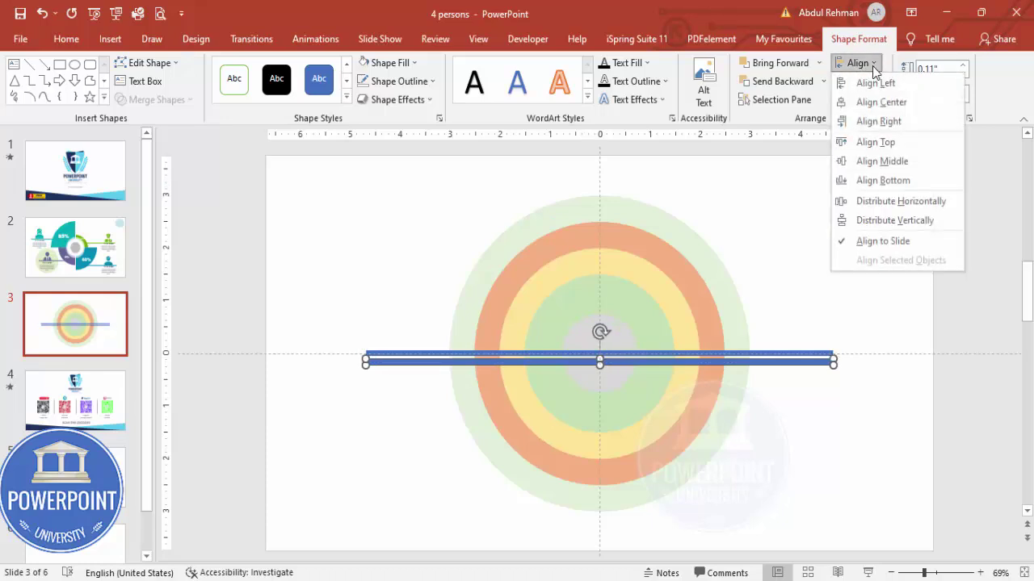
pyautogui.click(917, 158)
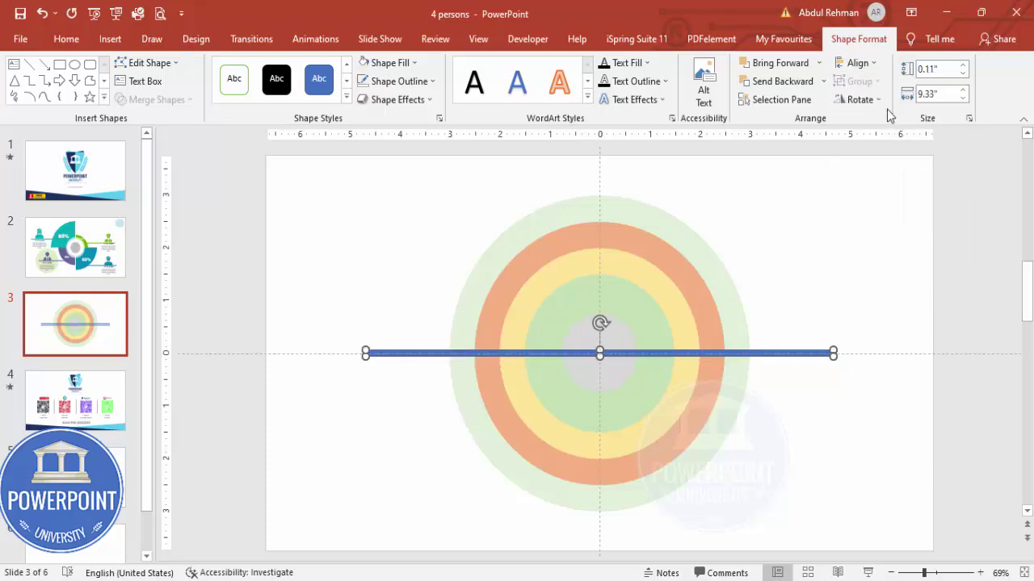
pyautogui.click(877, 100)
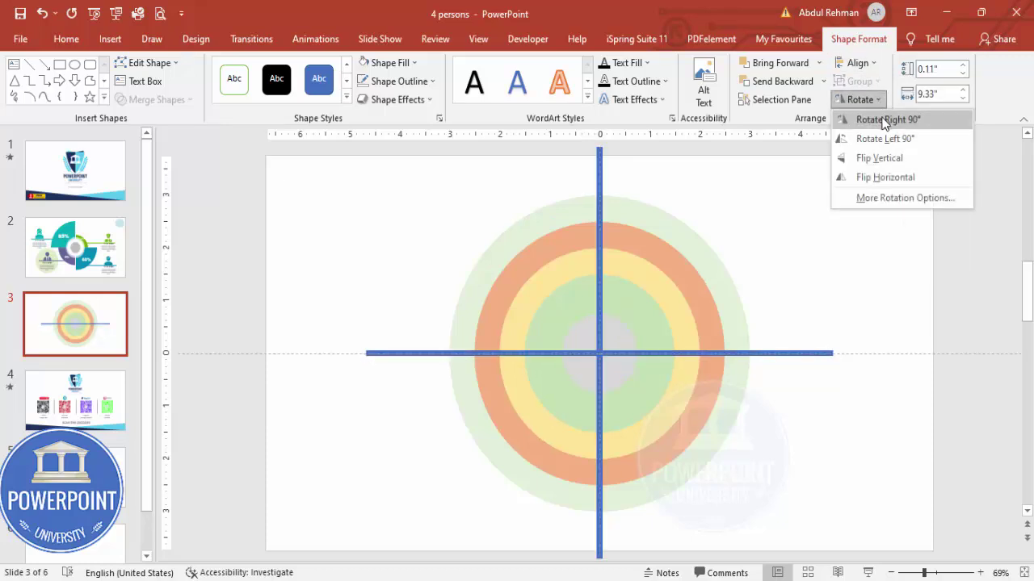
pyautogui.click(885, 122)
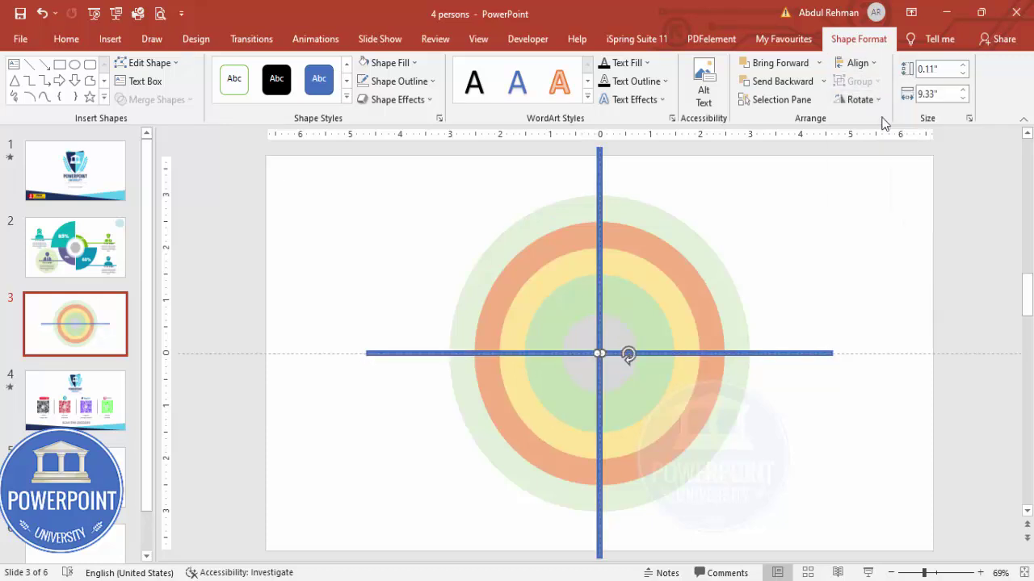
pyautogui.click(826, 412)
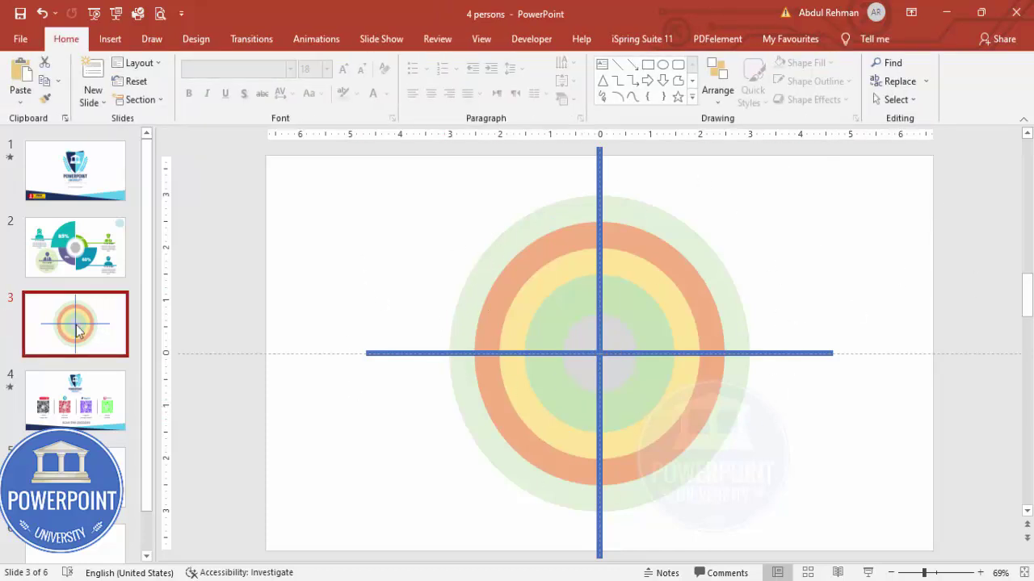
# - Duplicate slide 3 as a backup slide 4, return to slide 3 and select all its shapes
pyautogui.hotkey('ctrl', 'd')
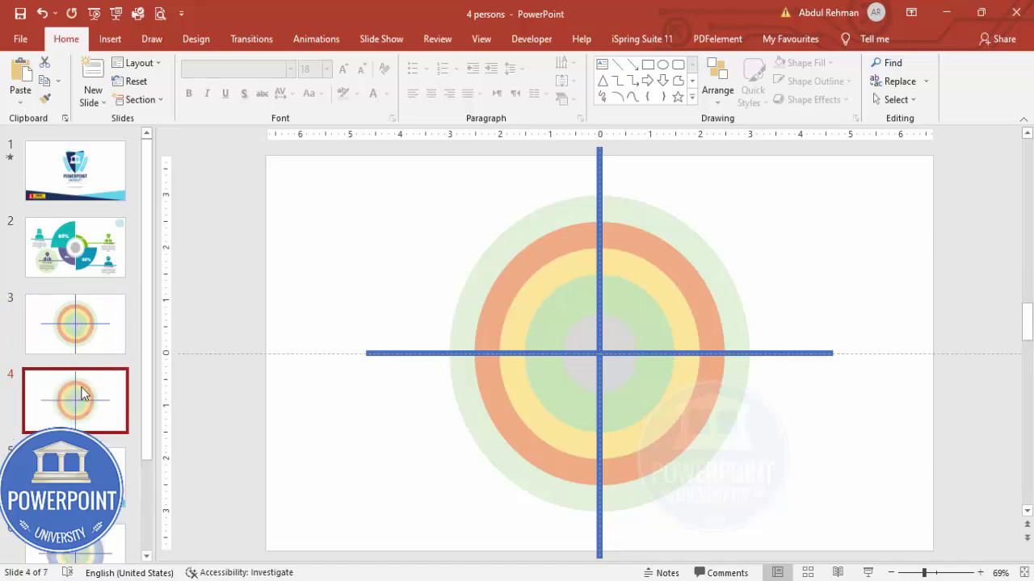
pyautogui.click(109, 339)
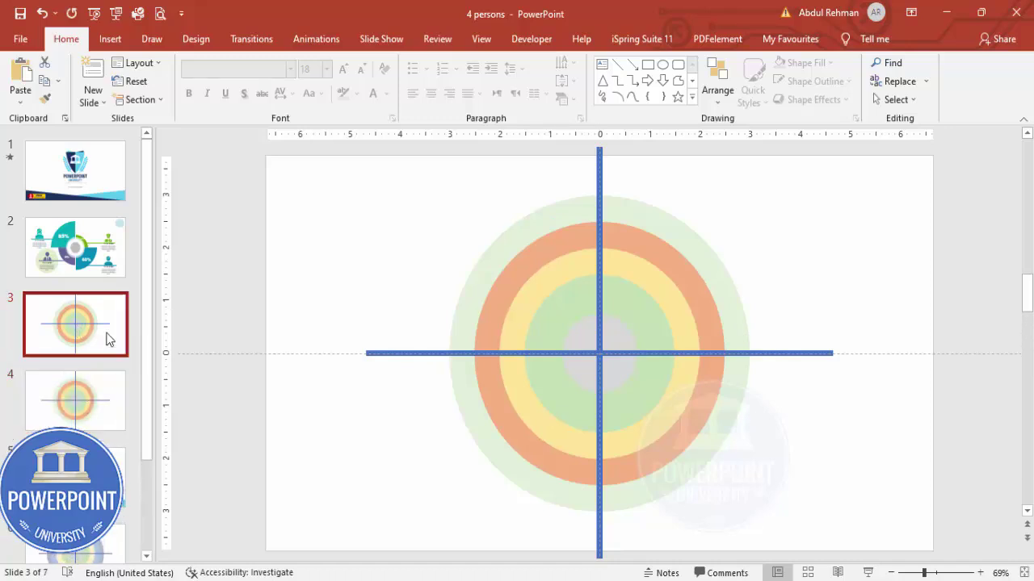
pyautogui.hotkey('ctrl', 'a')
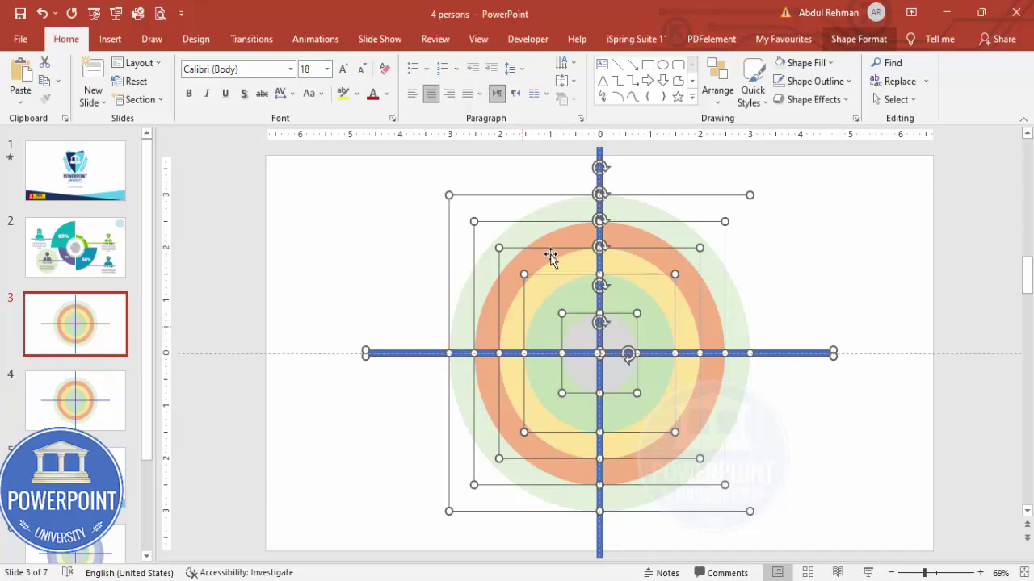
# - Fragment the overlapping circles and bars with Merge Shapes > Fragment
pyautogui.click(859, 39)
pyautogui.click(155, 103)
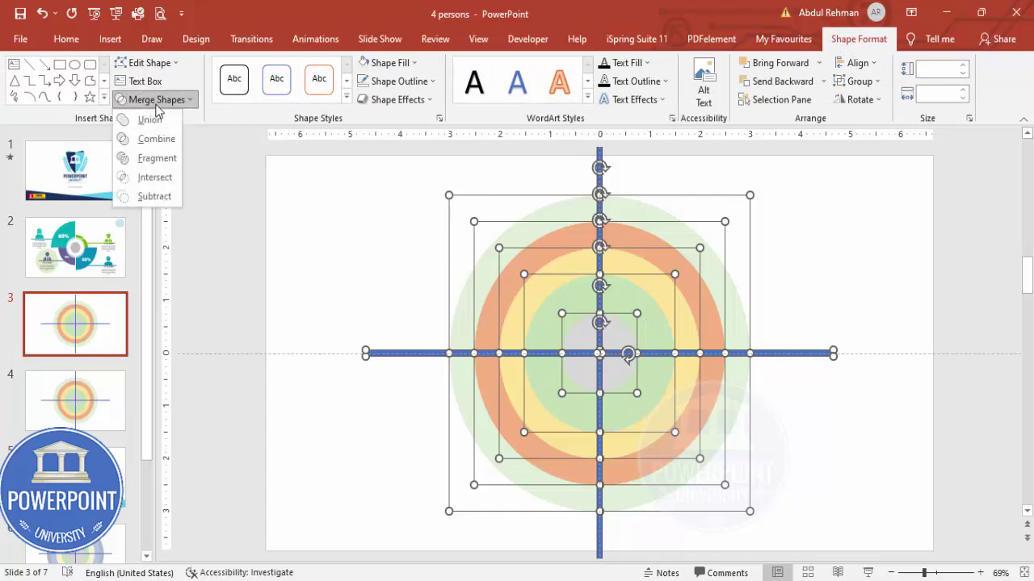
pyautogui.click(157, 159)
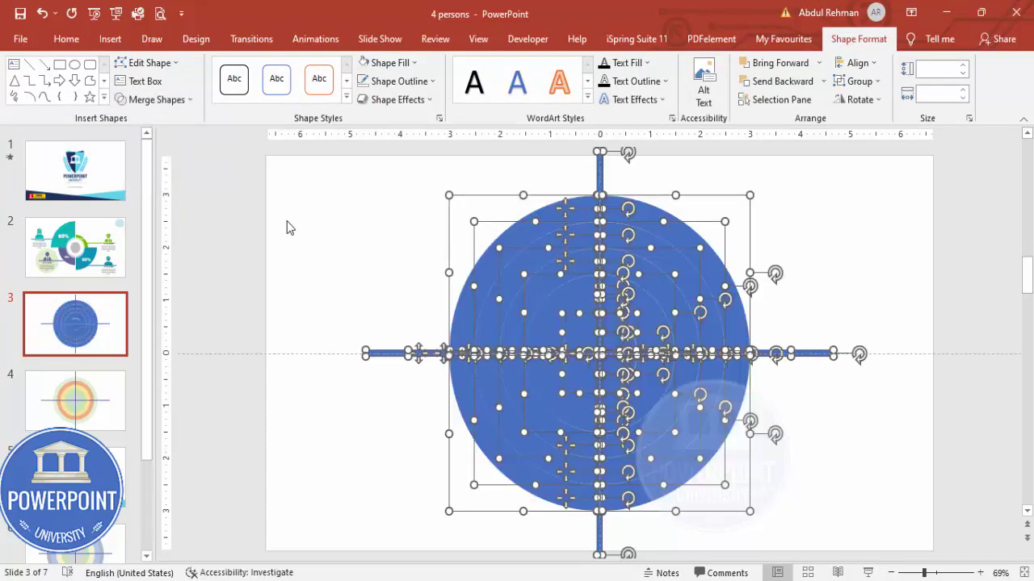
pyautogui.click(336, 269)
# - Delete the horizontal and vertical bar fragments, leaving four quarters separated by thin gaps
pyautogui.moveTo(315, 327); pyautogui.dragTo(579, 374)
pyautogui.moveTo(642, 373); pyautogui.dragTo(865, 376)
pyautogui.press('Delete')
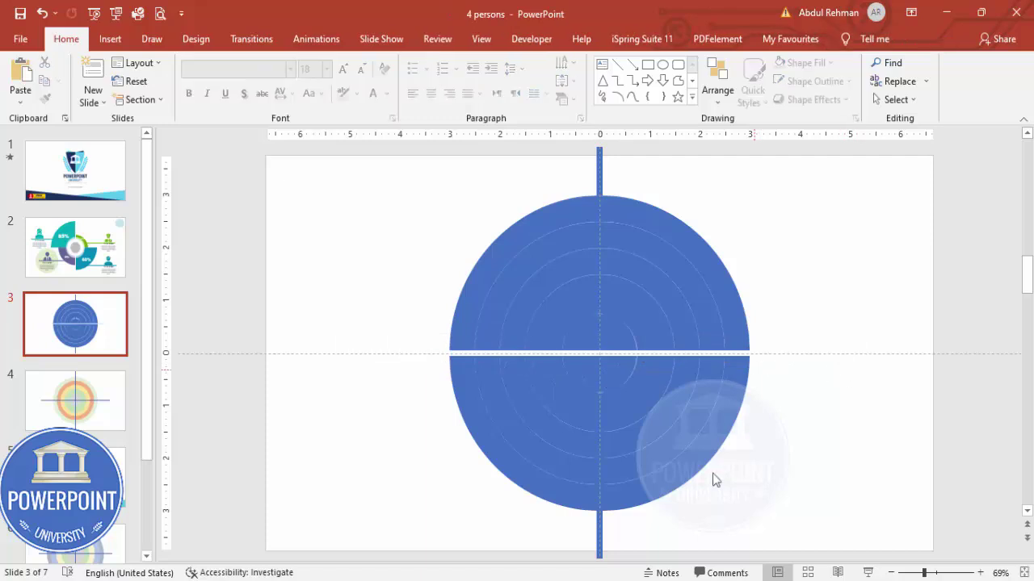
pyautogui.click(890, 573)
pyautogui.click(889, 573)
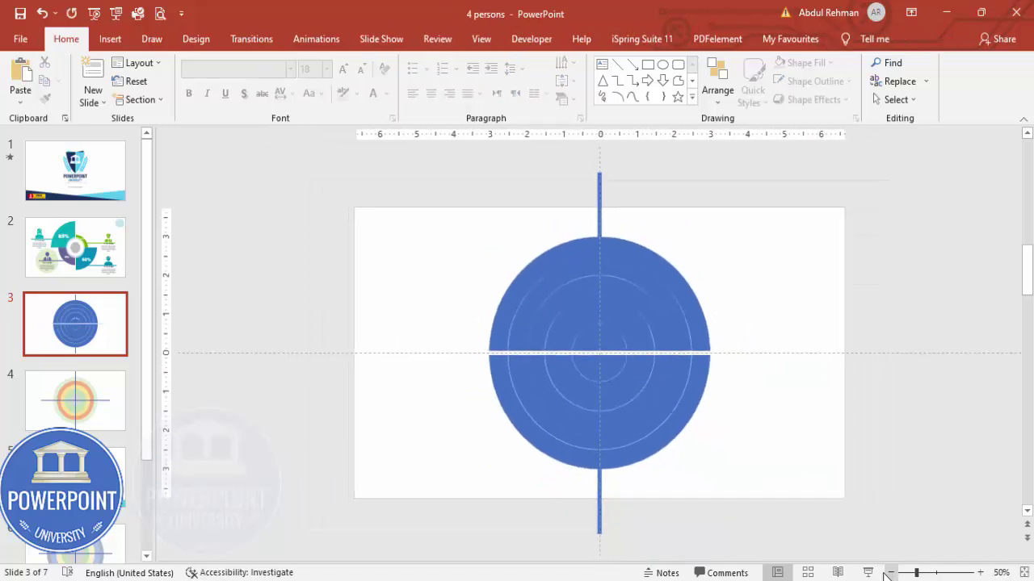
pyautogui.moveTo(597, 531); pyautogui.dragTo(596, 168)
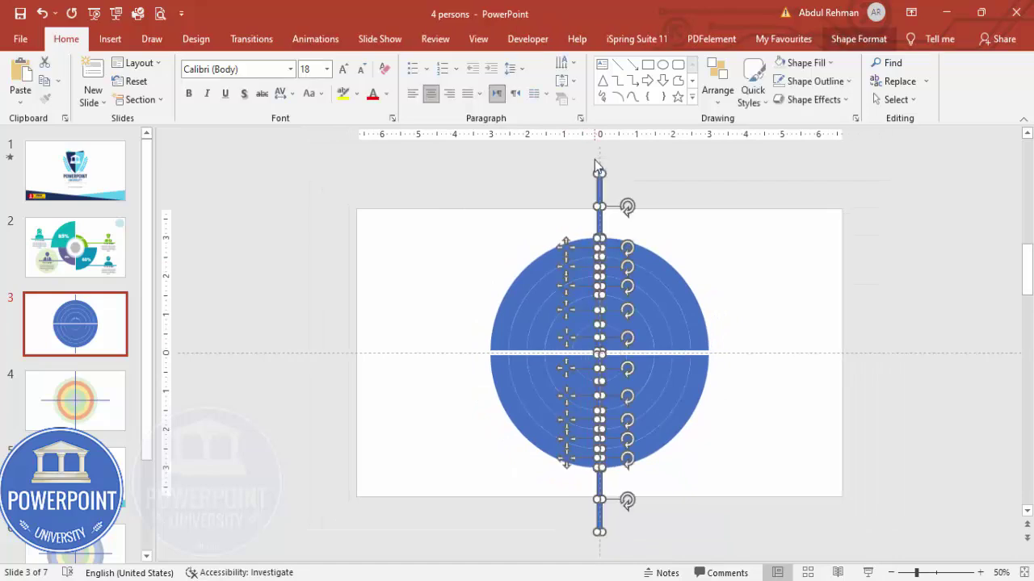
pyautogui.press('Delete')
pyautogui.scroll(2, 822, 458)
# - Delete the four small inner arcs to open a white hole at the centre
pyautogui.click(577, 334)
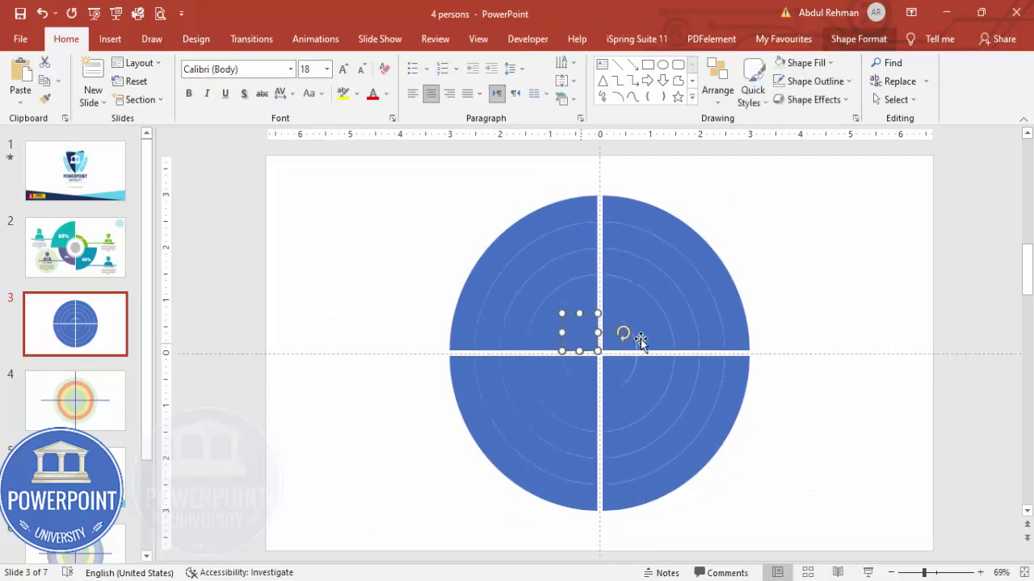
pyautogui.press('Delete')
pyautogui.click(623, 339)
pyautogui.press('Delete')
pyautogui.click(619, 374)
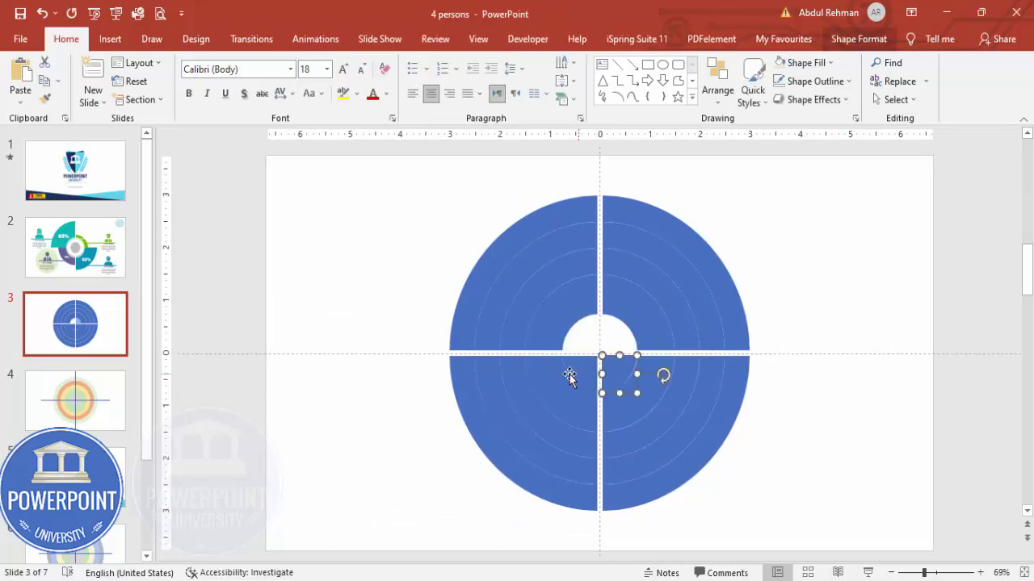
pyautogui.press('Delete')
pyautogui.click(570, 376)
pyautogui.press('Delete')
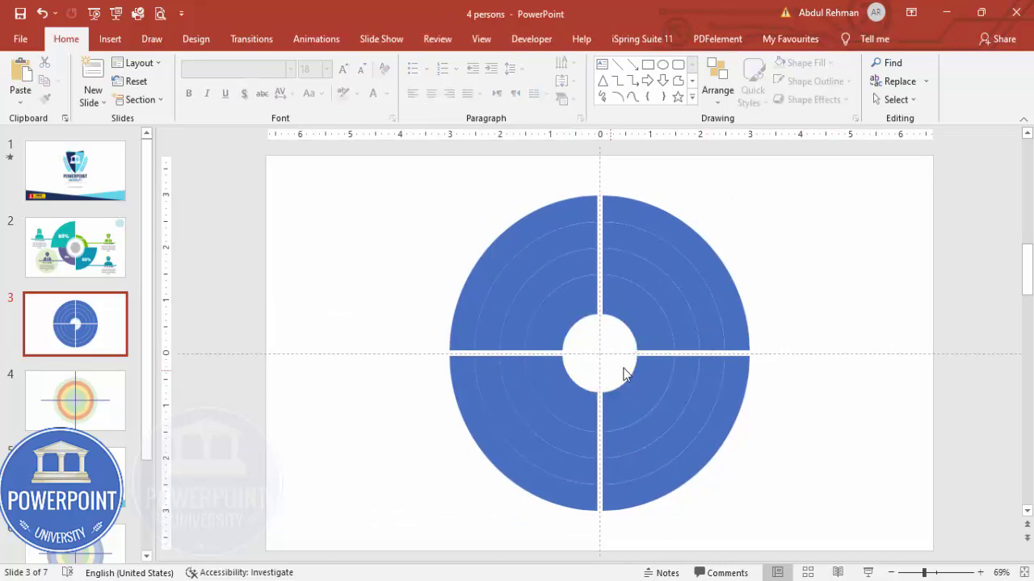
# - Check the right-hand ring pieces, then view the finished infographic on slide 2
pyautogui.click(634, 324)
pyautogui.click(633, 260)
pyautogui.click(635, 241)
pyautogui.click(631, 216)
pyautogui.press('Escape')
pyautogui.click(639, 399)
pyautogui.press('Escape')
pyautogui.click(626, 313)
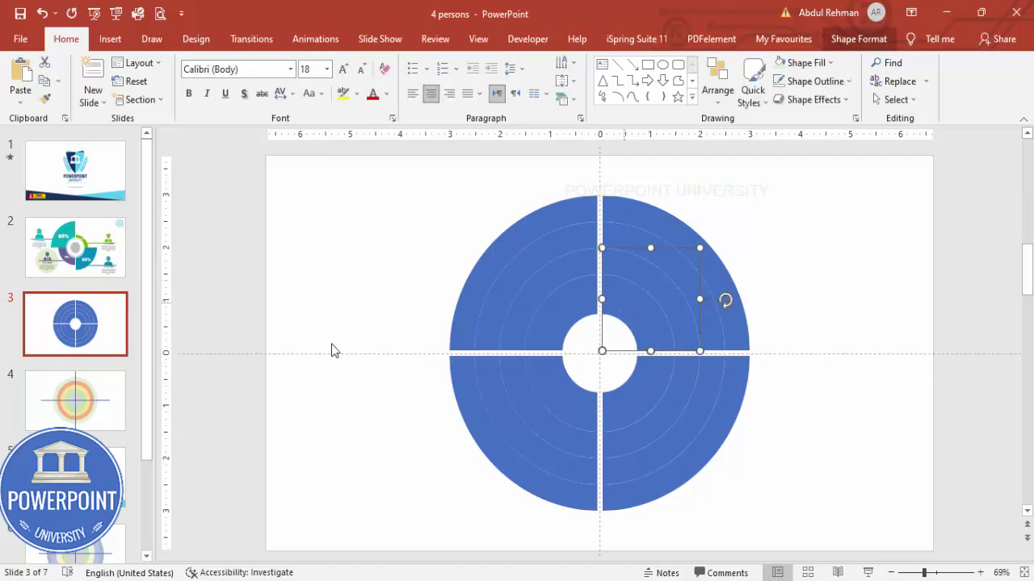
pyautogui.click(42, 270)
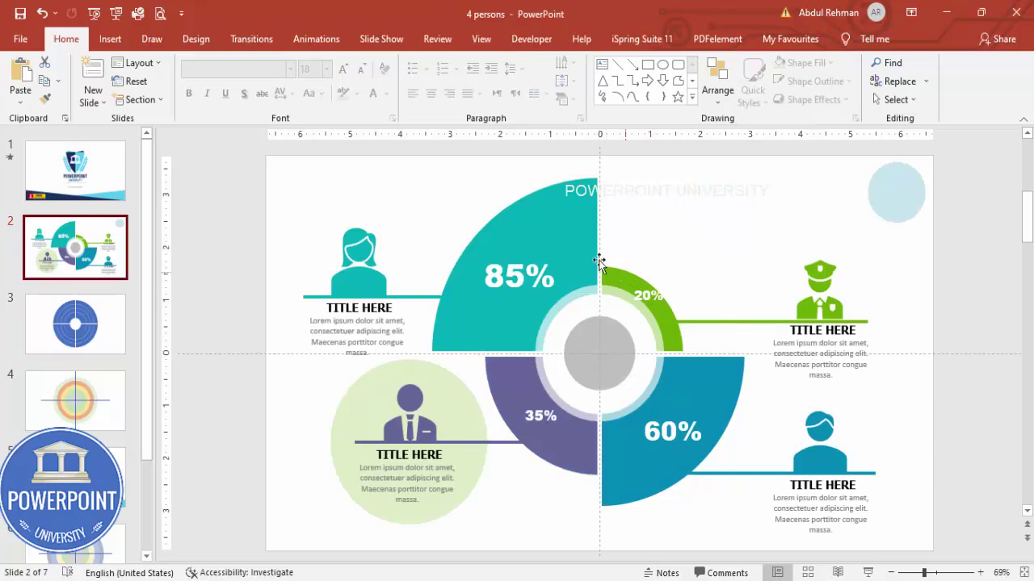
# - Back on slide 3, delete two outer ring pieces from the top-right quarter
pyautogui.click(100, 303)
pyautogui.click(637, 274)
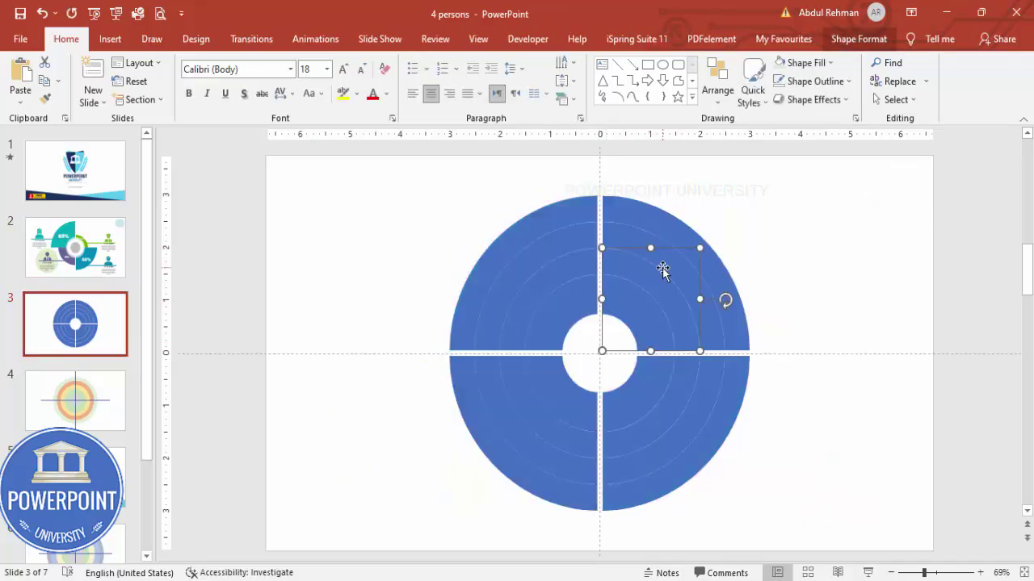
pyautogui.press('Delete')
pyautogui.press('Delete')
pyautogui.click(646, 224)
pyautogui.press('Delete')
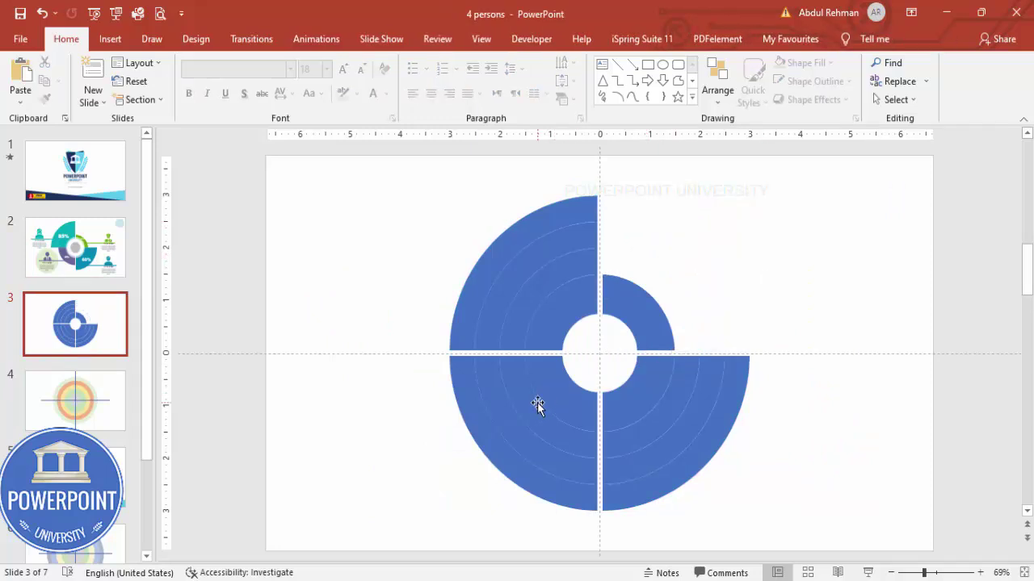
# - Shorten the lower-left and lower-right quarters by deleting their outer ring pieces
pyautogui.click(569, 402)
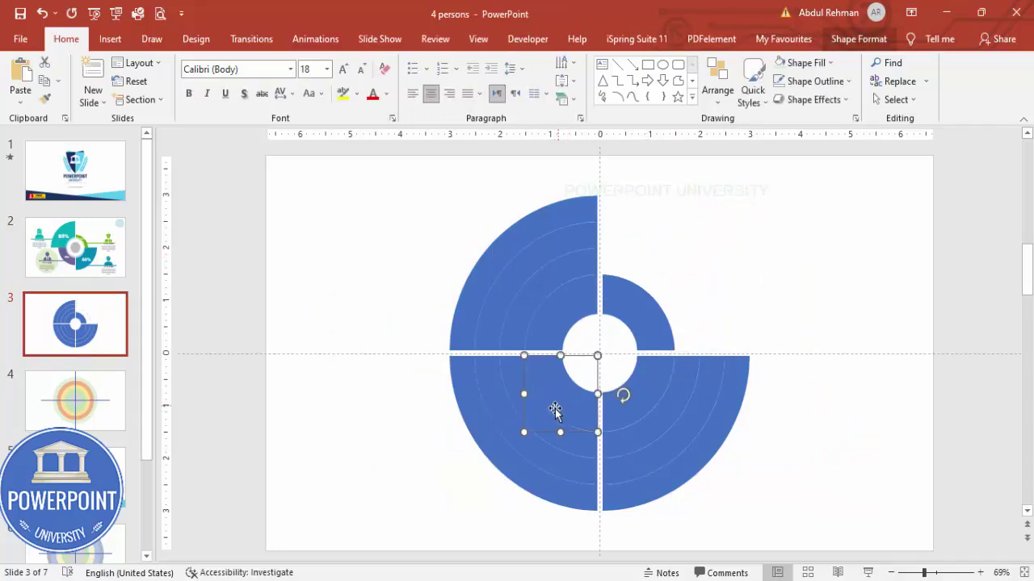
pyautogui.click(513, 386)
pyautogui.click(492, 386)
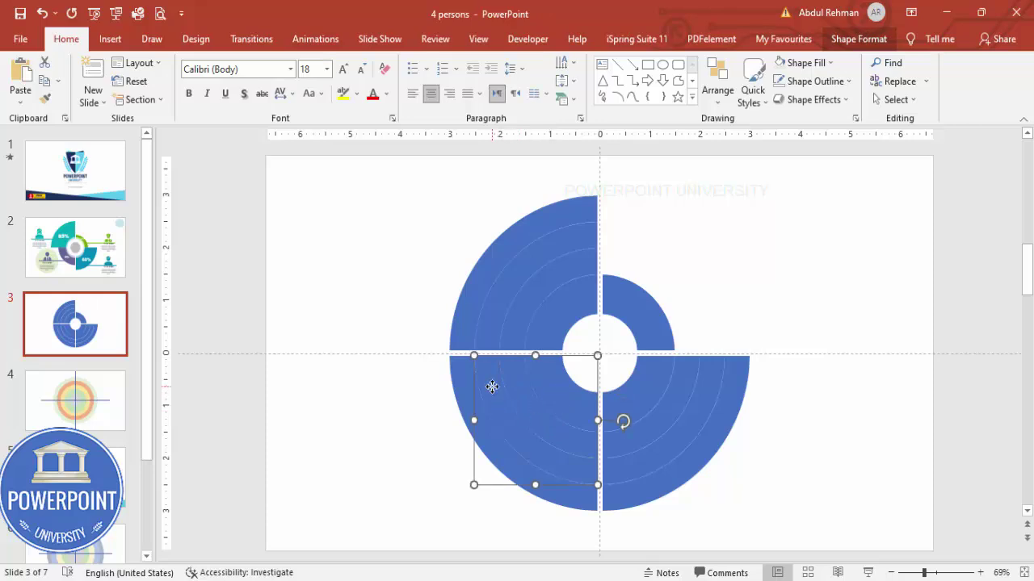
pyautogui.press('Delete')
pyautogui.click(471, 395)
pyautogui.press('Delete')
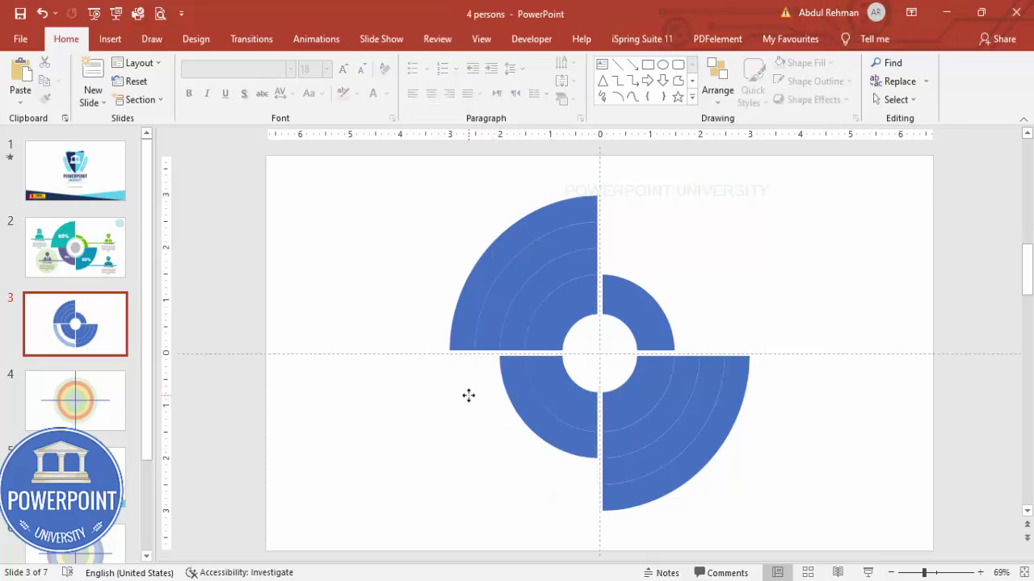
pyautogui.click(727, 428)
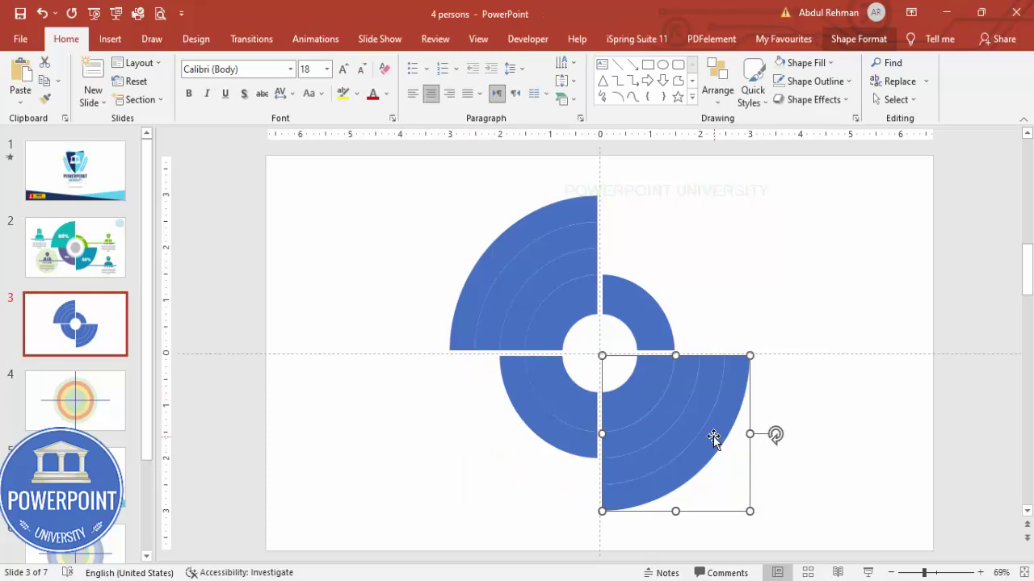
pyautogui.press('Delete')
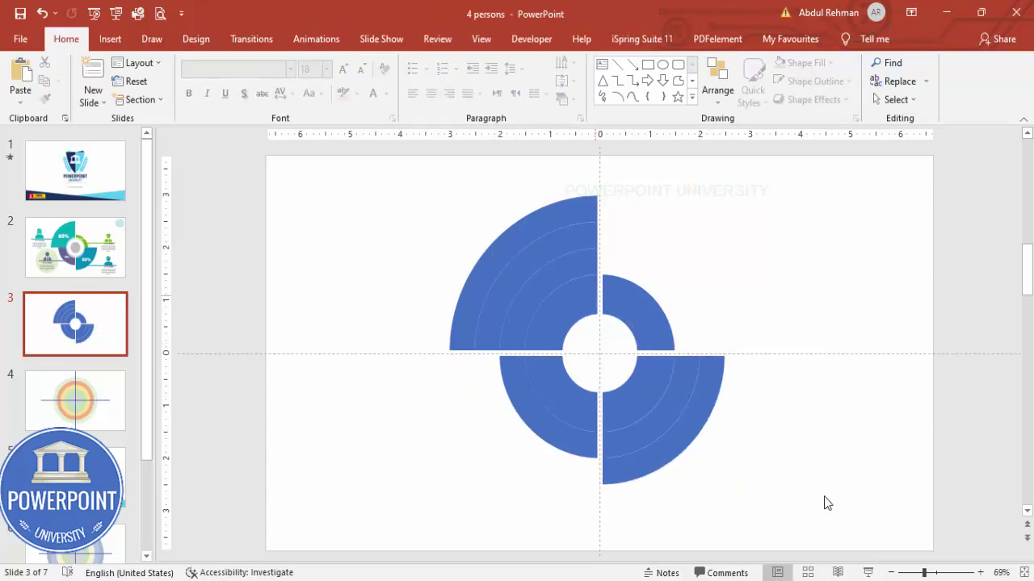
pyautogui.click(657, 399)
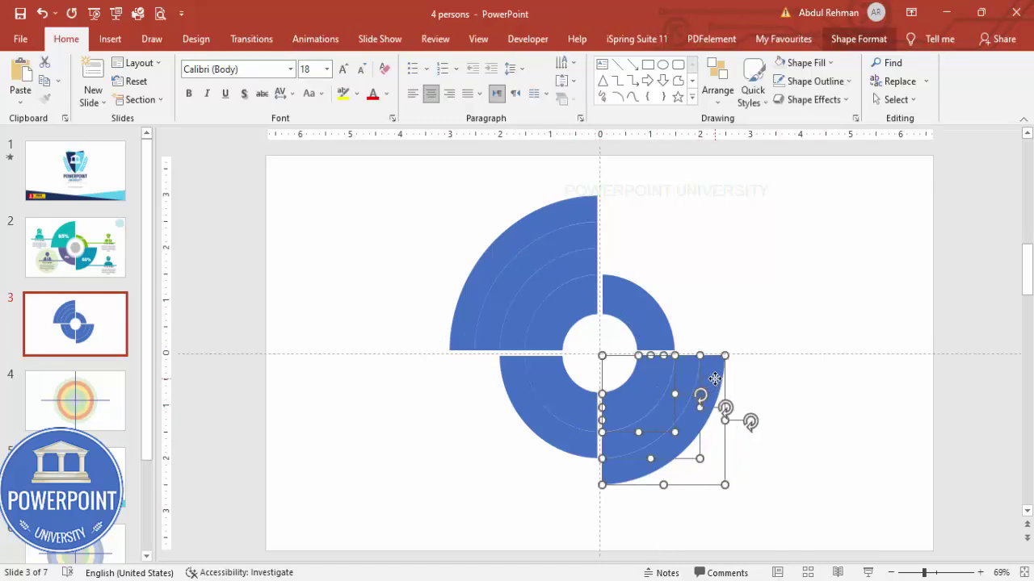
pyautogui.click(843, 40)
# - Union the lower-right quarter's ring pieces into one shape
pyautogui.click(156, 99)
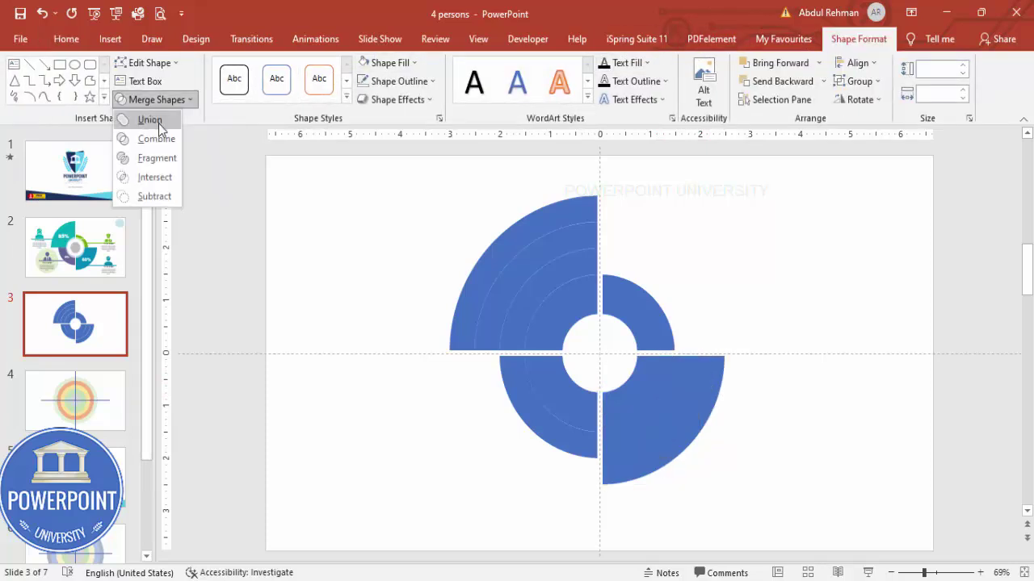
pyautogui.press('Escape')
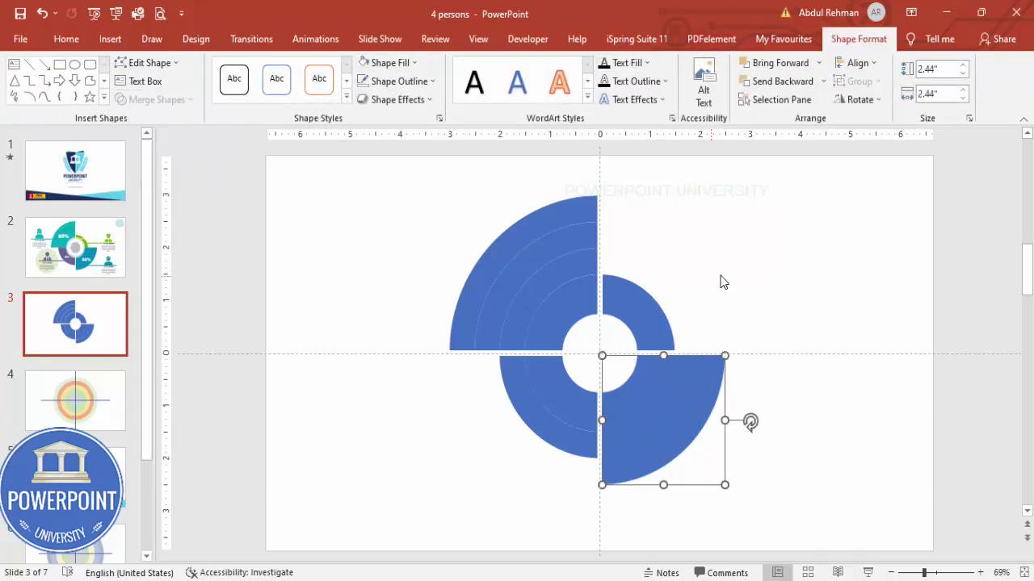
pyautogui.click(507, 459)
# - Realign the lower-left ring pieces against the hole and union them into one shape
pyautogui.moveTo(552, 420); pyautogui.dragTo(527, 451)
pyautogui.moveTo(551, 376)
pyautogui.mouseDown()
pyautogui.moveTo(524, 370)
pyautogui.moveTo(549, 369)
pyautogui.mouseUp()
pyautogui.moveTo(509, 448); pyautogui.dragTo(532, 417)
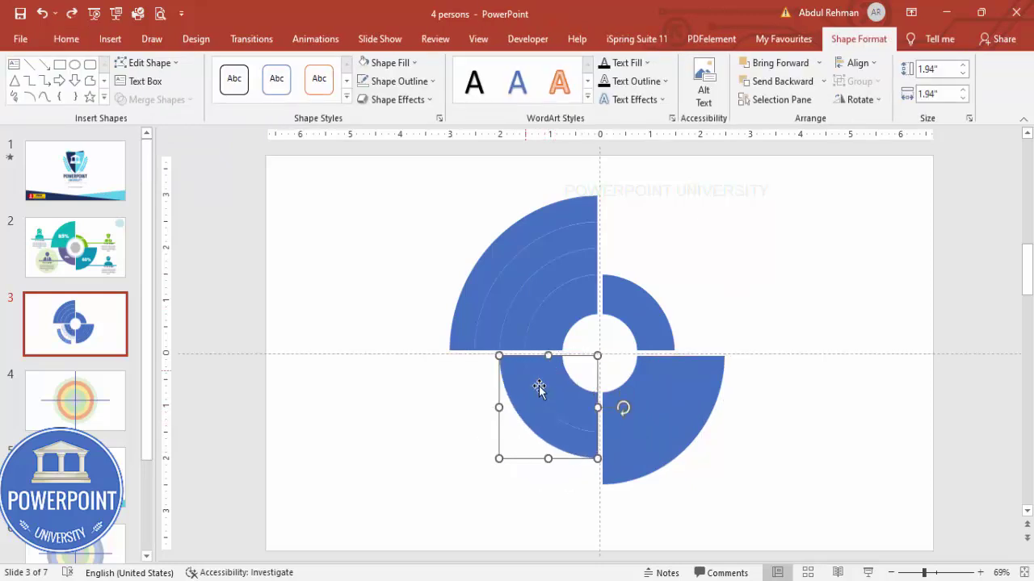
pyautogui.press('Escape')
pyautogui.click(560, 392)
pyautogui.keyDown('shift'); pyautogui.click(556, 432); pyautogui.keyUp('shift')
pyautogui.click(157, 100)
pyautogui.click(145, 120)
# - Union the three upper-left arcs into a single solid quarter-ring
pyautogui.click(563, 296)
pyautogui.keyDown('shift'); pyautogui.click(572, 263); pyautogui.keyUp('shift')
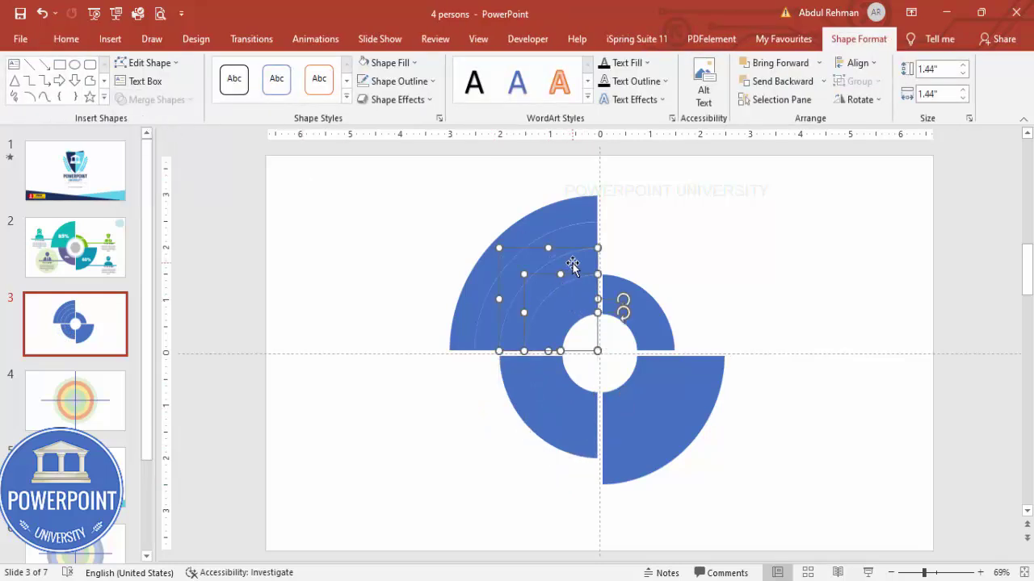
pyautogui.keyDown('shift'); pyautogui.click(568, 212); pyautogui.keyUp('shift')
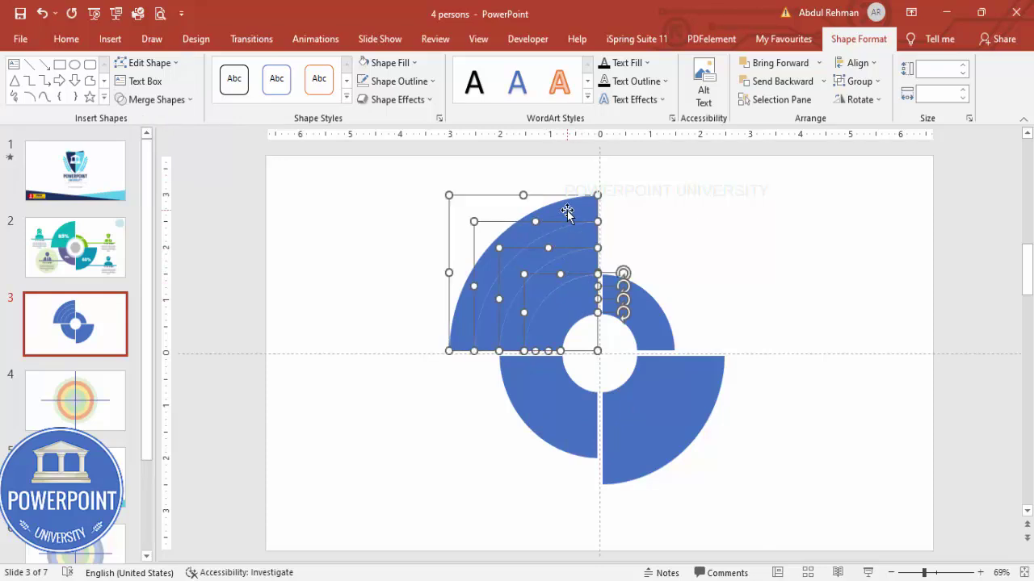
pyautogui.click(173, 100)
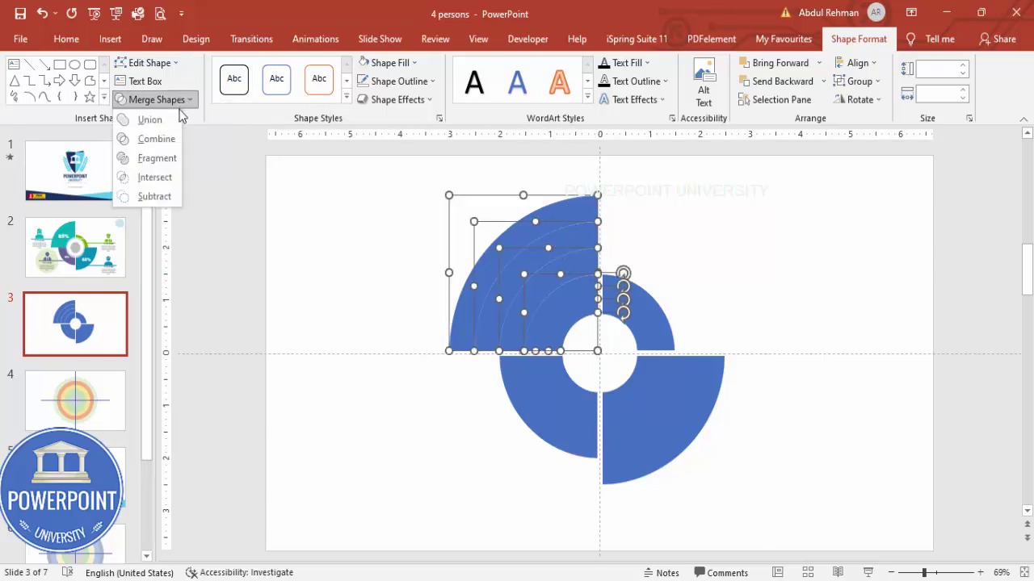
pyautogui.click(168, 120)
pyautogui.click(786, 316)
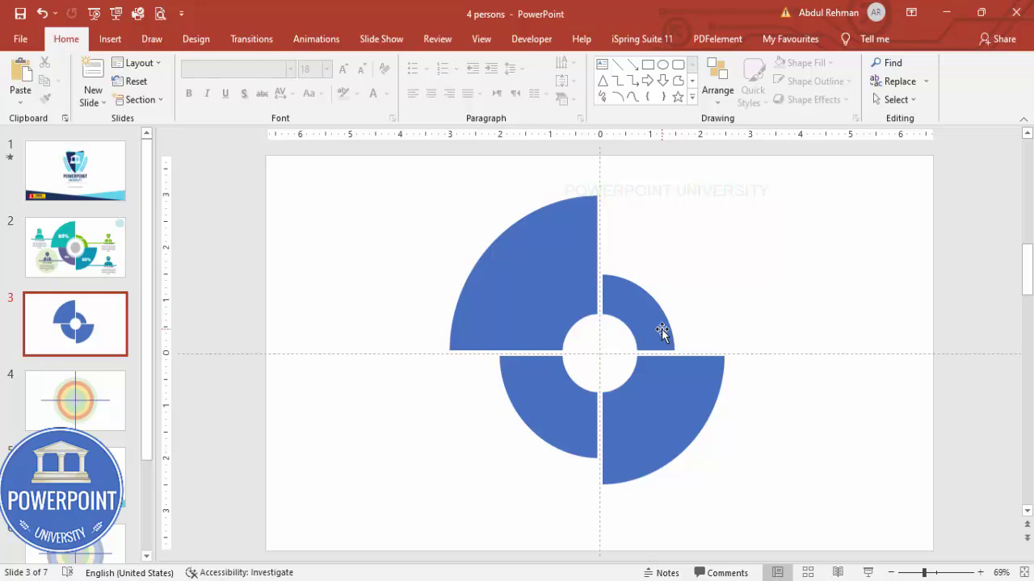
pyautogui.click(658, 325)
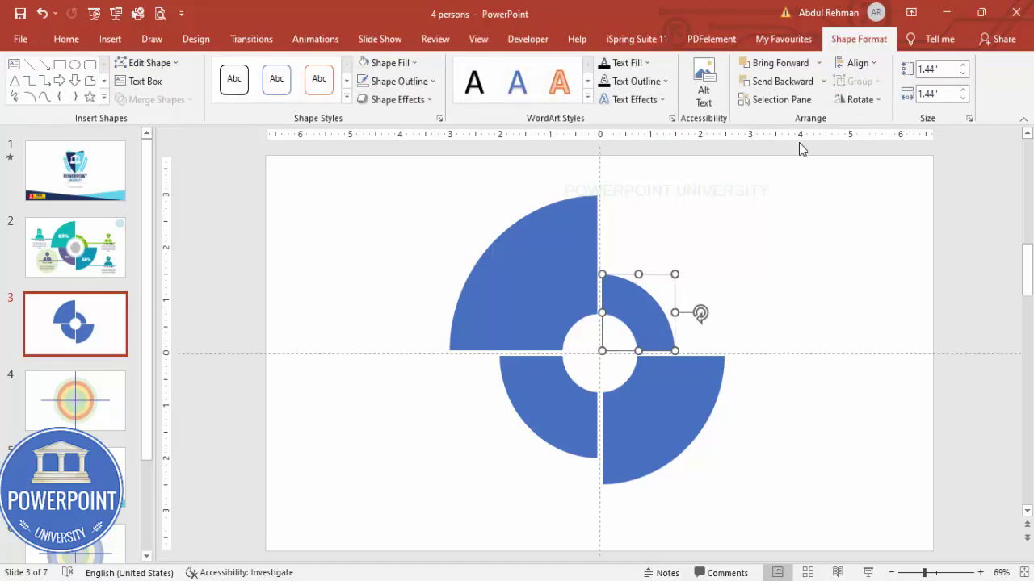
# - Fill the small top-right arc green and the large top-left quarter teal
pyautogui.click(388, 62)
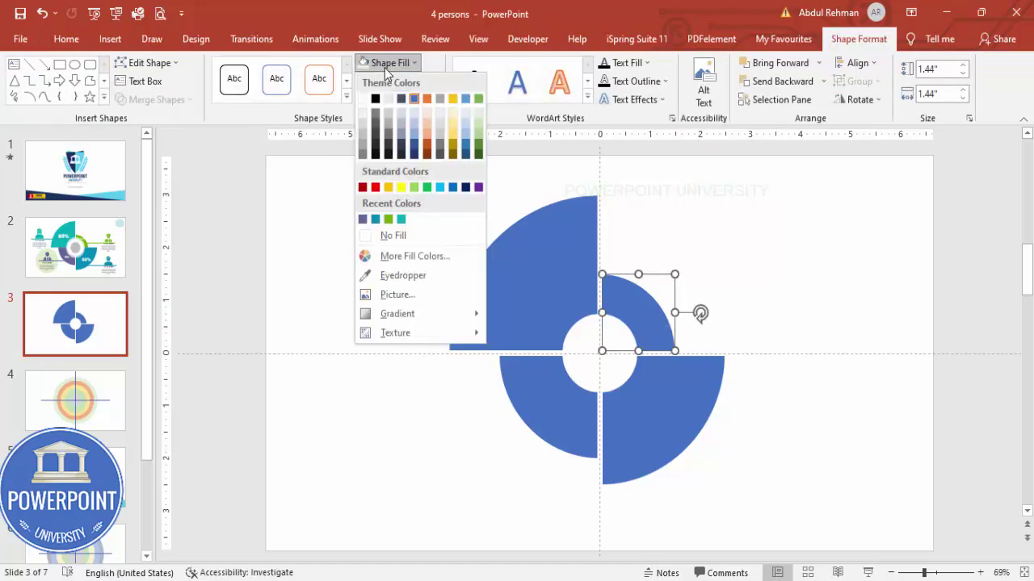
pyautogui.click(389, 219)
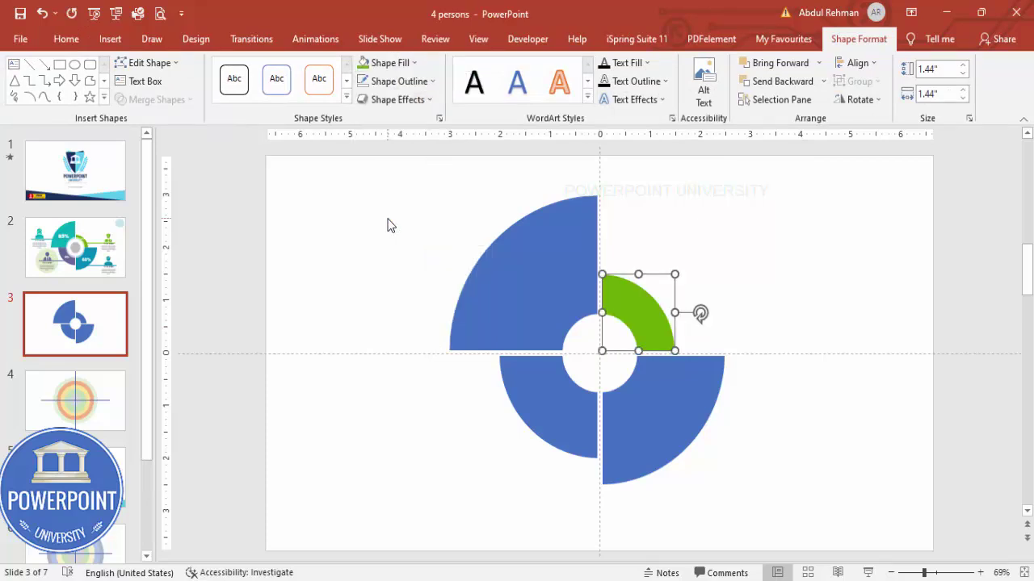
pyautogui.click(559, 298)
pyautogui.click(388, 62)
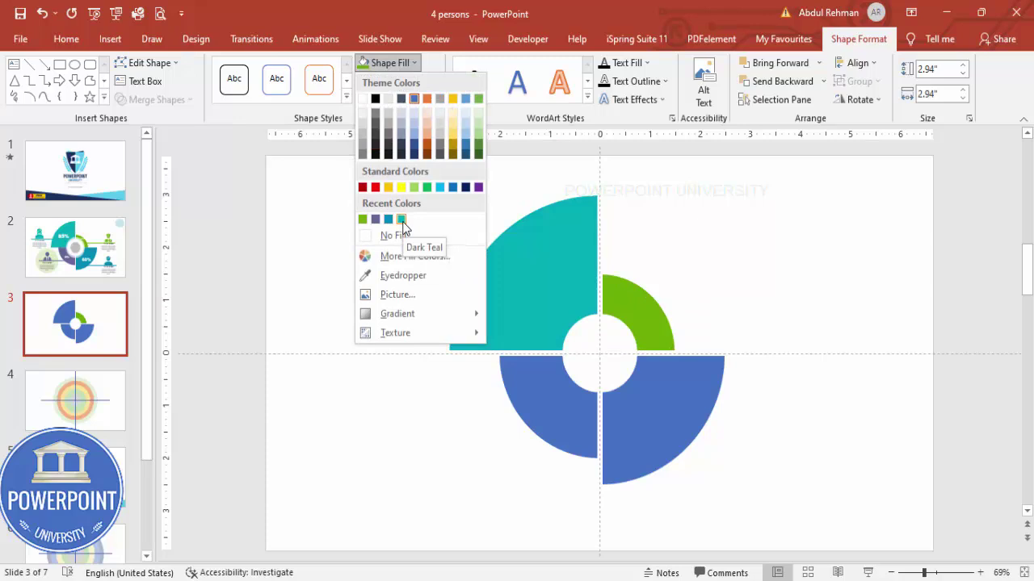
pyautogui.click(402, 219)
# - Fill the lower-right quarter dark teal and the lower-left quarter purple
pyautogui.click(615, 417)
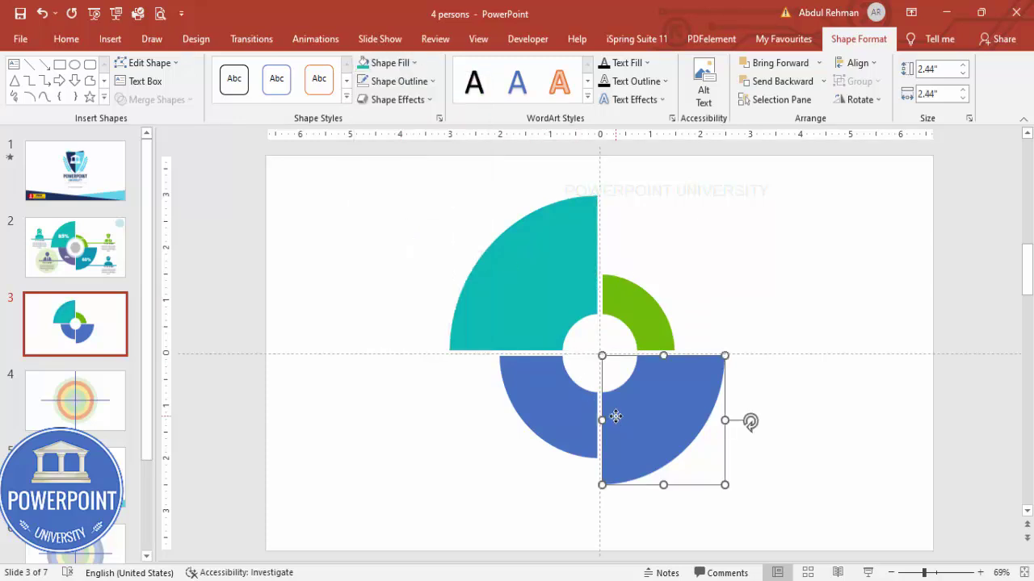
pyautogui.click(399, 63)
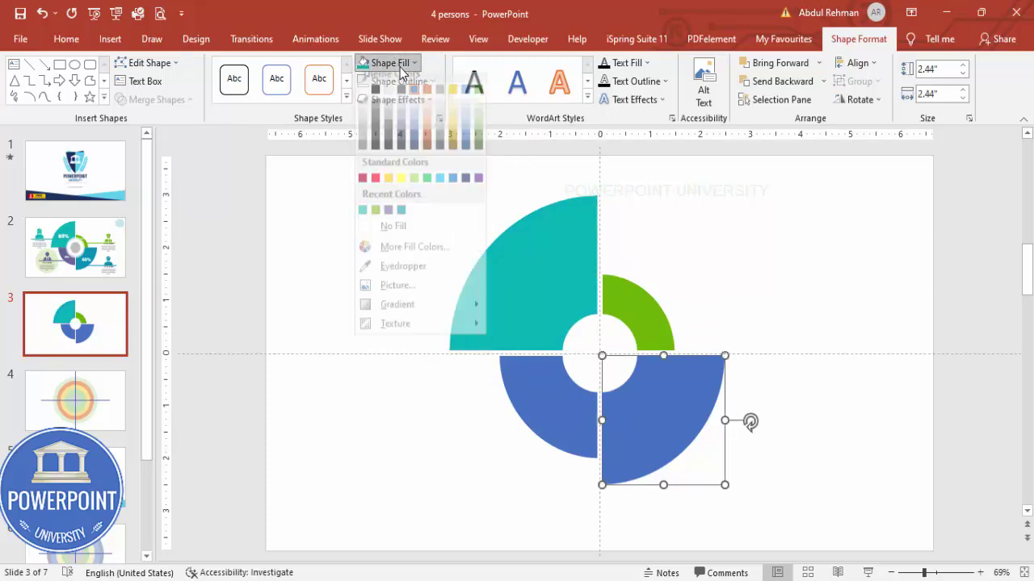
pyautogui.click(401, 220)
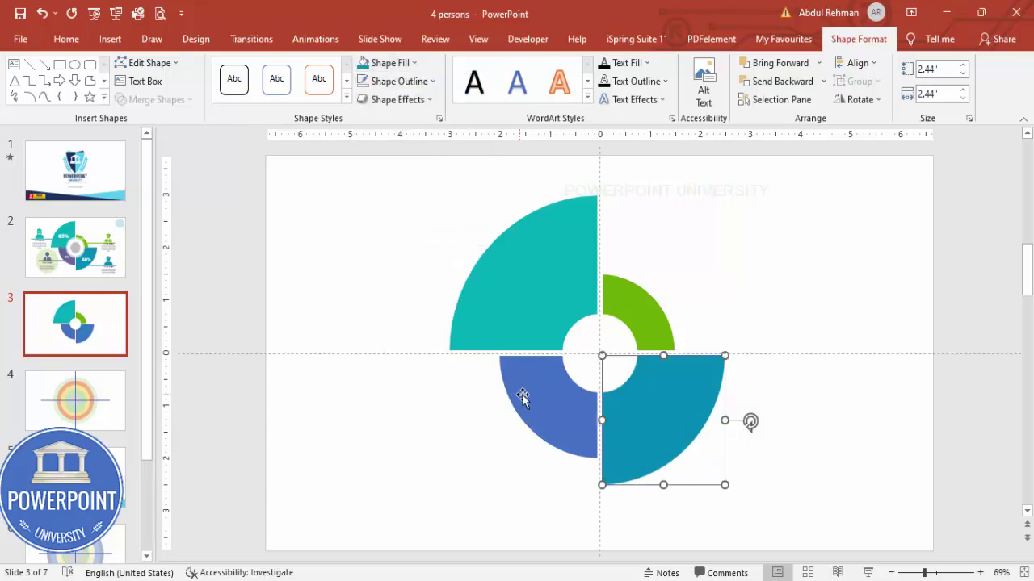
pyautogui.click(523, 397)
pyautogui.click(390, 63)
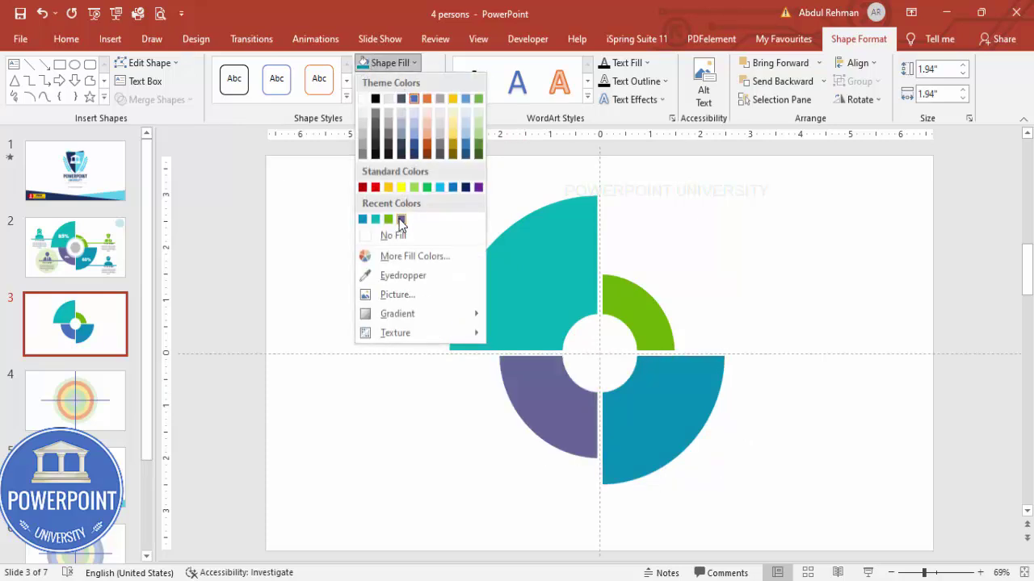
pyautogui.click(402, 220)
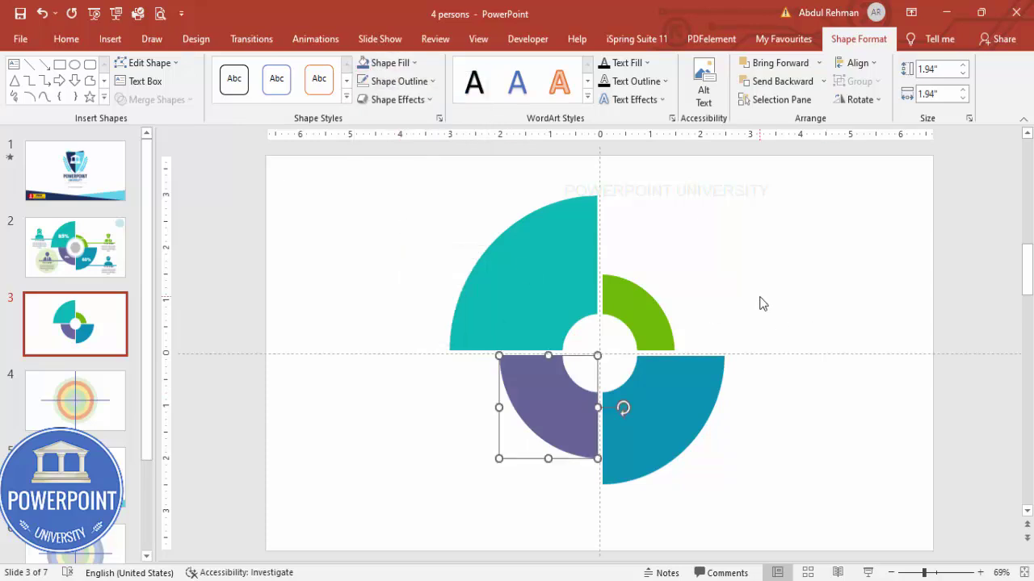
pyautogui.click(759, 304)
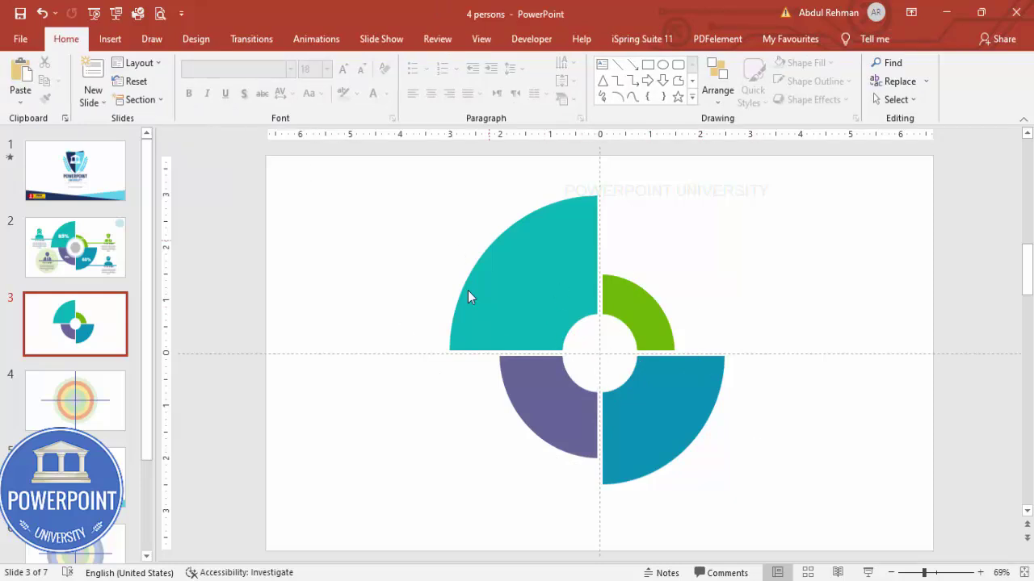
# - Draw a white, outline-free circle over the donut's centre hole
pyautogui.click(110, 39)
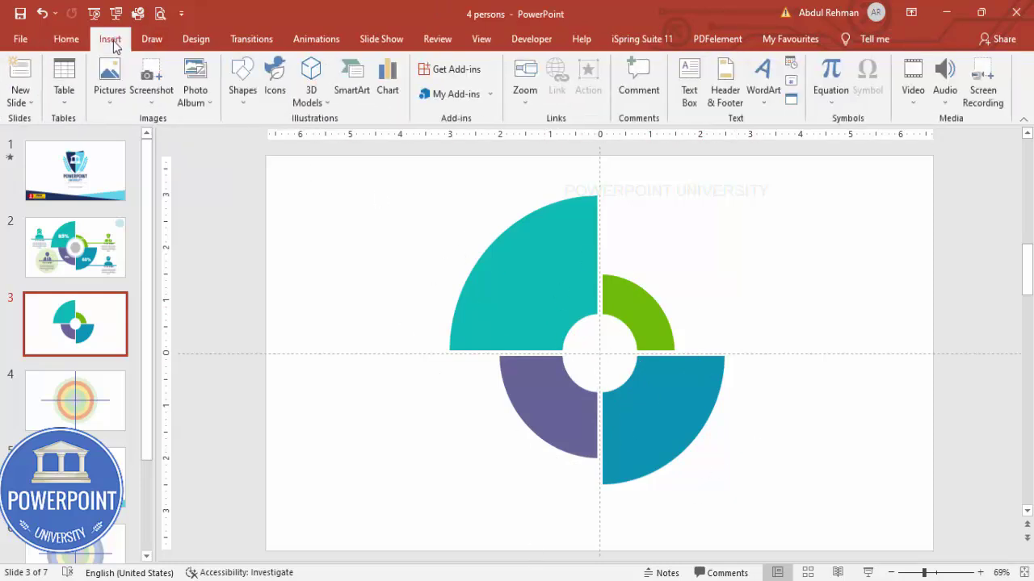
pyautogui.click(241, 84)
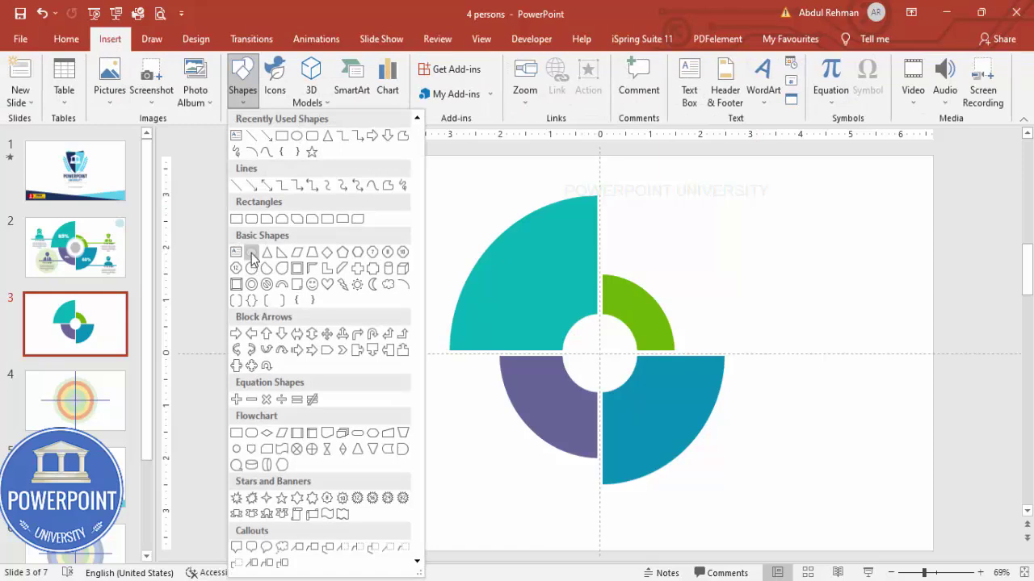
pyautogui.click(252, 253)
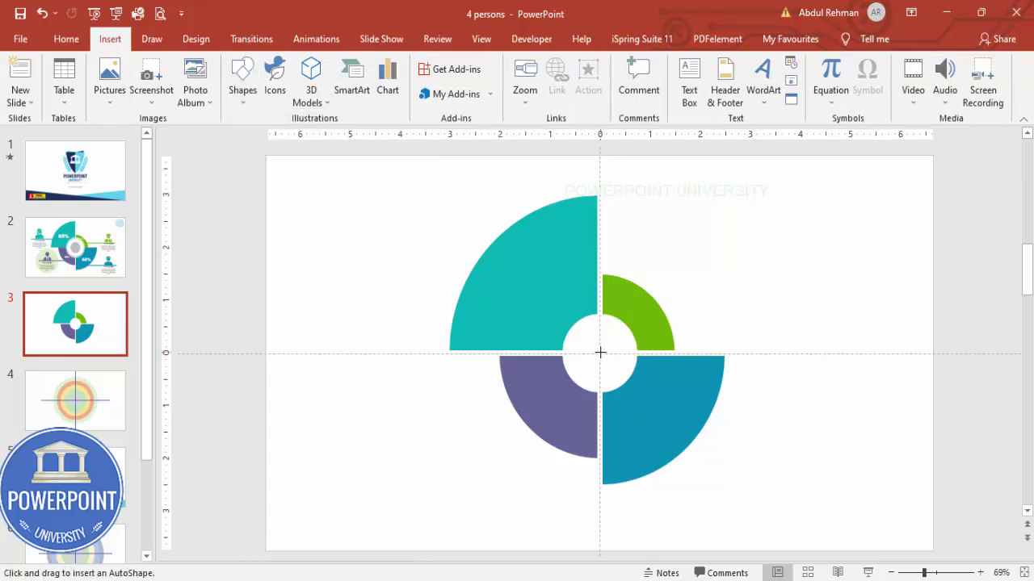
pyautogui.moveTo(601, 353); pyautogui.dragTo(647, 381)
pyautogui.click(399, 81)
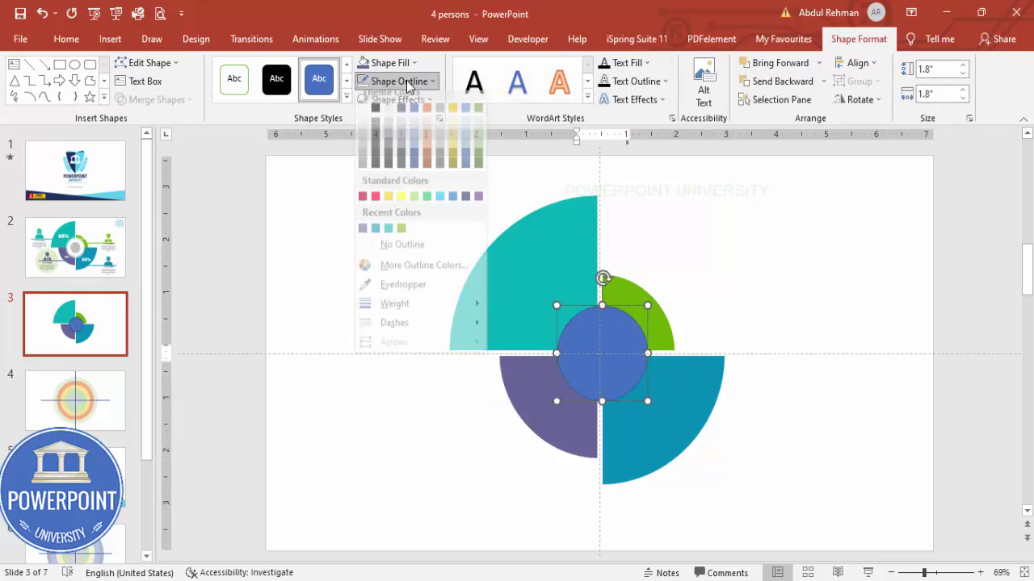
pyautogui.click(421, 251)
pyautogui.click(390, 62)
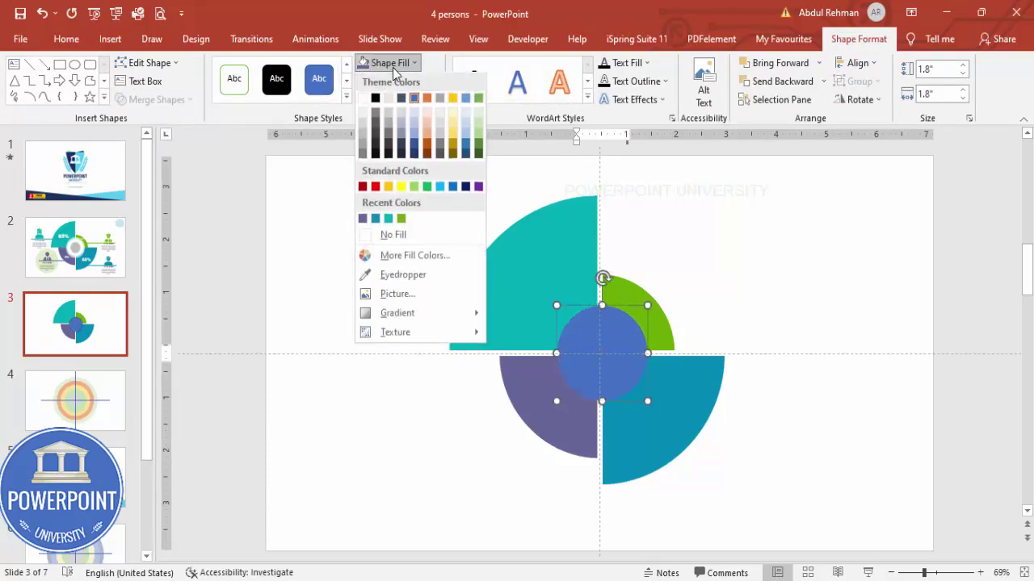
pyautogui.click(362, 100)
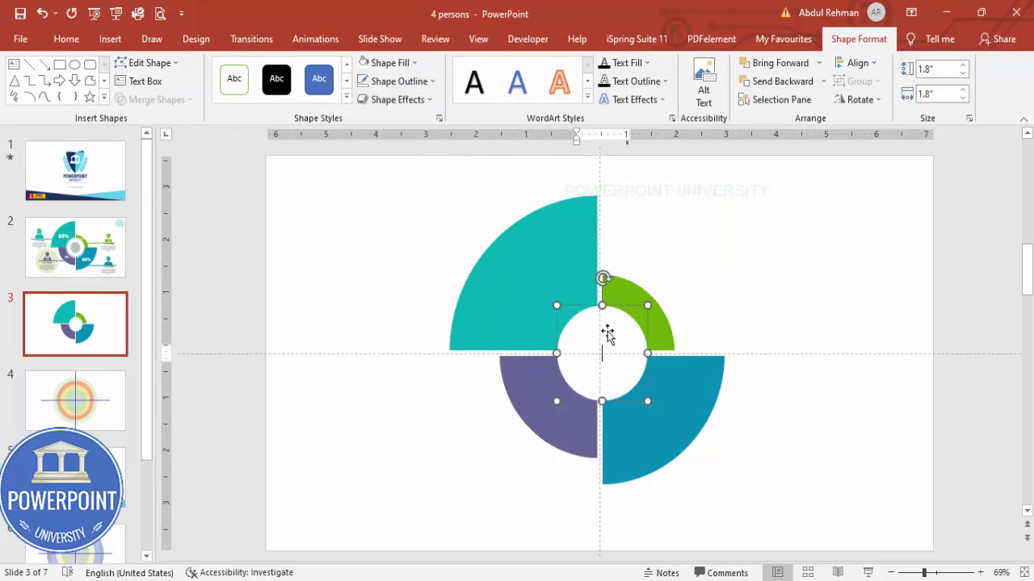
# - Set the white circle's fill transparency to about 52%
pyautogui.rightClick(633, 392)
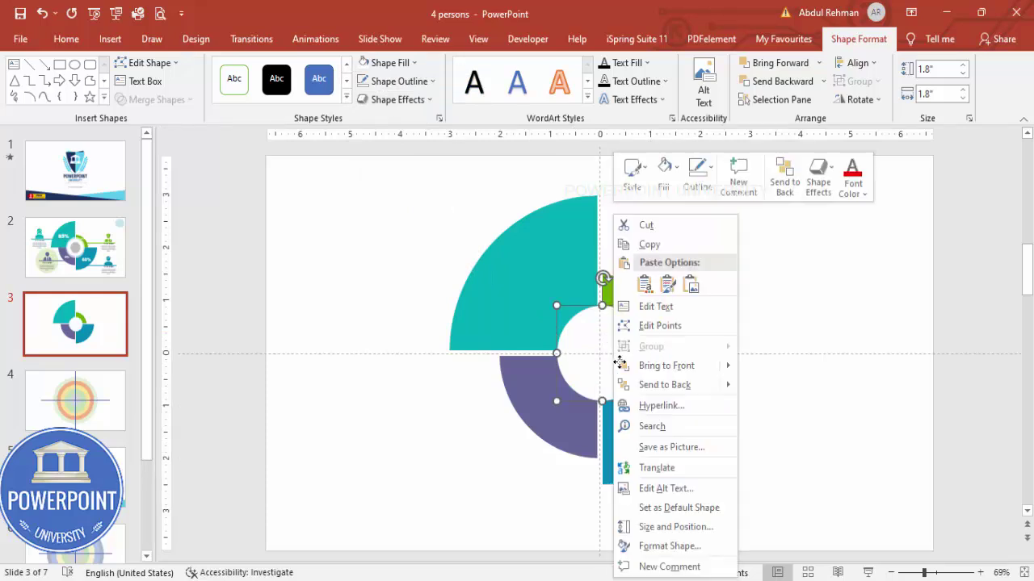
pyautogui.click(698, 554)
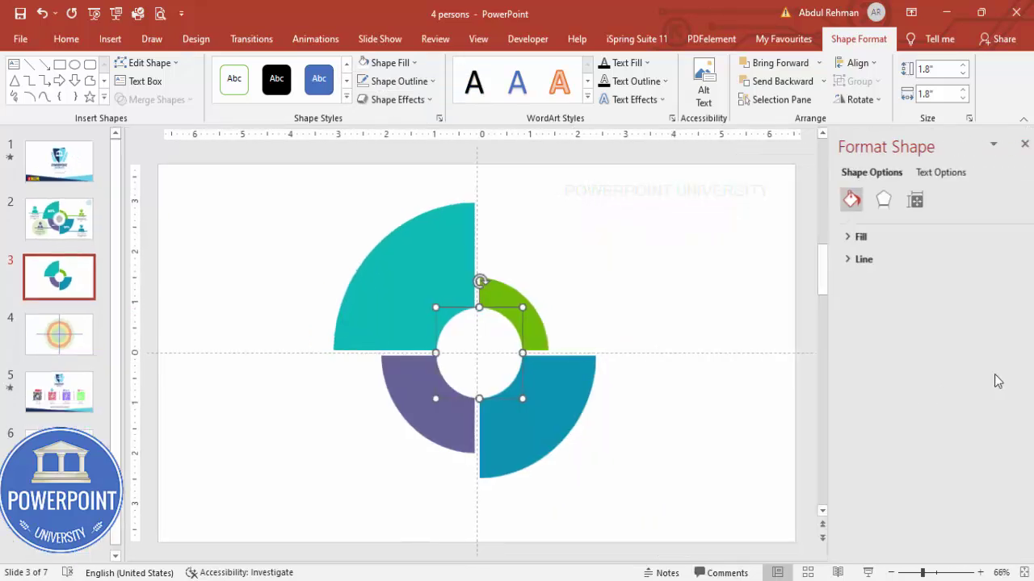
pyautogui.click(850, 237)
pyautogui.moveTo(918, 407); pyautogui.dragTo(935, 408)
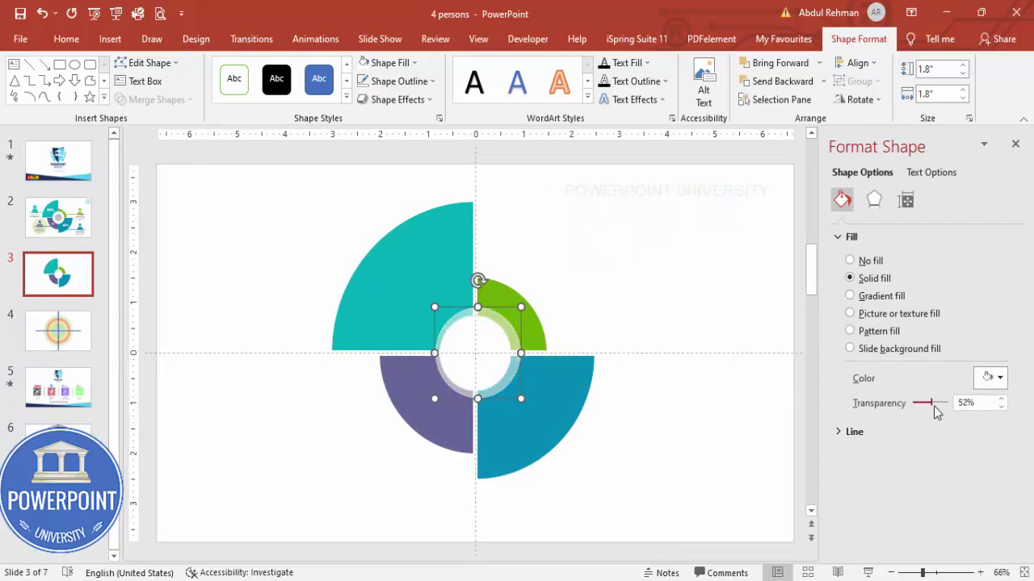
# - Align the circle to the centre and middle of the slide
pyautogui.click(858, 63)
pyautogui.click(878, 102)
pyautogui.click(858, 62)
pyautogui.click(904, 161)
pyautogui.click(604, 337)
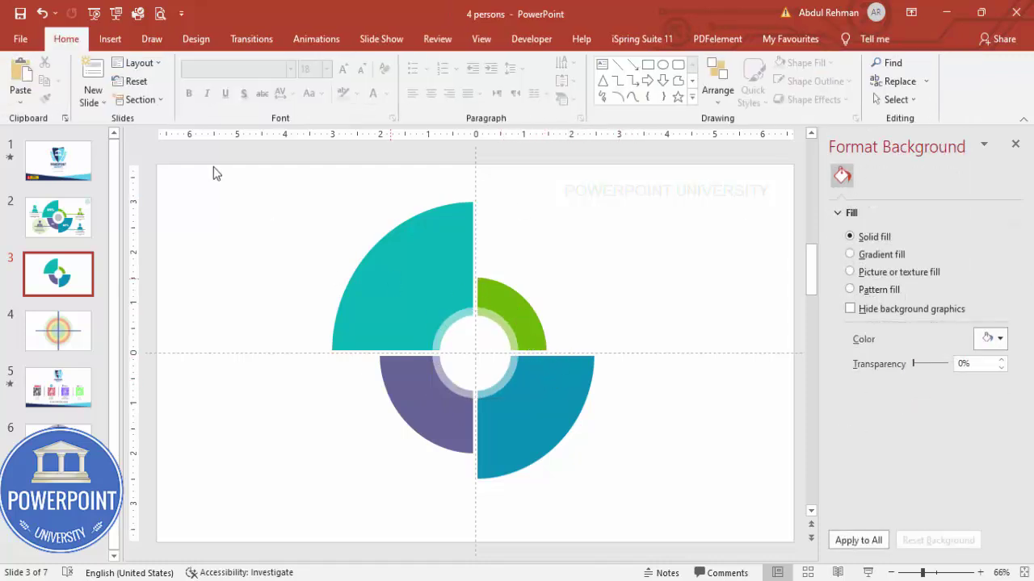
pyautogui.click(120, 42)
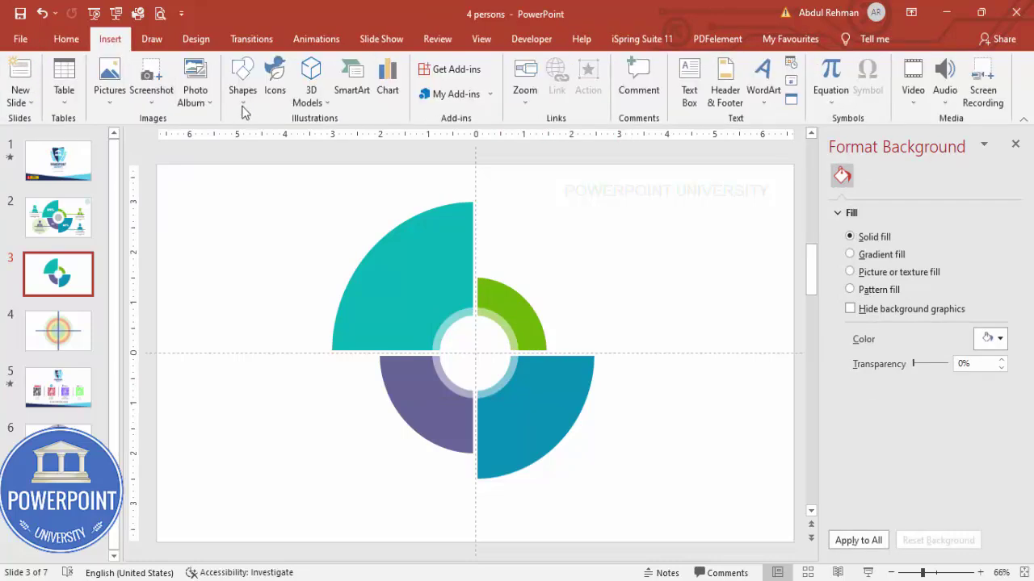
# - Draw a horizontal pointer line and duplicate it into positions beside the quarters
pyautogui.click(243, 103)
pyautogui.click(241, 234)
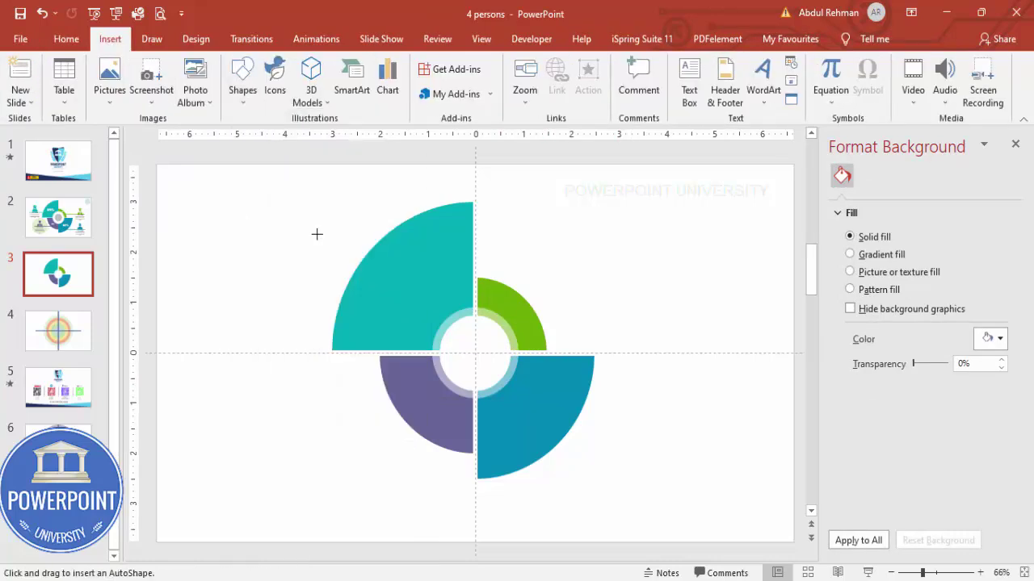
pyautogui.moveTo(506, 309); pyautogui.dragTo(719, 307)
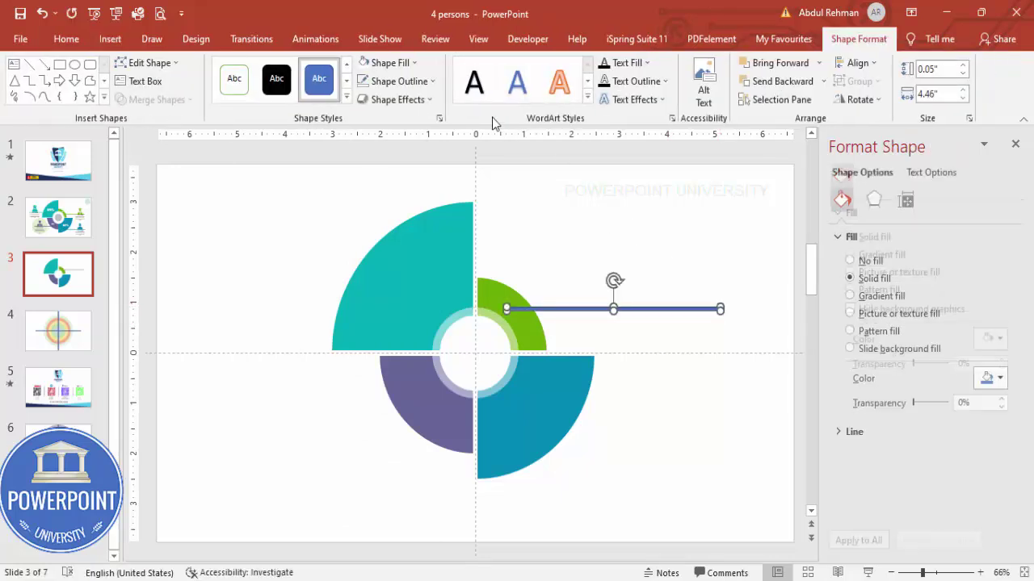
pyautogui.click(432, 82)
pyautogui.press('Escape')
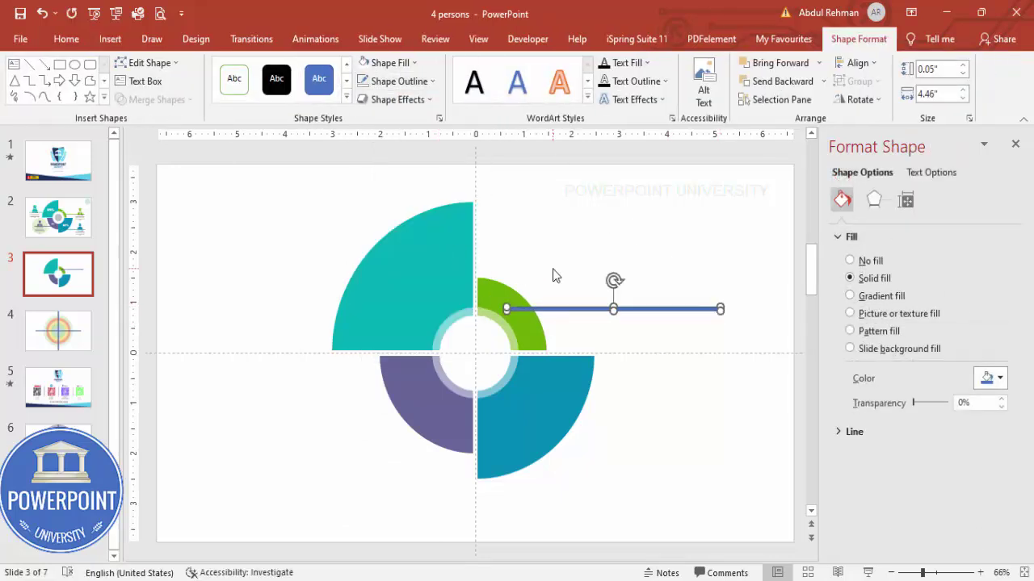
pyautogui.hotkey('ctrl', 'd')
pyautogui.moveTo(668, 320); pyautogui.dragTo(657, 557)
pyautogui.moveTo(614, 527); pyautogui.dragTo(580, 275)
# - Colour the right-hand line green and the lower-right line dark teal
pyautogui.click(624, 308)
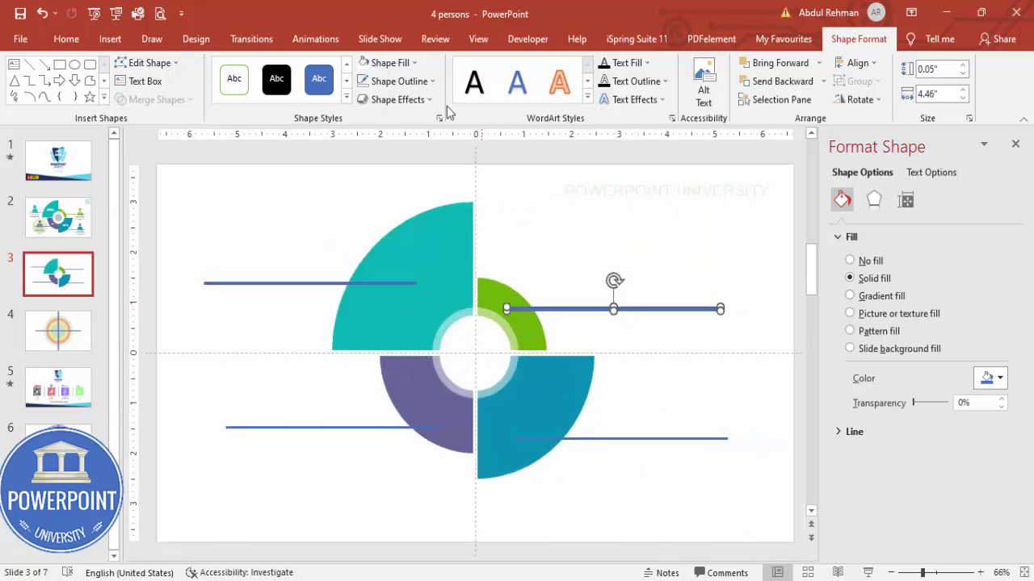
pyautogui.click(399, 62)
pyautogui.click(402, 220)
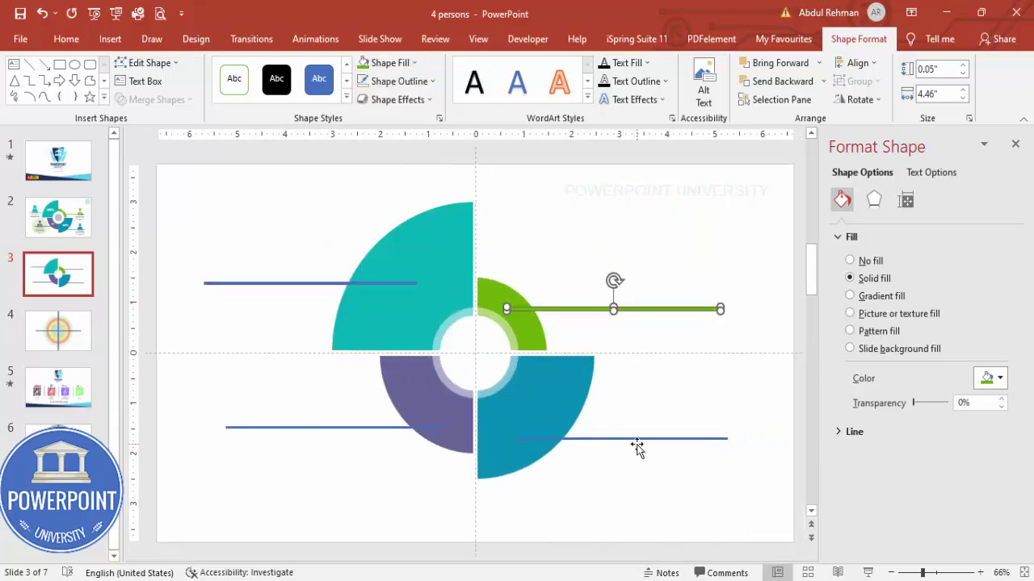
pyautogui.click(619, 439)
pyautogui.click(392, 66)
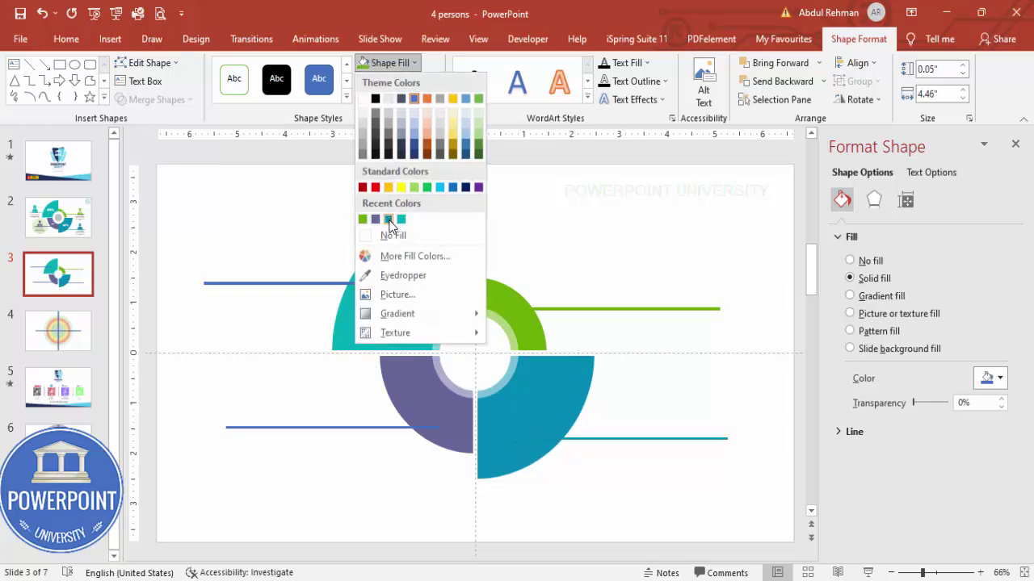
pyautogui.click(389, 220)
# - Colour the lower-left line purple and the upper-left line teal
pyautogui.click(330, 426)
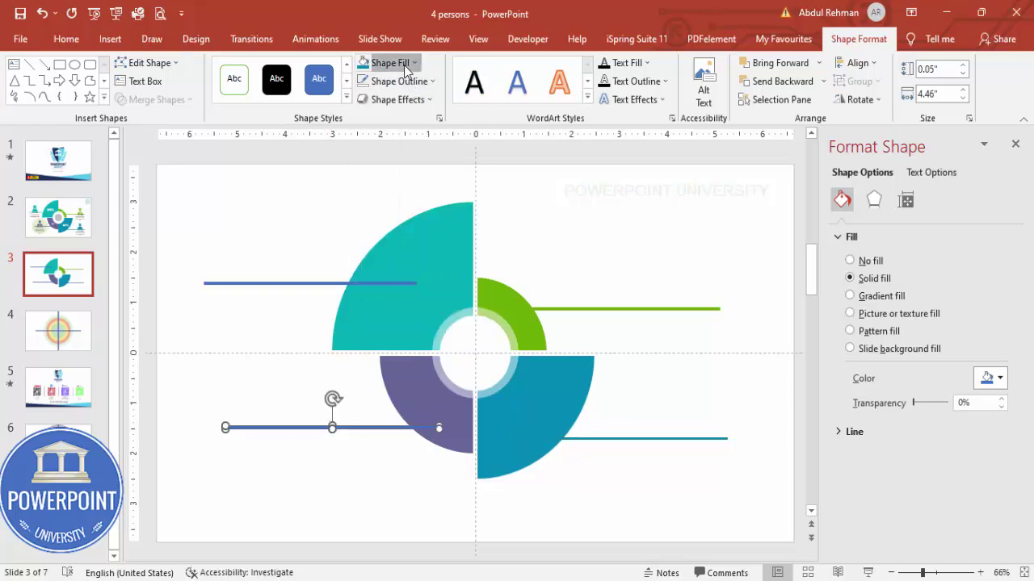
pyautogui.click(391, 63)
pyautogui.click(389, 220)
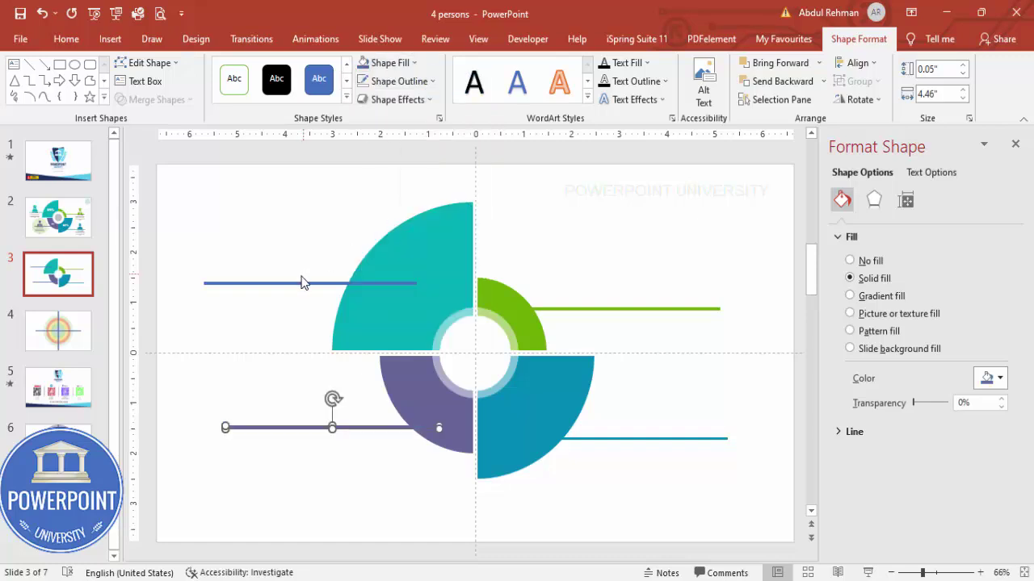
pyautogui.click(301, 283)
pyautogui.click(410, 65)
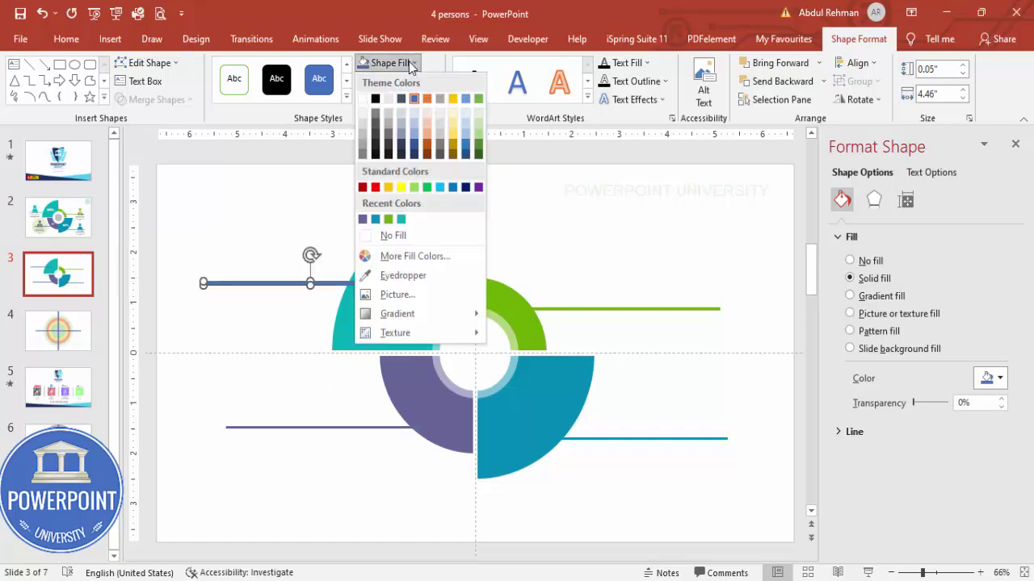
pyautogui.click(402, 220)
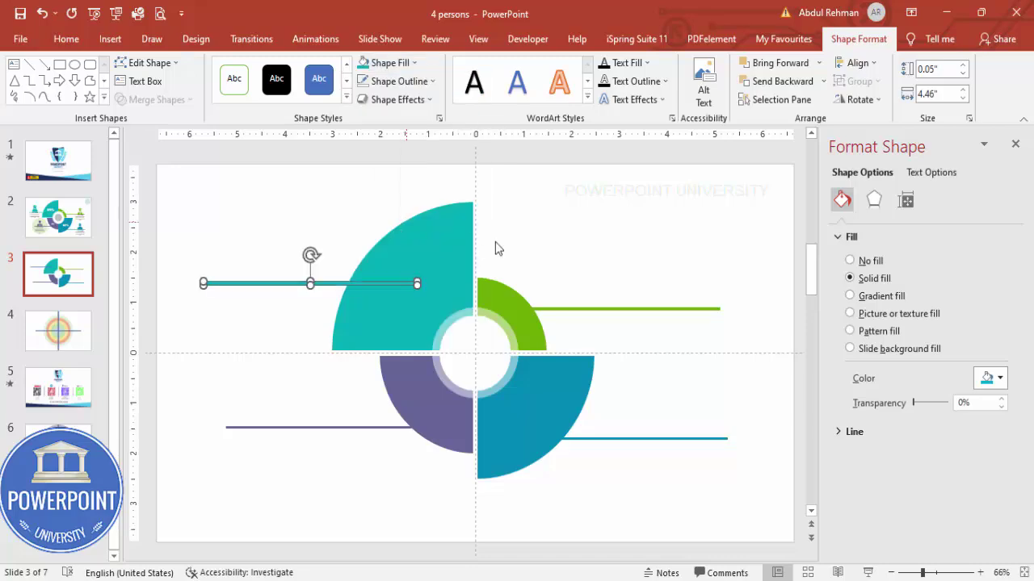
pyautogui.click(503, 228)
pyautogui.click(111, 40)
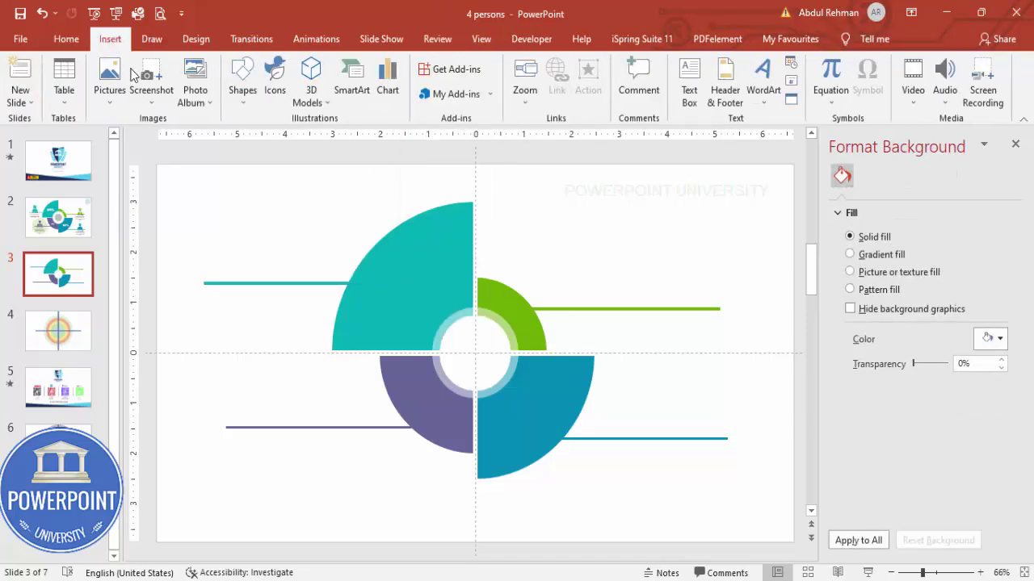
# - Insert the woman, man, police officer and soldier icons from the Icons library
pyautogui.click(273, 81)
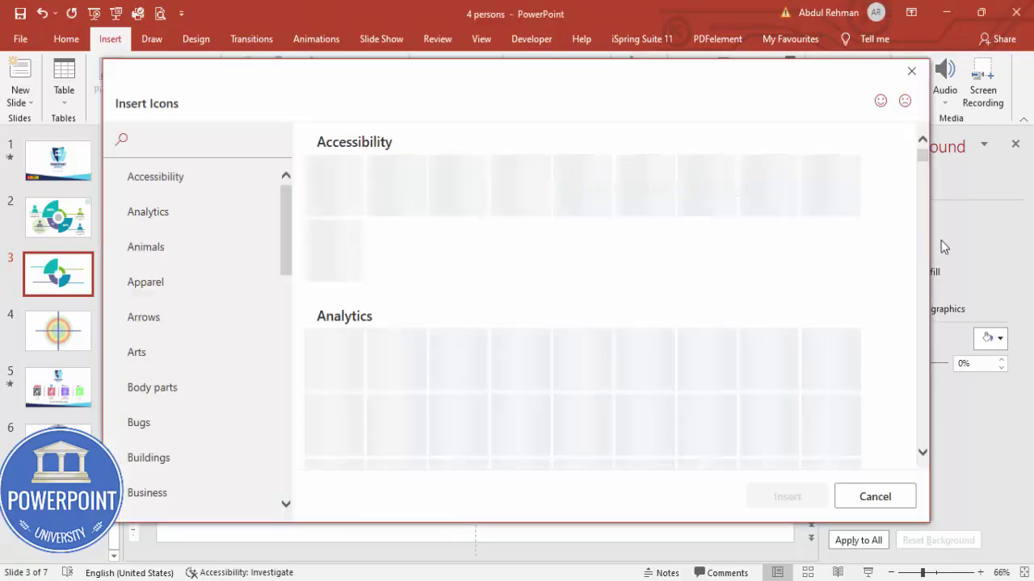
pyautogui.moveTo(926, 157); pyautogui.dragTo(952, 457)
pyautogui.scroll(15, 613, 347)
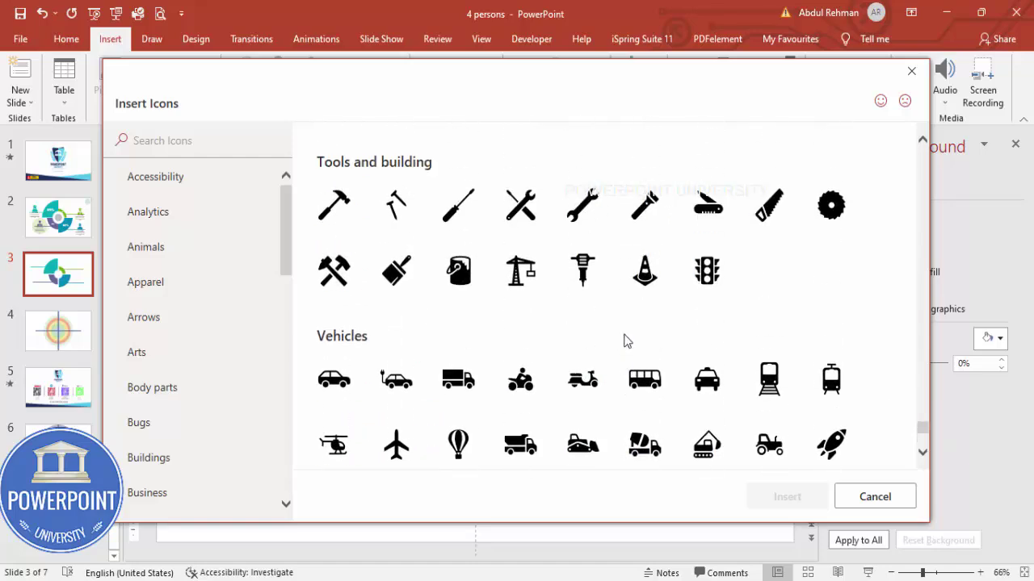
pyautogui.scroll(12, 635, 333)
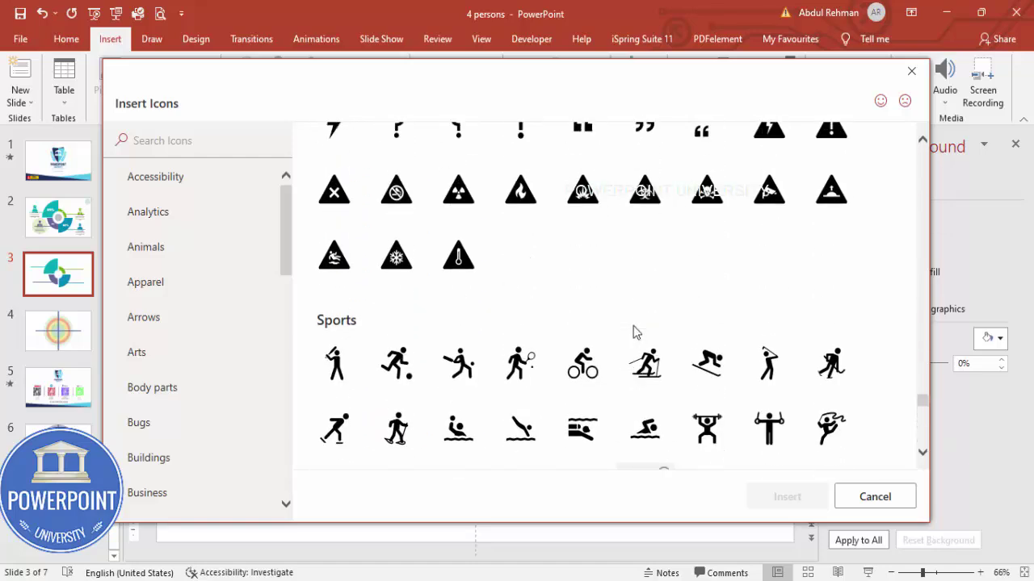
pyautogui.scroll(12, 634, 334)
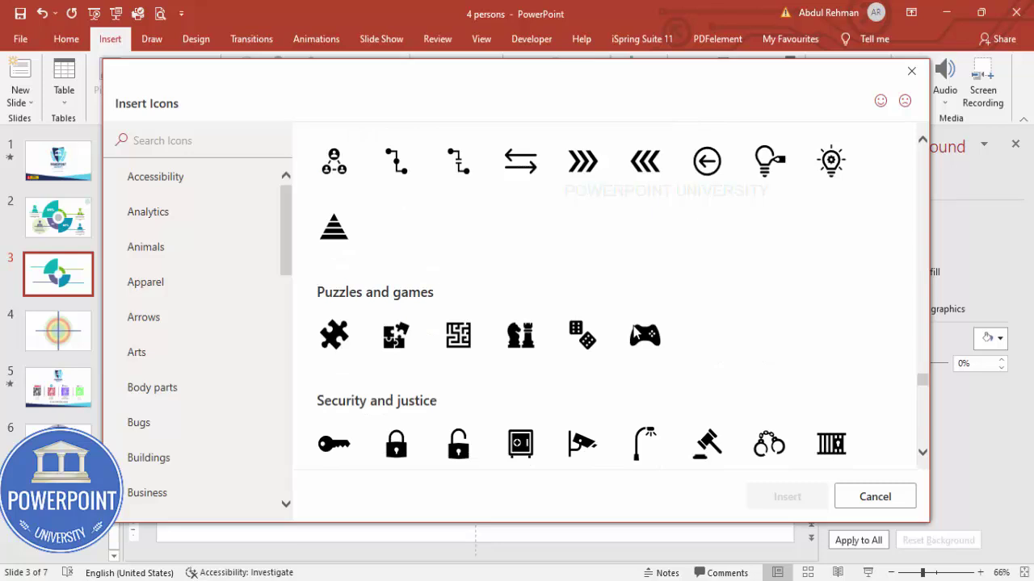
pyautogui.scroll(1, 635, 334)
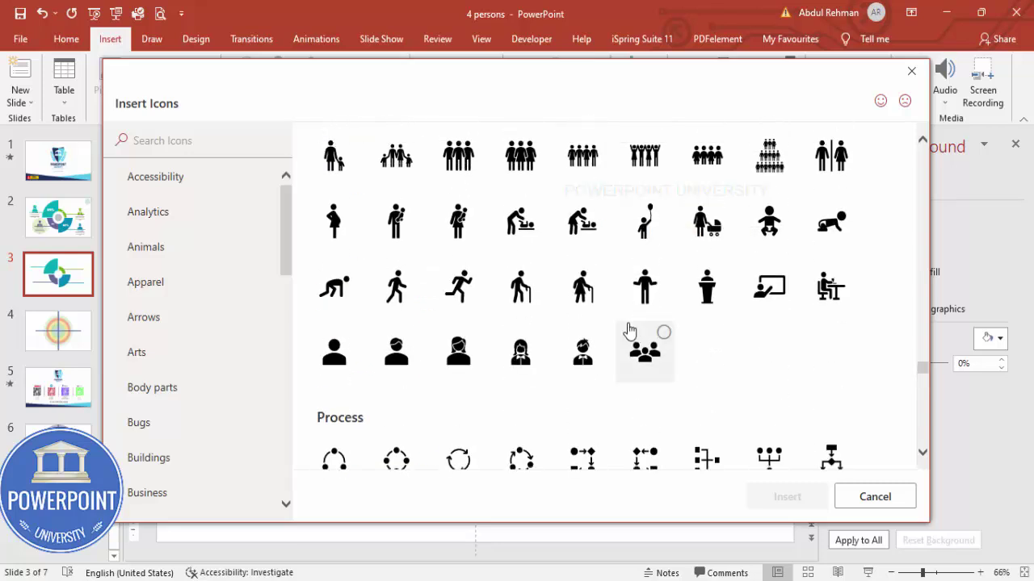
pyautogui.click(456, 363)
pyautogui.click(401, 365)
pyautogui.scroll(5, 657, 341)
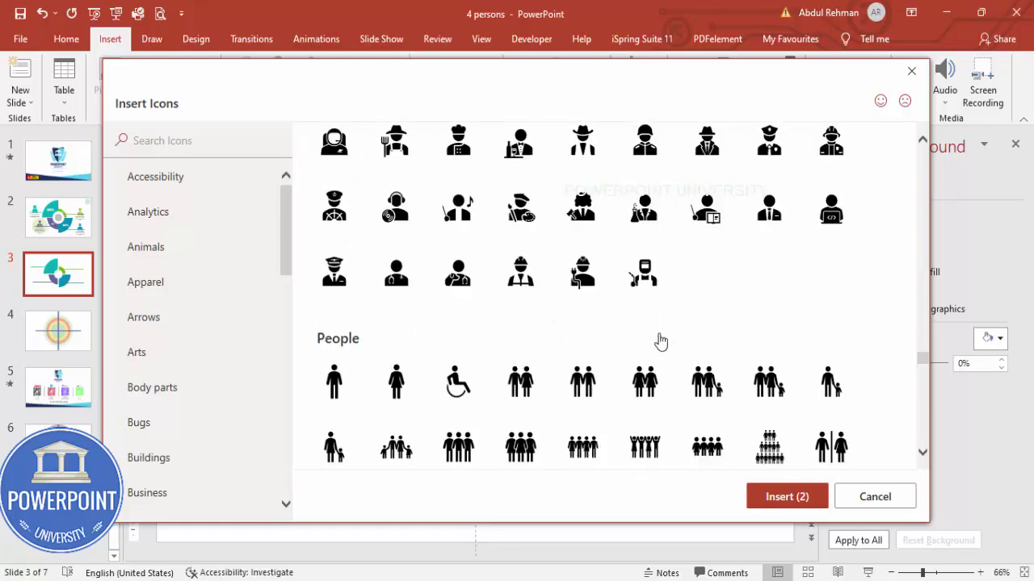
pyautogui.scroll(3, 659, 340)
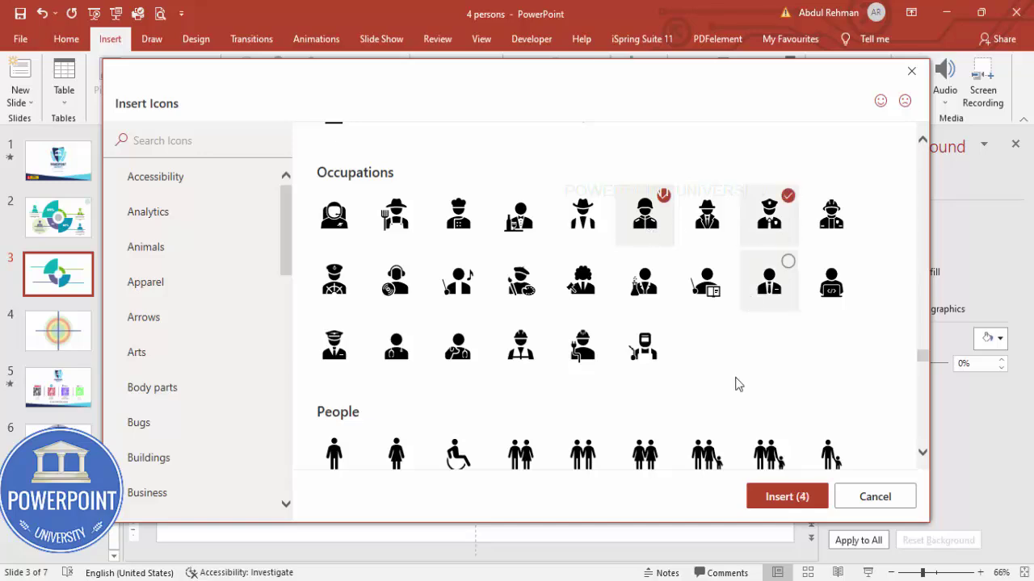
pyautogui.click(780, 496)
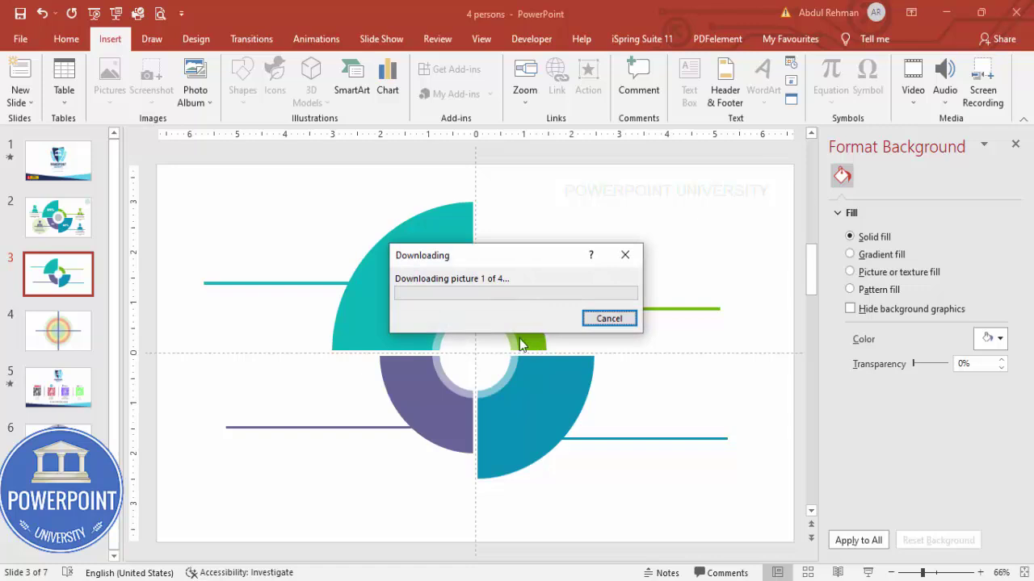
# - Set the four person icons' height to 2 inches
pyautogui.moveTo(504, 346); pyautogui.dragTo(685, 208)
pyautogui.click(915, 70)
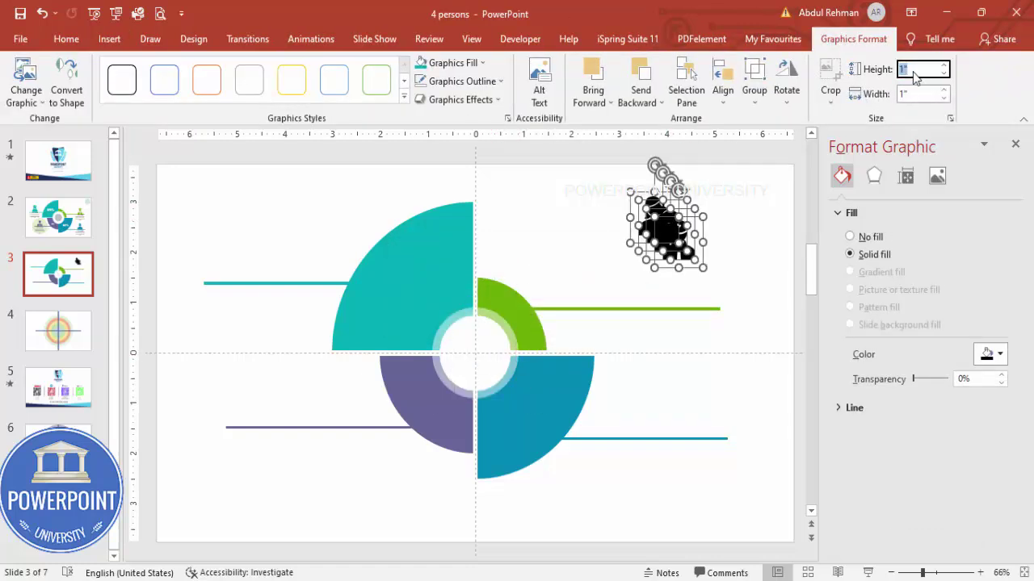
pyautogui.write('2')
pyautogui.press('Return')
pyautogui.click(771, 189)
# - Place the police officer, soldier and man icons above their quadrant lines
pyautogui.click(683, 282)
pyautogui.moveTo(683, 282); pyautogui.dragTo(670, 424)
pyautogui.moveTo(685, 270); pyautogui.dragTo(260, 431)
pyautogui.moveTo(695, 267); pyautogui.dragTo(255, 262)
pyautogui.moveTo(547, 264); pyautogui.dragTo(681, 283)
pyautogui.moveTo(265, 404)
pyautogui.mouseDown()
pyautogui.moveTo(277, 416)
pyautogui.moveTo(283, 400)
pyautogui.mouseUp()
pyautogui.moveTo(283, 396); pyautogui.dragTo(283, 404)
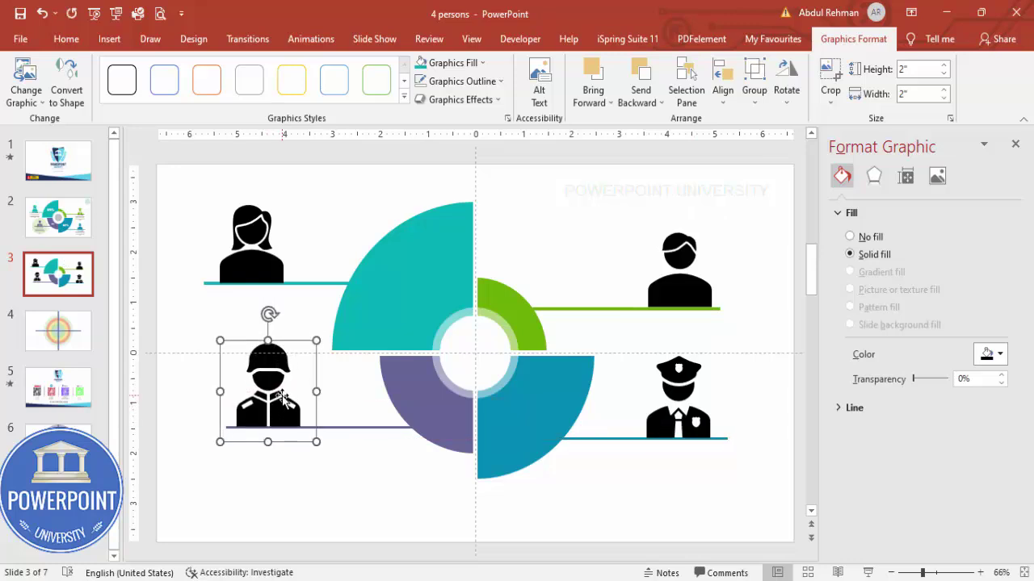
# - Colour the soldier icon purple and the woman icon teal
pyautogui.click(466, 65)
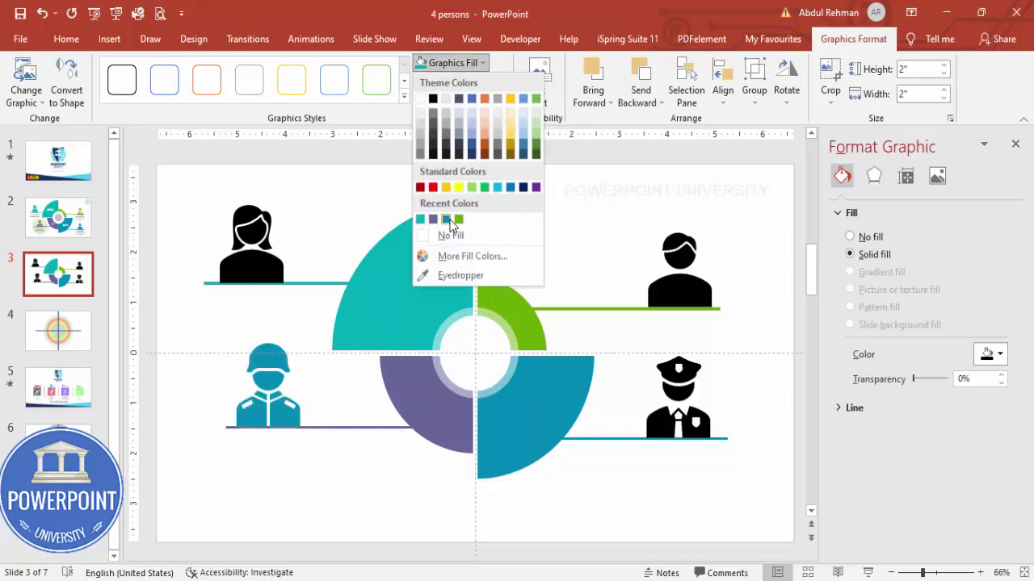
pyautogui.click(432, 219)
pyautogui.click(258, 242)
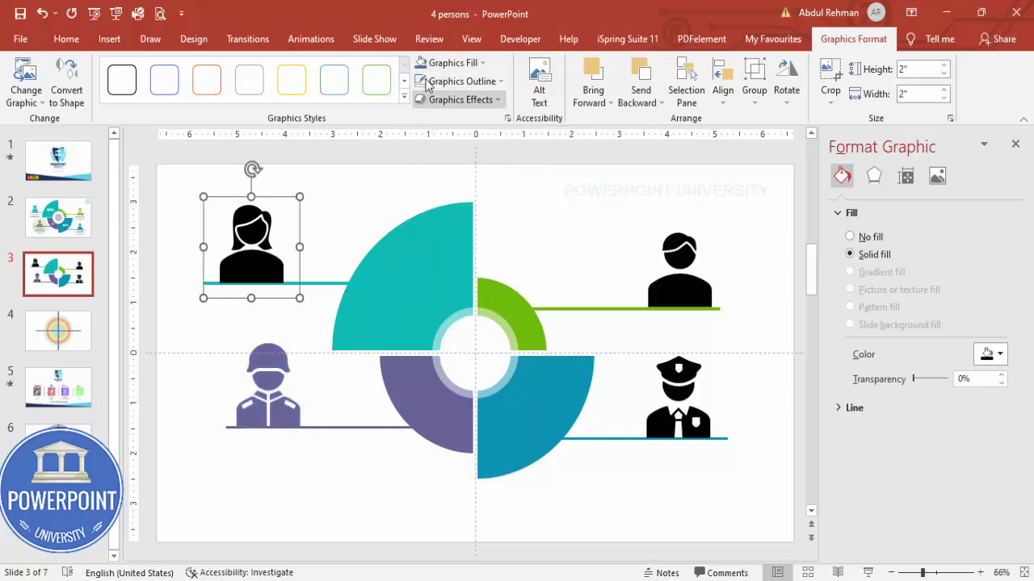
pyautogui.click(448, 63)
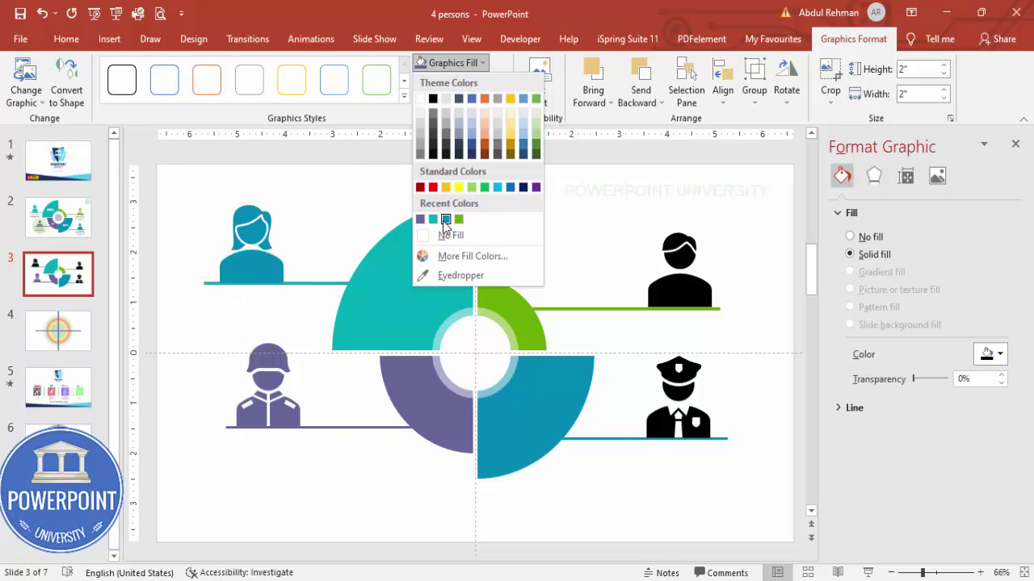
pyautogui.click(445, 221)
# - Colour the man icon green and the police officer icon blue
pyautogui.click(659, 276)
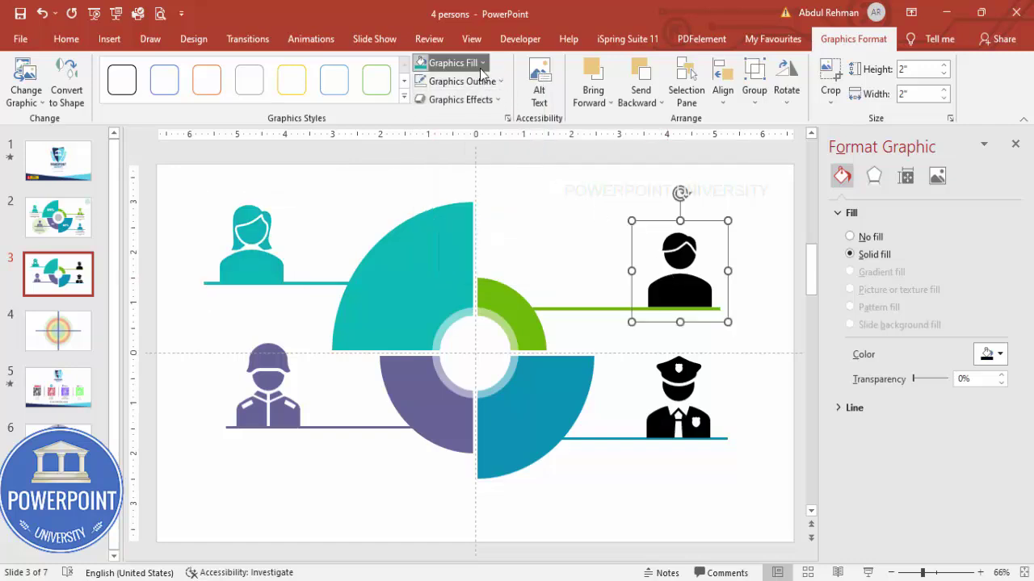
pyautogui.click(480, 68)
pyautogui.click(463, 225)
pyautogui.click(647, 396)
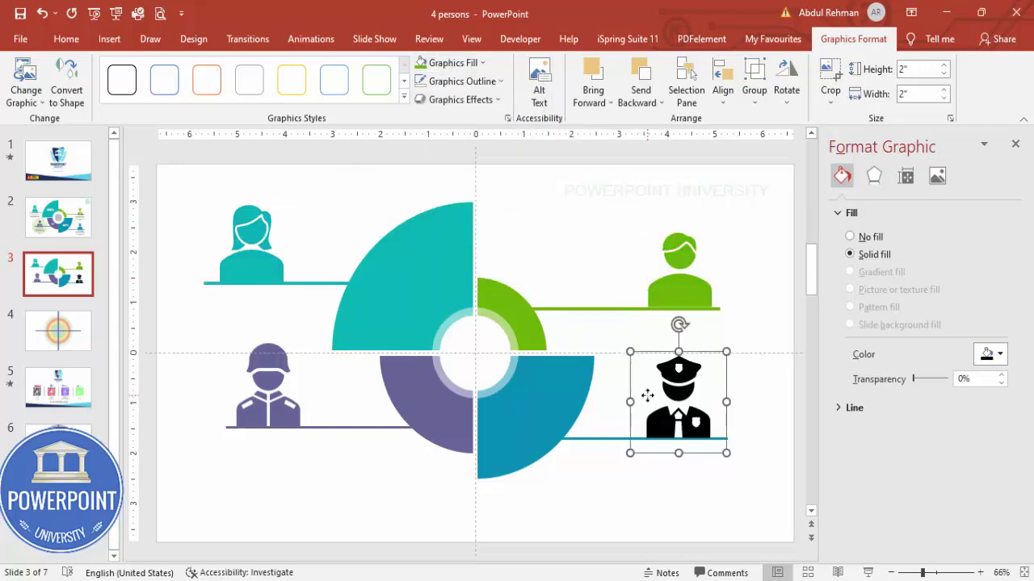
pyautogui.click(473, 62)
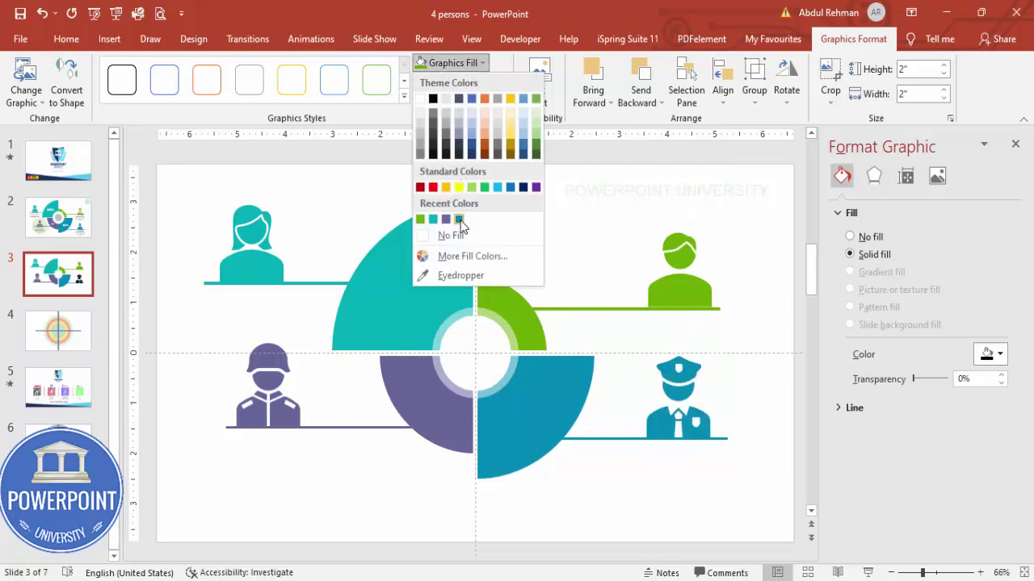
pyautogui.click(460, 220)
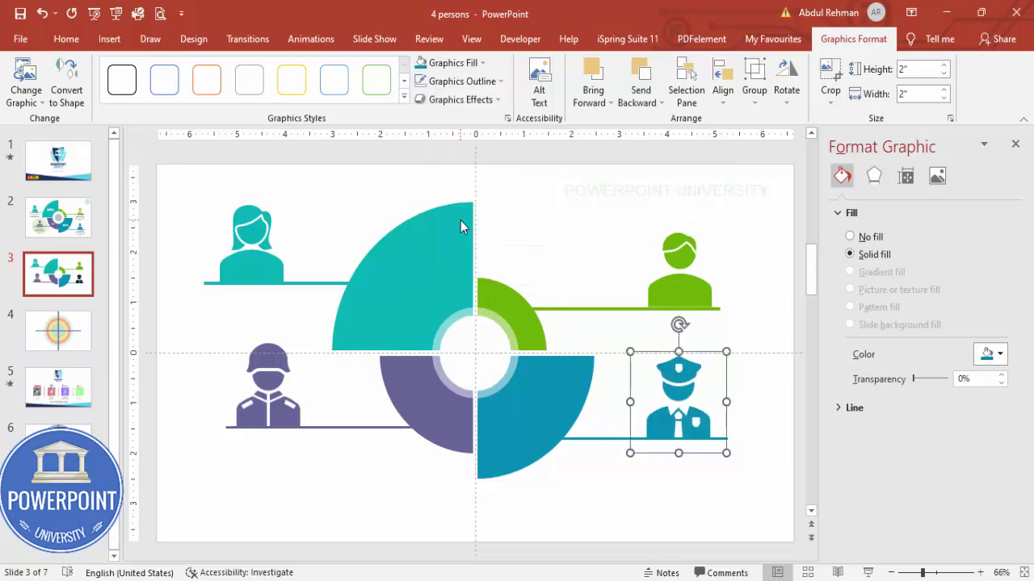
pyautogui.click(547, 212)
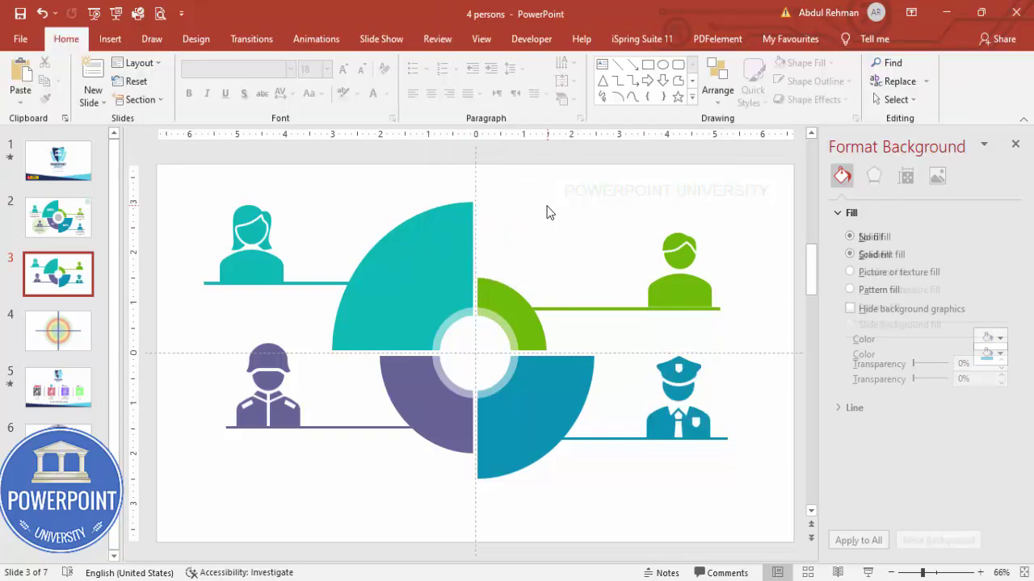
pyautogui.click(108, 40)
# - Add a 75% text label on the teal segment in Arial Black
pyautogui.click(685, 78)
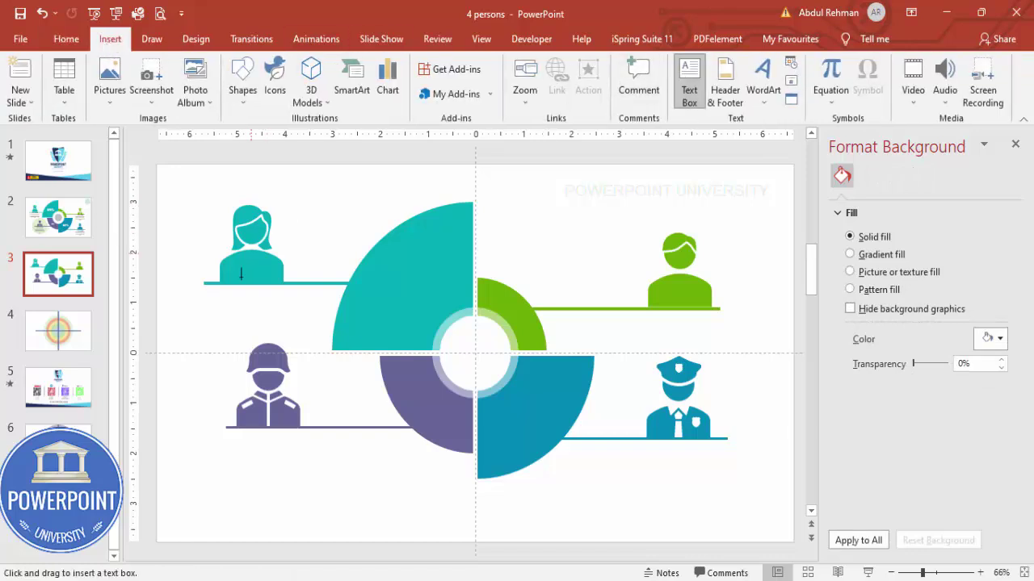
pyautogui.moveTo(381, 277); pyautogui.dragTo(424, 307)
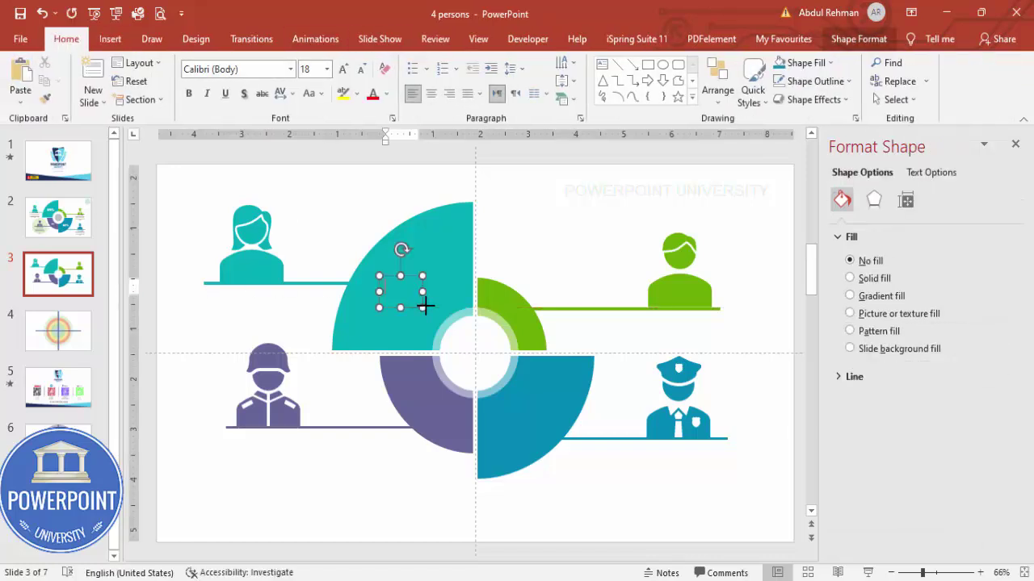
pyautogui.write('75%')
pyautogui.press('Escape')
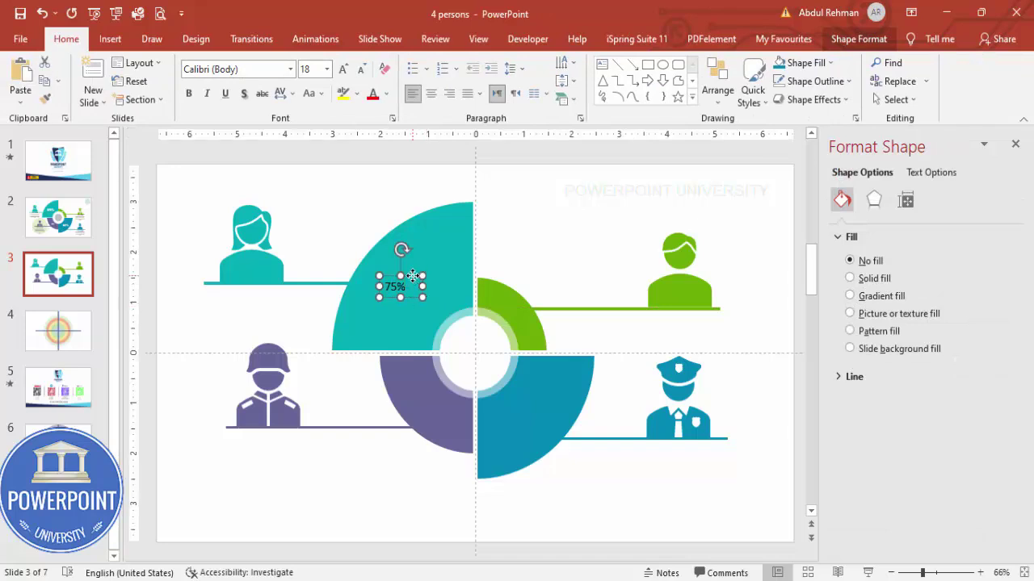
pyautogui.click(267, 70)
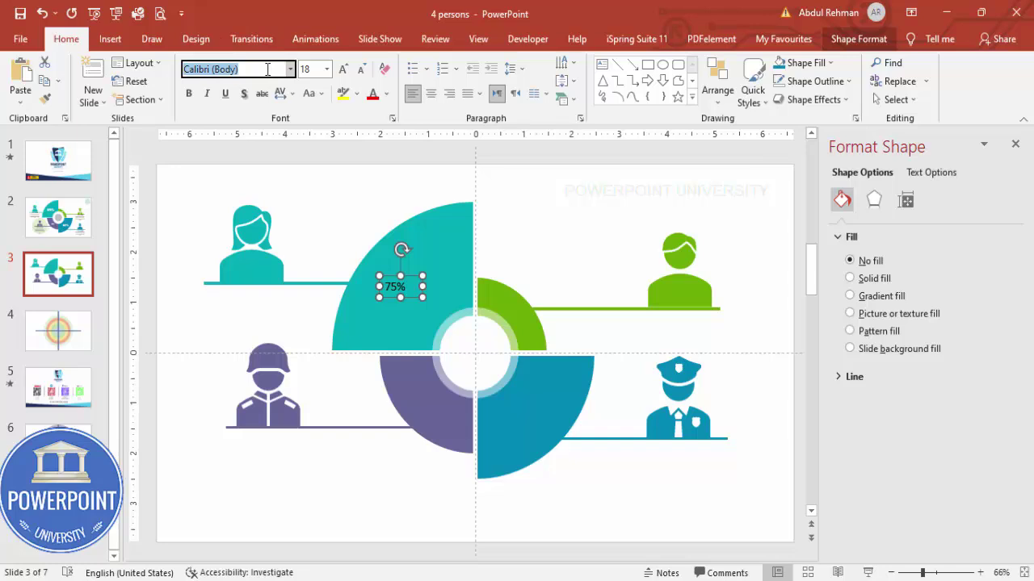
pyautogui.write('Ar')
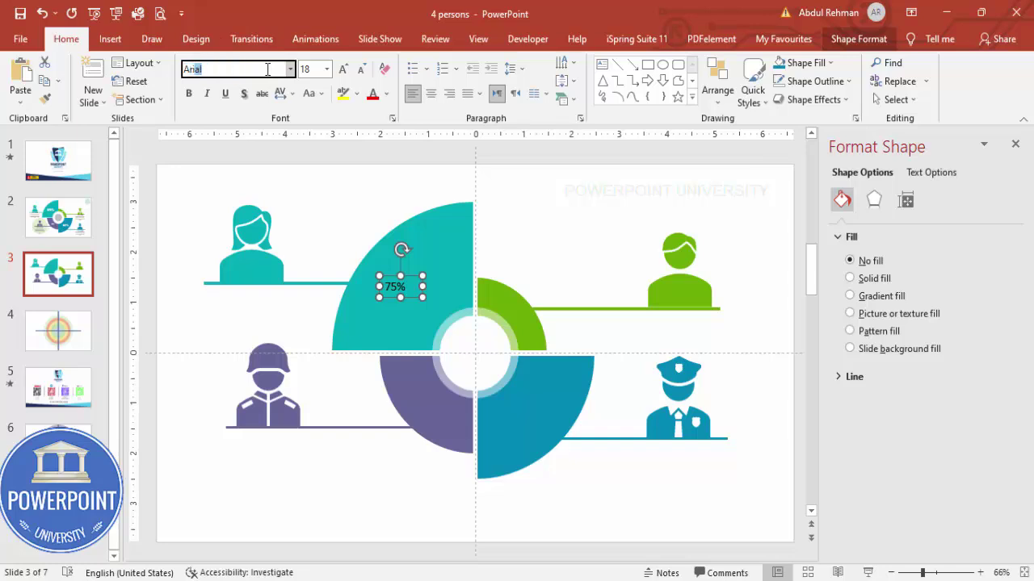
pyautogui.write('ial')
pyautogui.press('Return')
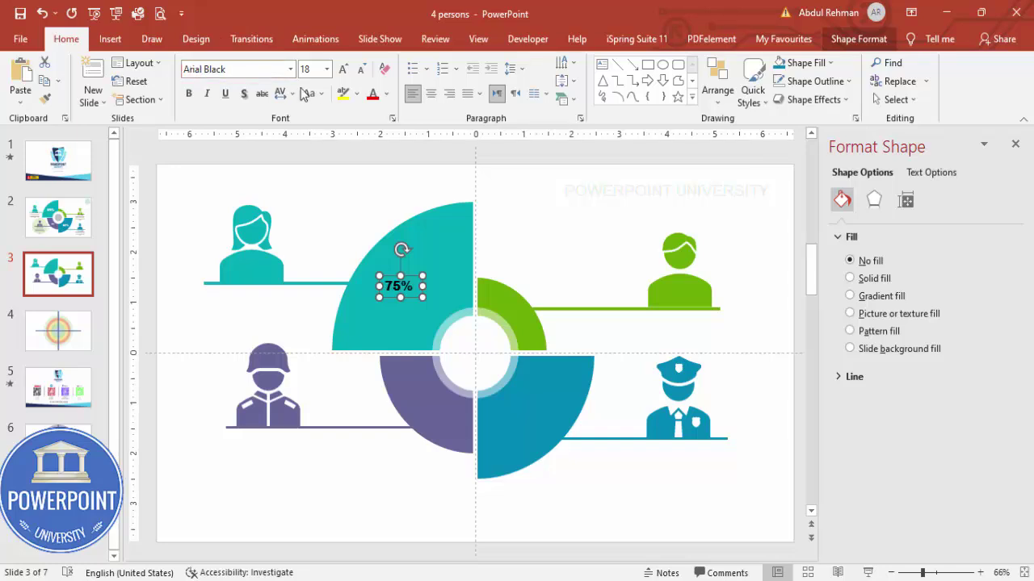
# - Make the 75% label white, 40 pt, centred on one line, and position it
pyautogui.click(387, 94)
pyautogui.click(372, 130)
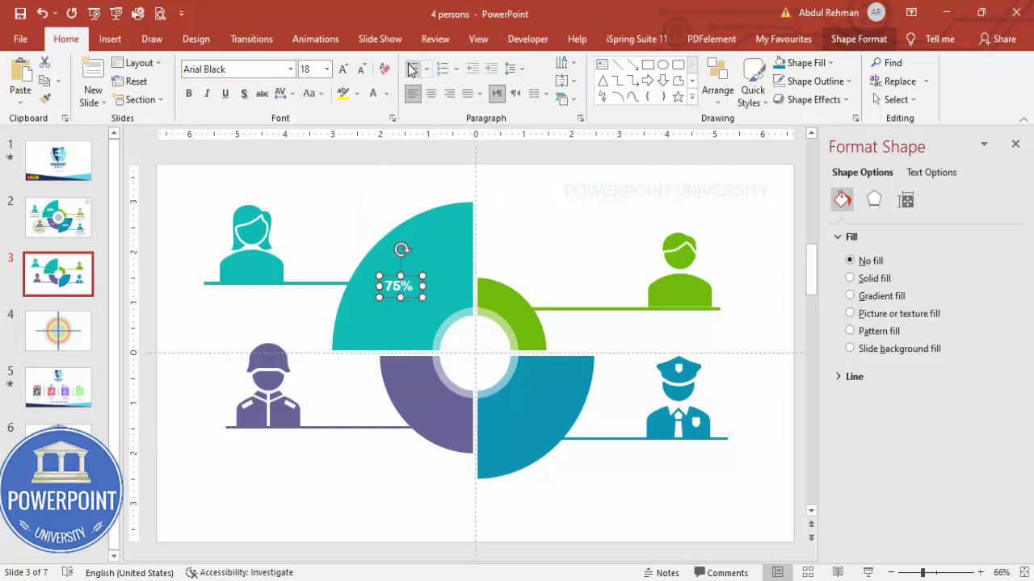
pyautogui.click(344, 71)
pyautogui.click(344, 71)
pyautogui.click(344, 71)
pyautogui.click(344, 71)
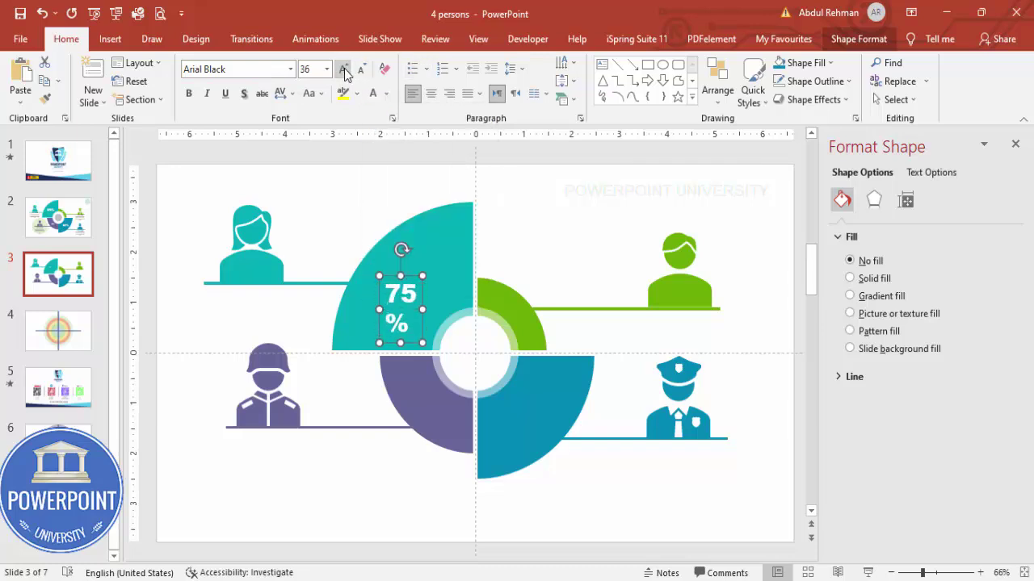
pyautogui.click(344, 71)
pyautogui.click(344, 71)
pyautogui.moveTo(421, 336); pyautogui.dragTo(452, 327)
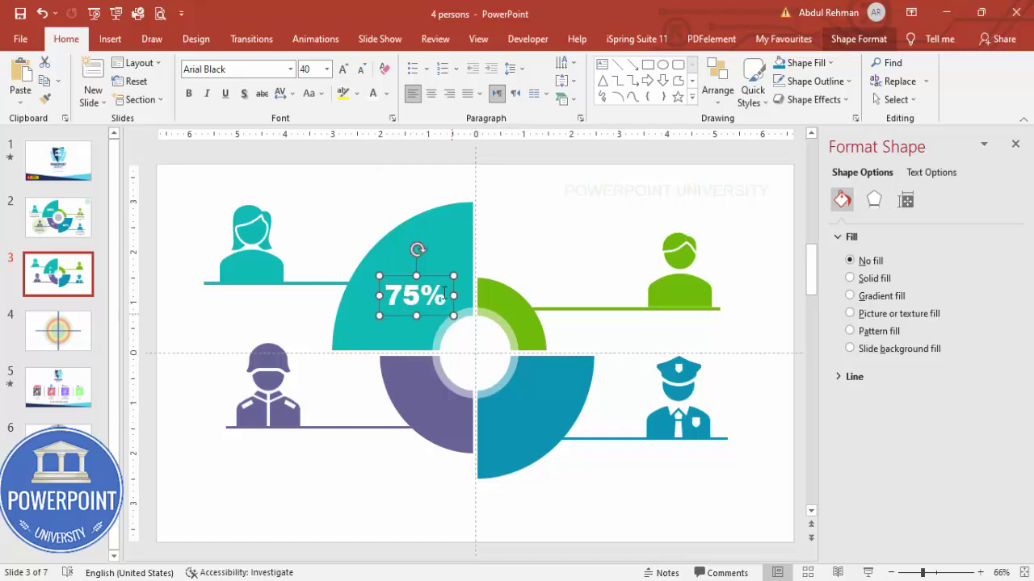
pyautogui.click(430, 93)
pyautogui.moveTo(436, 276); pyautogui.dragTo(548, 393)
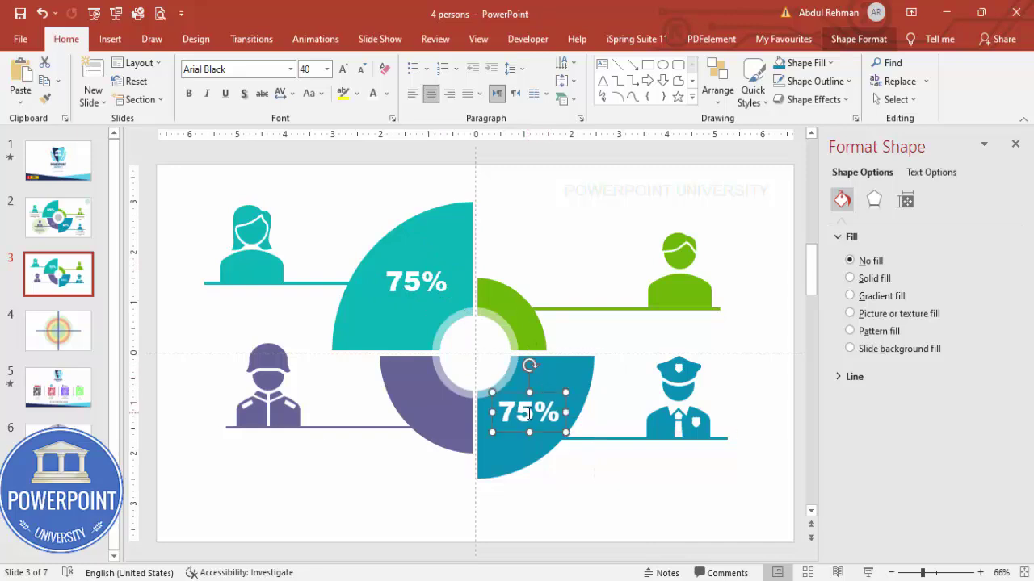
# - Duplicate the label as 50% and 30%, with the purple 30% label at 28 pt
pyautogui.write('50')
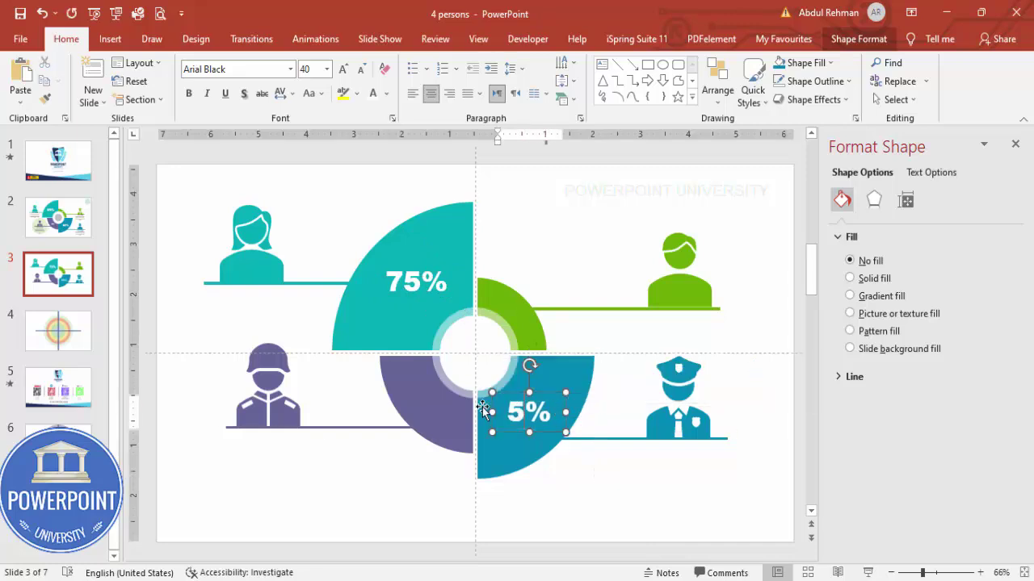
pyautogui.click(546, 394)
pyautogui.moveTo(546, 394); pyautogui.dragTo(454, 394)
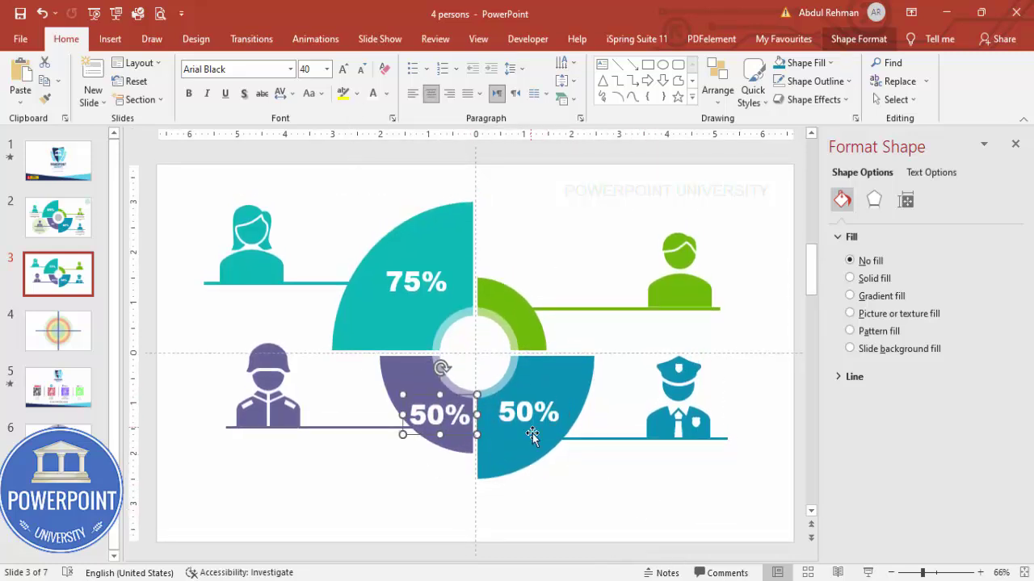
pyautogui.click(408, 420)
pyautogui.moveTo(408, 420); pyautogui.dragTo(428, 415)
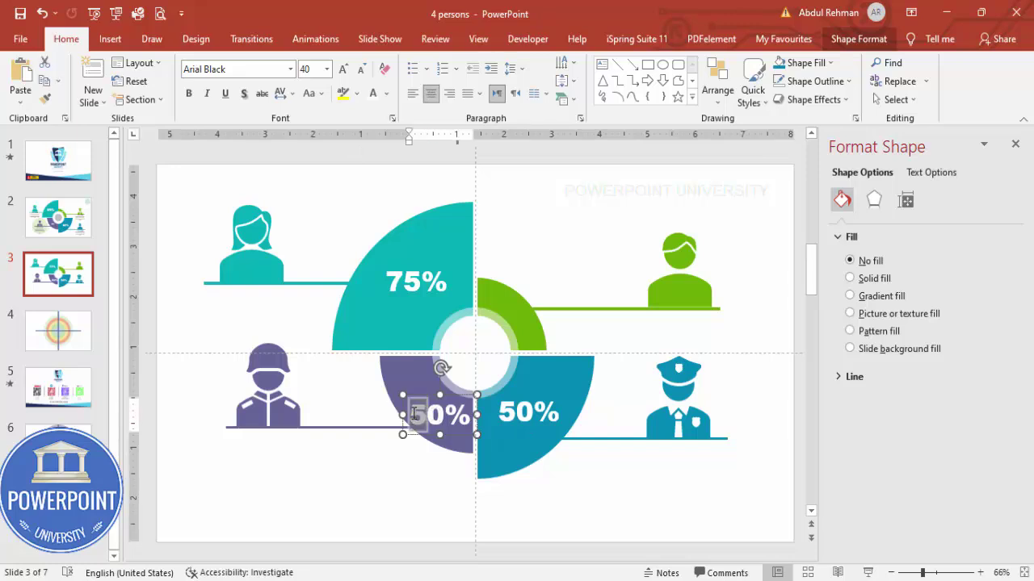
pyautogui.write('3')
pyautogui.press('Escape')
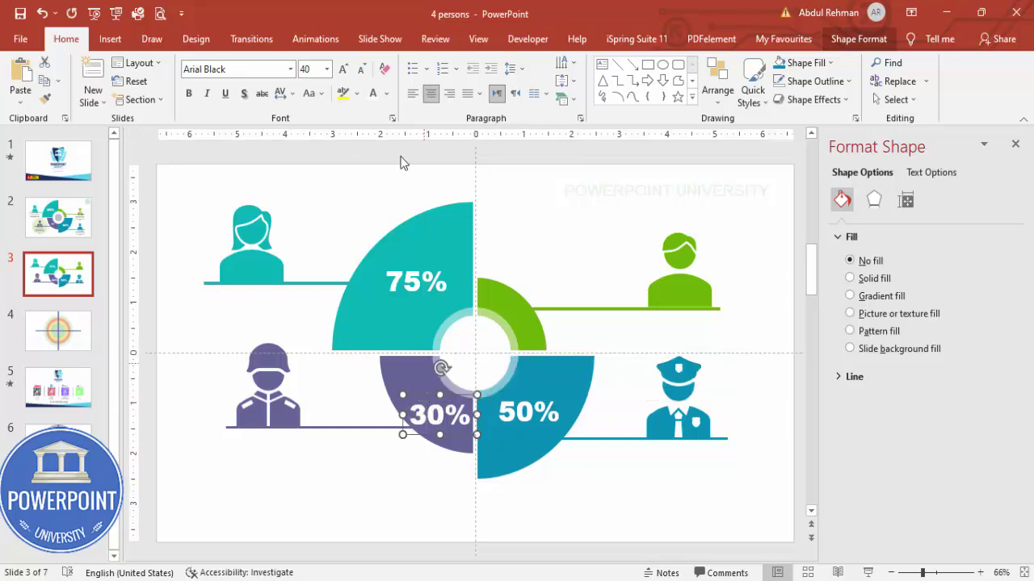
pyautogui.click(361, 71)
pyautogui.click(362, 70)
pyautogui.click(362, 70)
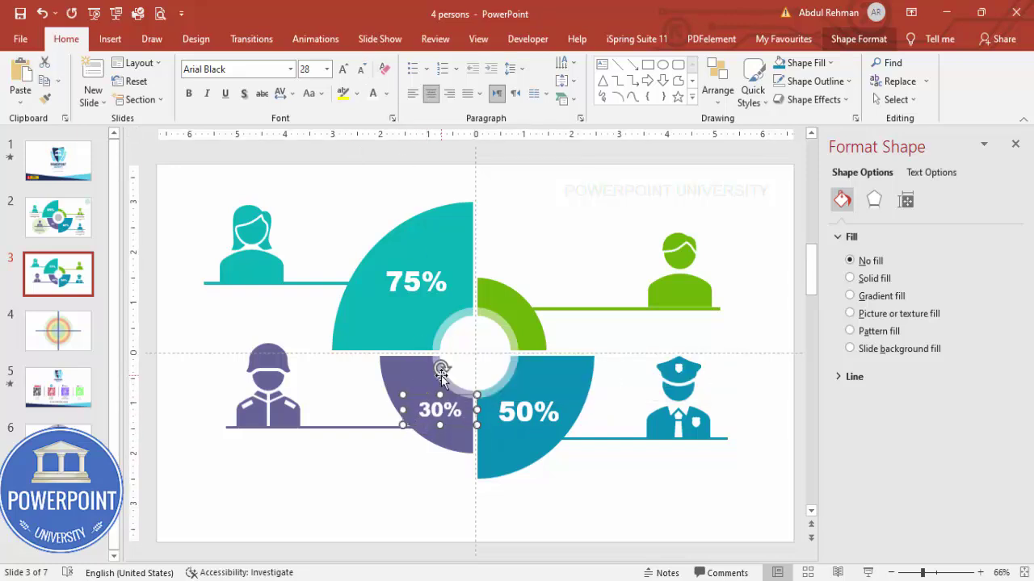
pyautogui.moveTo(429, 395); pyautogui.dragTo(419, 392)
# - Copy the label onto the green segment as 20% at 18 pt and nudge it into place
pyautogui.moveTo(355, 394); pyautogui.dragTo(519, 315)
pyautogui.doubleClick(521, 315)
pyautogui.write('20')
pyautogui.click(513, 304)
pyautogui.click(360, 69)
pyautogui.click(361, 68)
pyautogui.click(360, 69)
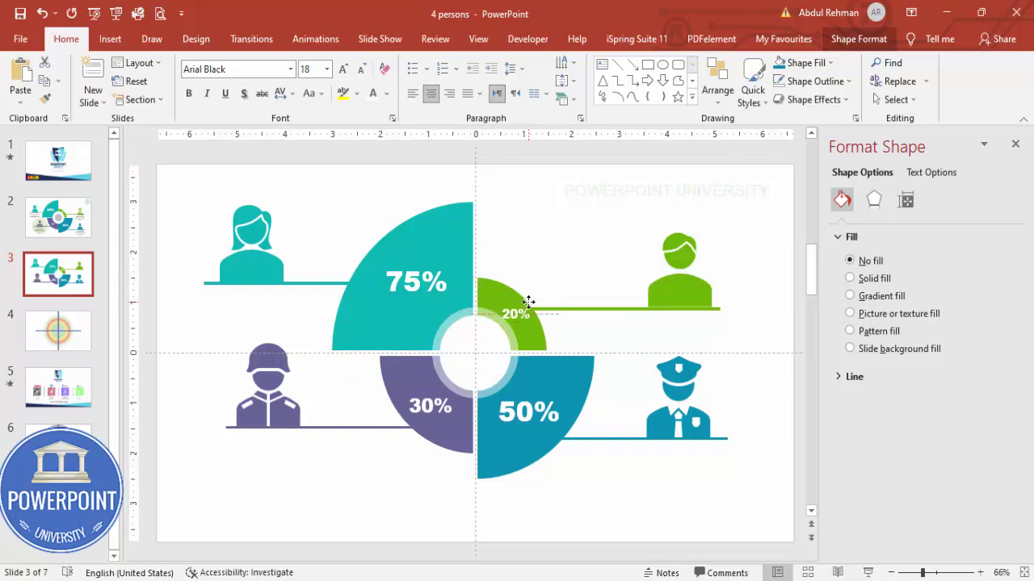
pyautogui.moveTo(535, 305)
pyautogui.mouseDown()
pyautogui.moveTo(534, 315)
pyautogui.moveTo(525, 301)
pyautogui.mouseUp()
pyautogui.hotkey('ctrl', 'Right')
pyautogui.hotkey('ctrl', 'Right')
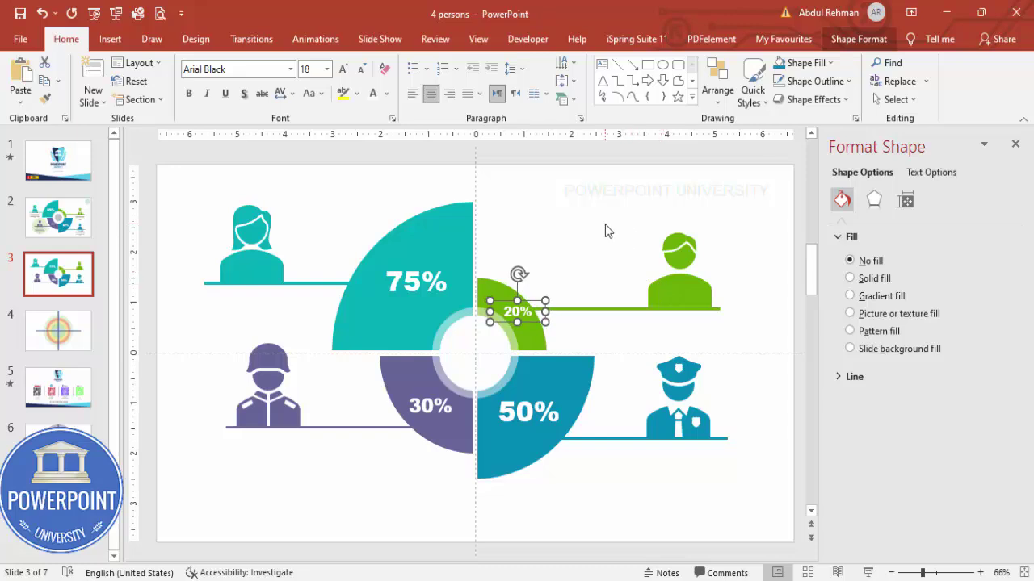
pyautogui.click(607, 229)
pyautogui.click(119, 42)
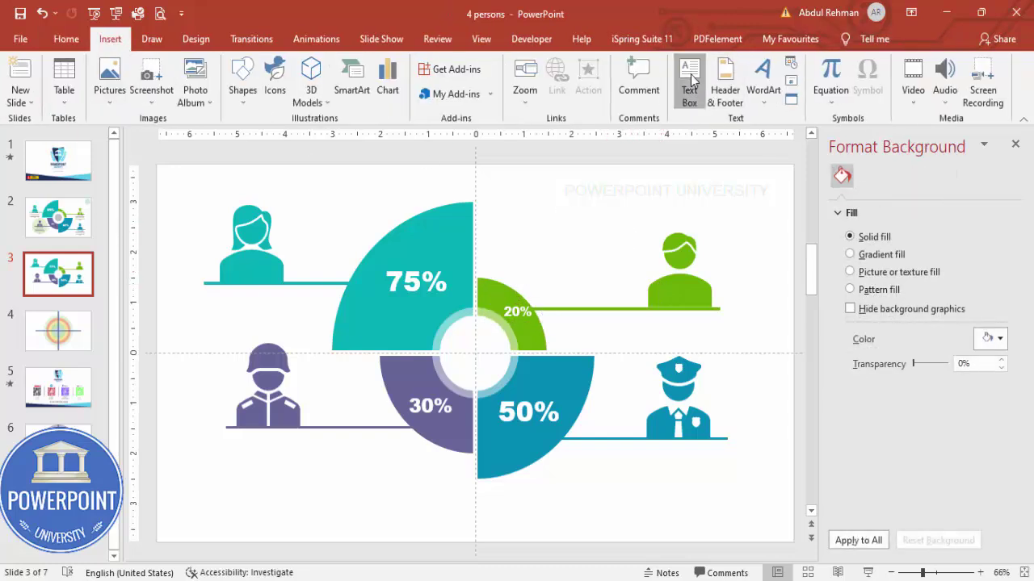
# - Add a bold, centred, teal 'TITLE HERE' text box just under the woman icon's line
pyautogui.click(689, 81)
pyautogui.moveTo(221, 298); pyautogui.dragTo(305, 318)
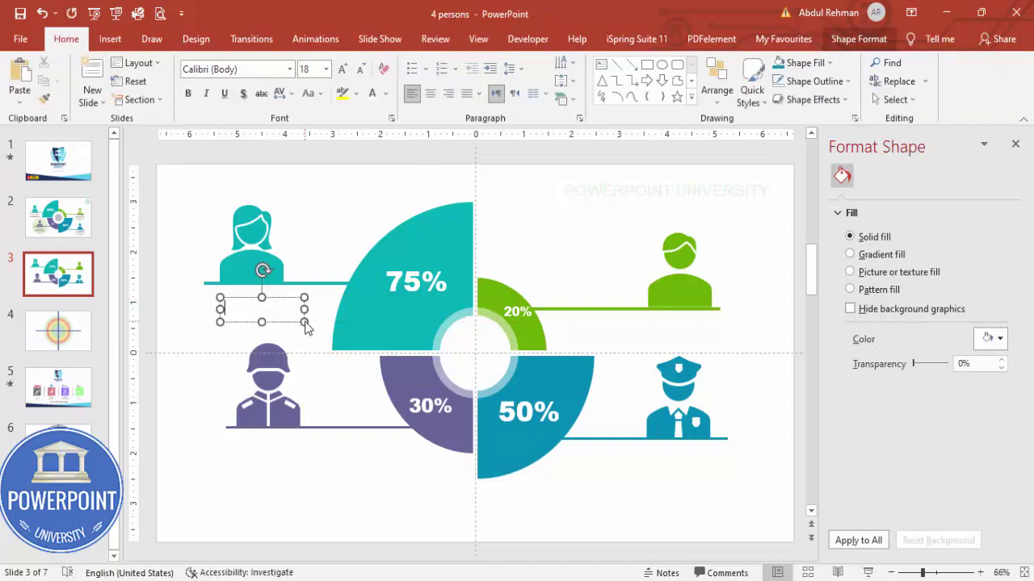
pyautogui.write('TITLE HERE')
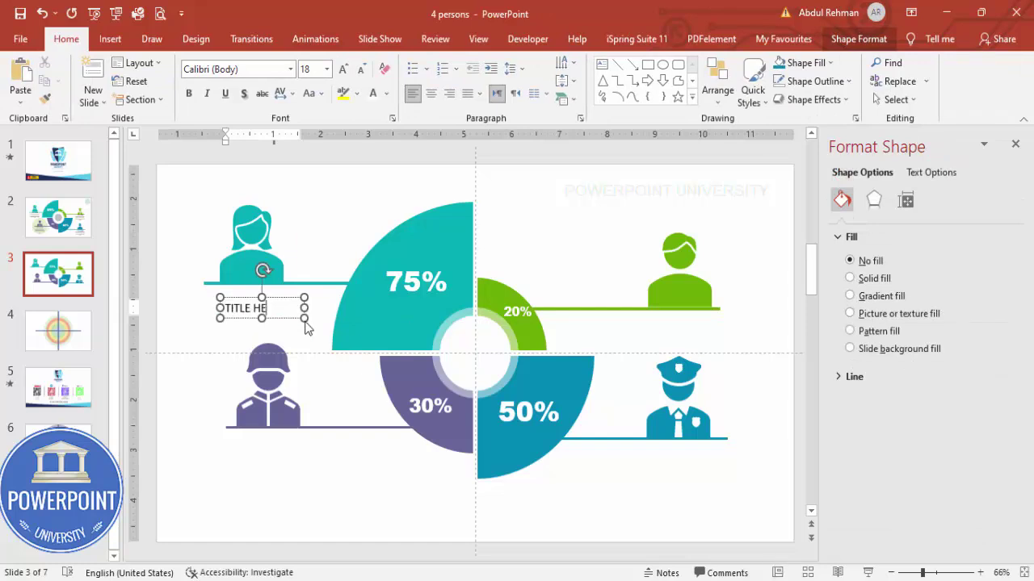
pyautogui.click(281, 298)
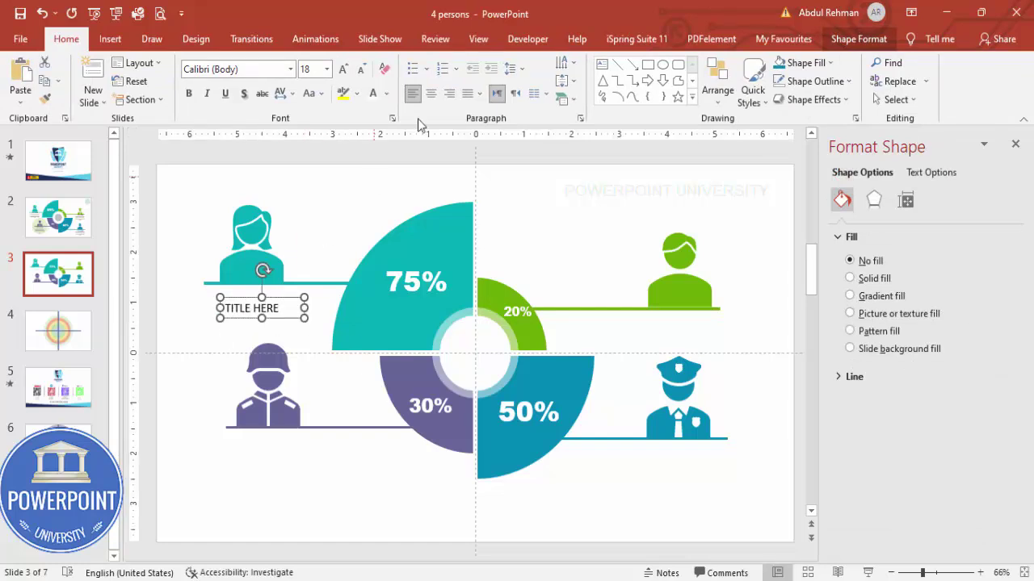
pyautogui.click(430, 93)
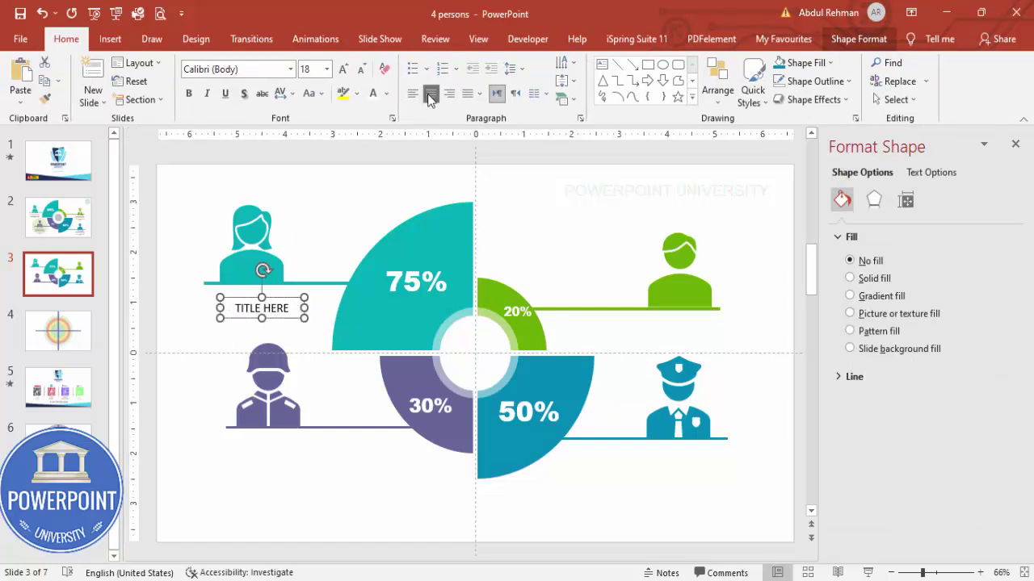
pyautogui.click(189, 94)
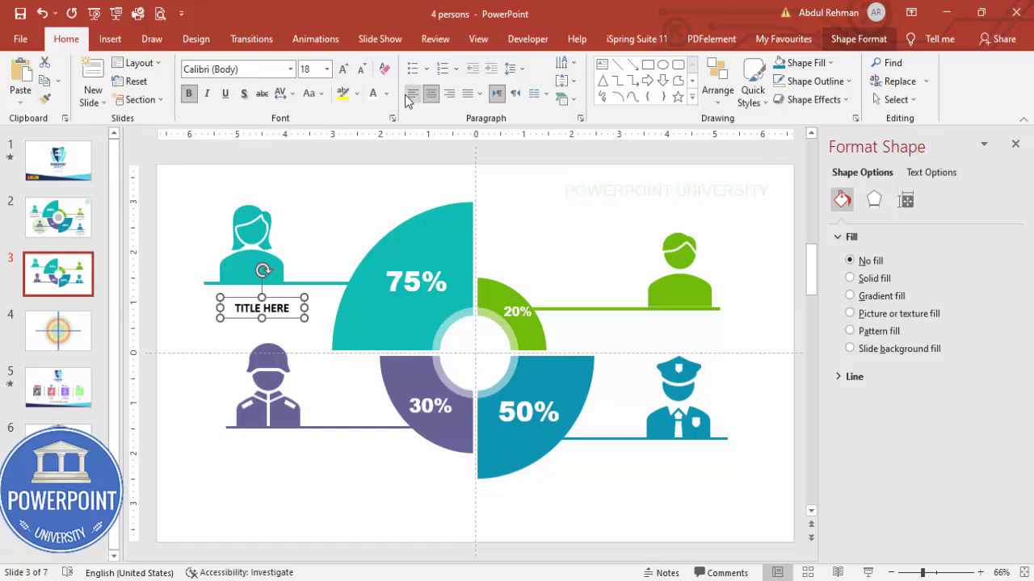
pyautogui.moveTo(275, 293); pyautogui.dragTo(265, 278)
pyautogui.click(387, 93)
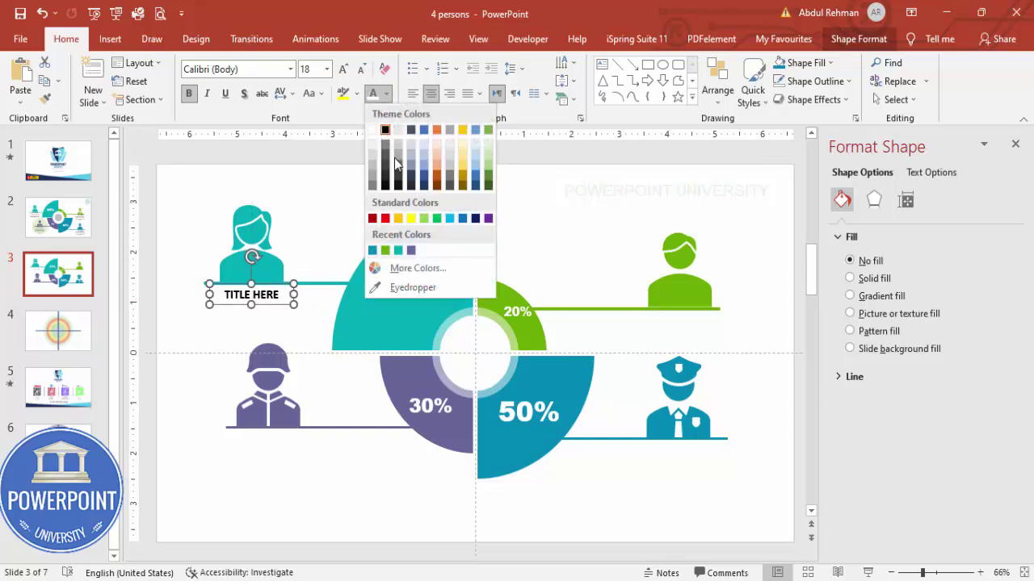
pyautogui.click(398, 251)
pyautogui.click(316, 207)
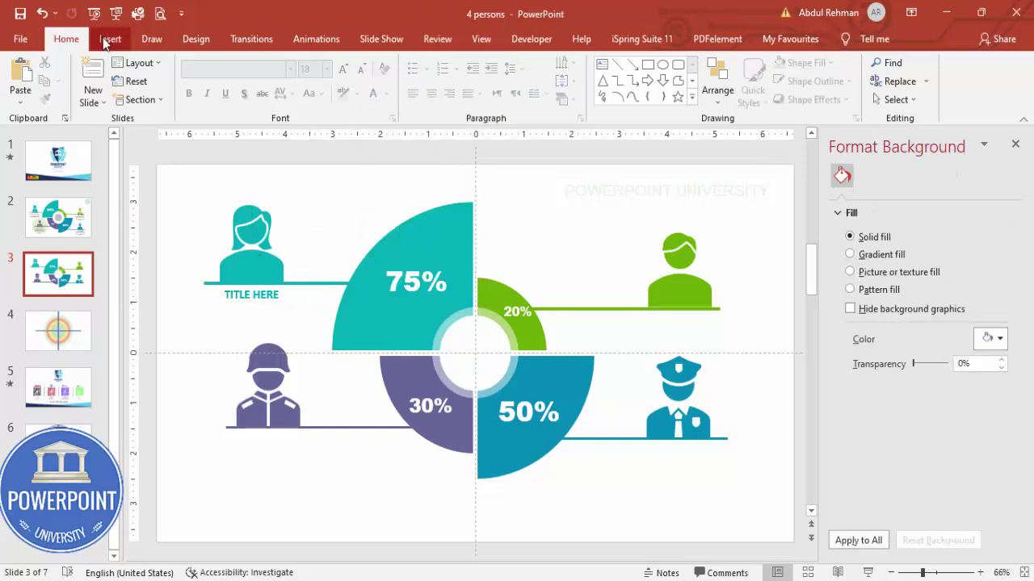
pyautogui.click(110, 38)
# - Insert a =lorem(1) placeholder paragraph and delete the sentences from 'Fusce' onward
pyautogui.click(699, 89)
pyautogui.moveTo(565, 196); pyautogui.dragTo(661, 216)
pyautogui.write('=lorem(1)')
pyautogui.press('Return')
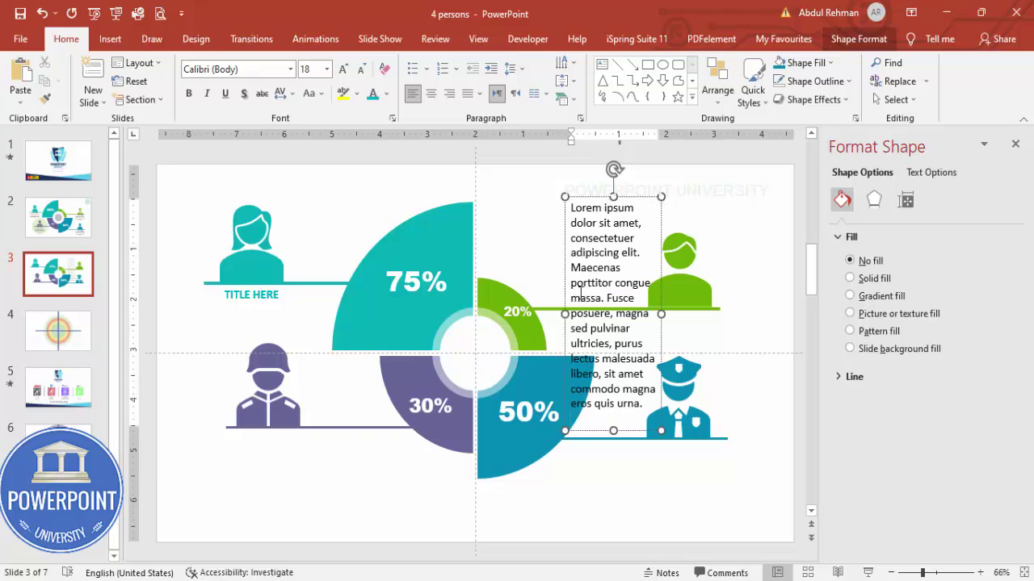
pyautogui.moveTo(608, 300); pyautogui.dragTo(891, 487)
pyautogui.press('Delete')
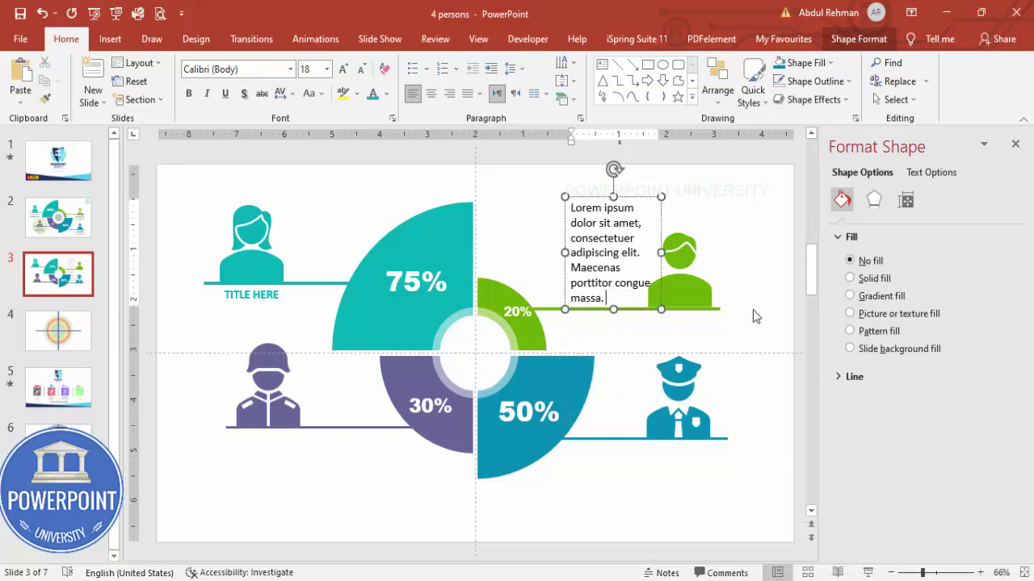
# - Make the body text 10 pt, light grey and centred beneath the woman's TITLE HERE
pyautogui.click(598, 198)
pyautogui.click(356, 72)
pyautogui.click(356, 72)
pyautogui.click(356, 72)
pyautogui.click(356, 72)
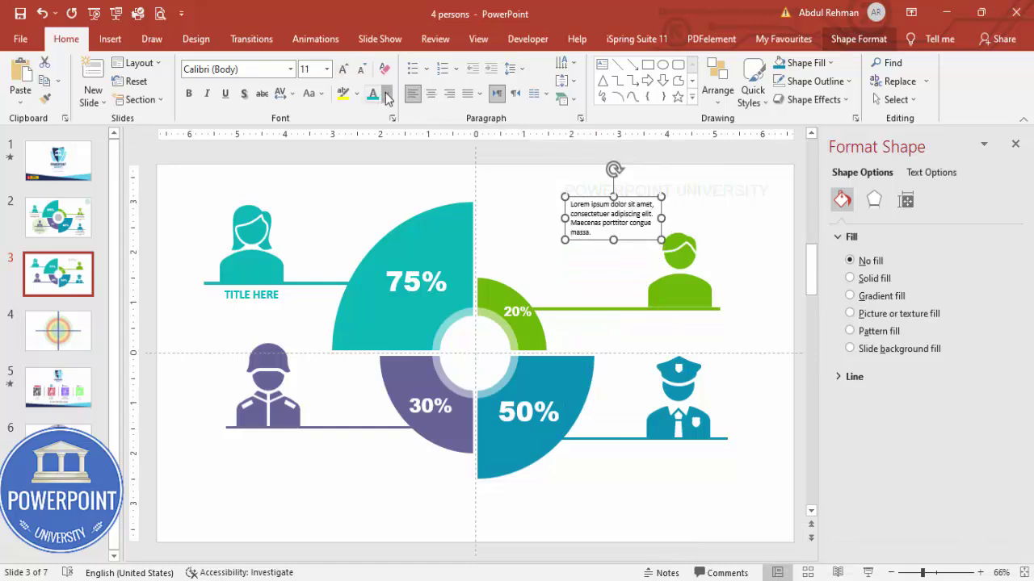
pyautogui.click(386, 94)
pyautogui.click(371, 175)
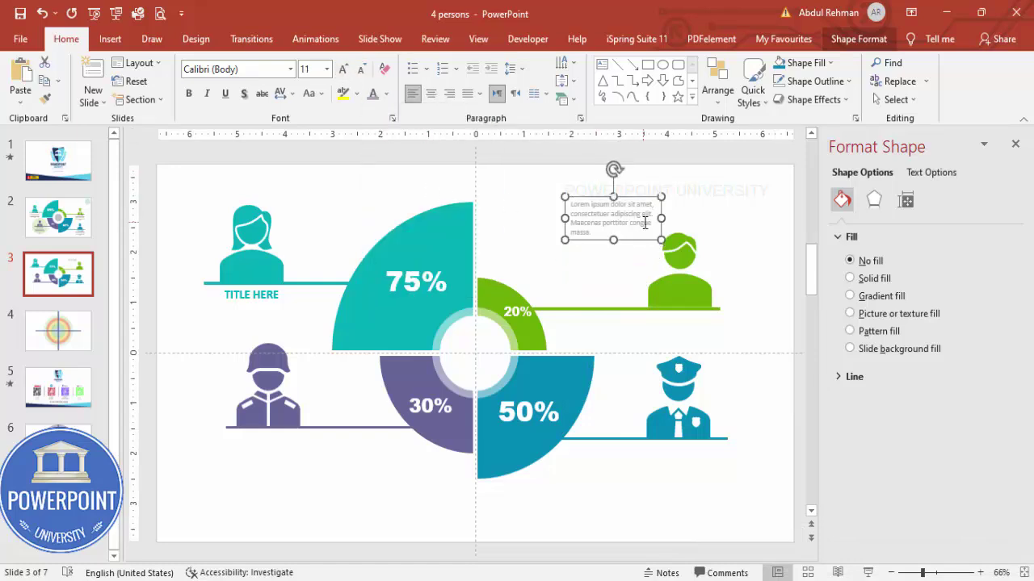
pyautogui.click(431, 94)
pyautogui.moveTo(596, 203); pyautogui.dragTo(239, 300)
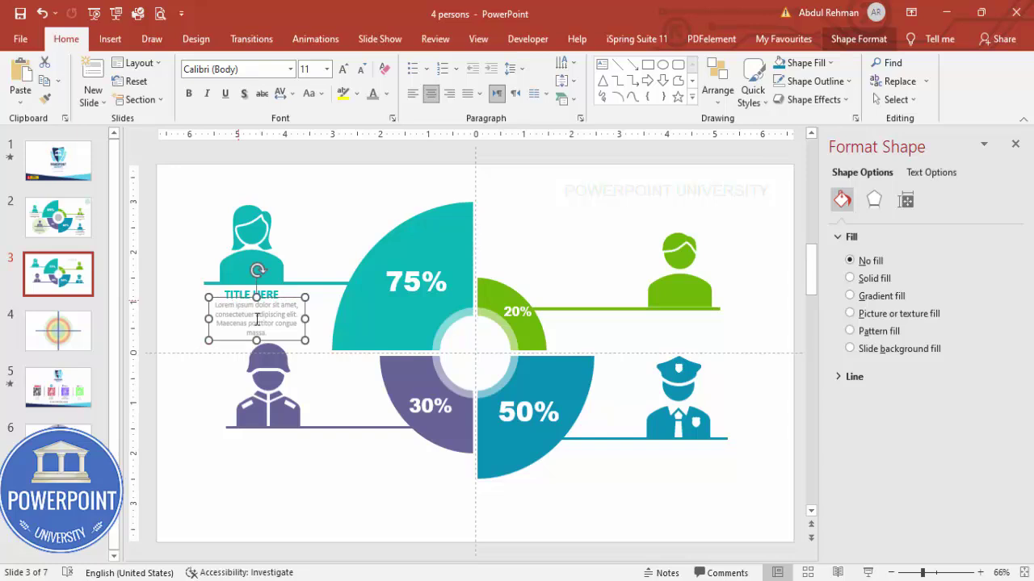
pyautogui.moveTo(307, 321)
pyautogui.mouseDown()
pyautogui.moveTo(328, 312)
pyautogui.moveTo(313, 318)
pyautogui.mouseUp()
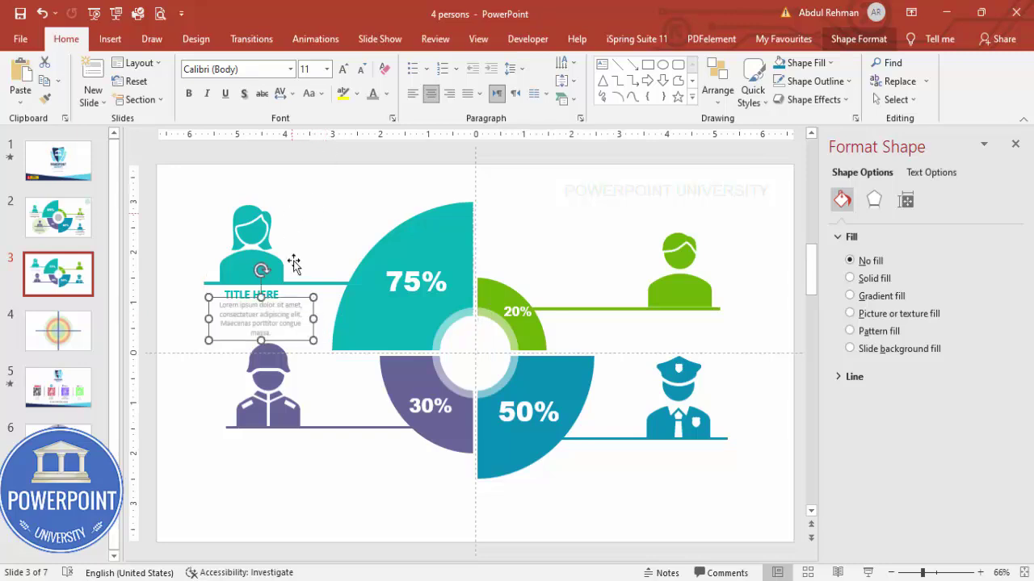
pyautogui.click(361, 68)
pyautogui.click(361, 69)
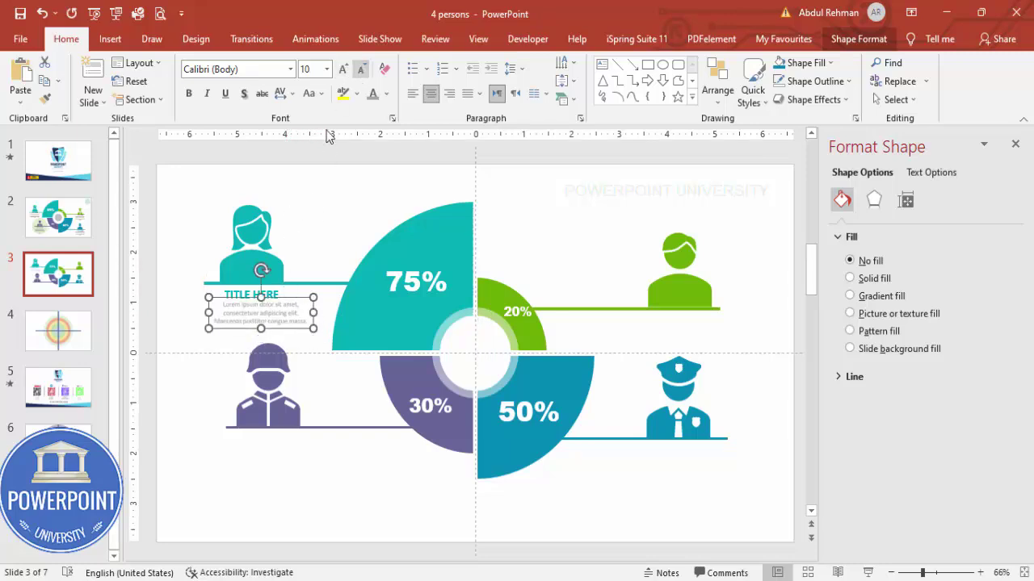
pyautogui.moveTo(309, 312); pyautogui.dragTo(305, 311)
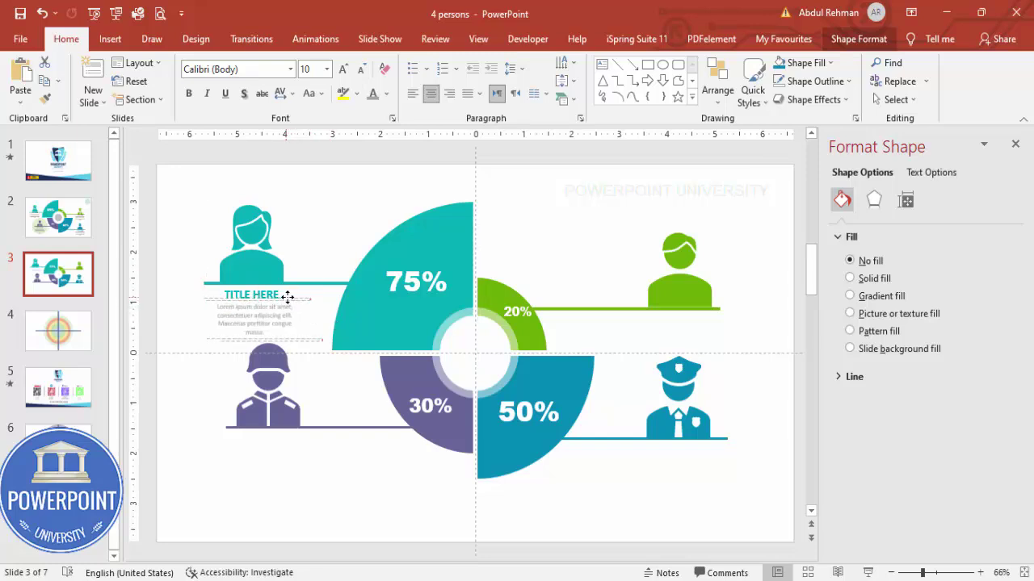
# - Duplicate the title and body pair with Ctrl+D and move the copy under the purple person
pyautogui.keyDown('shift'); pyautogui.click(288, 295); pyautogui.keyUp('shift')
pyautogui.hotkey('ctrl', 'd')
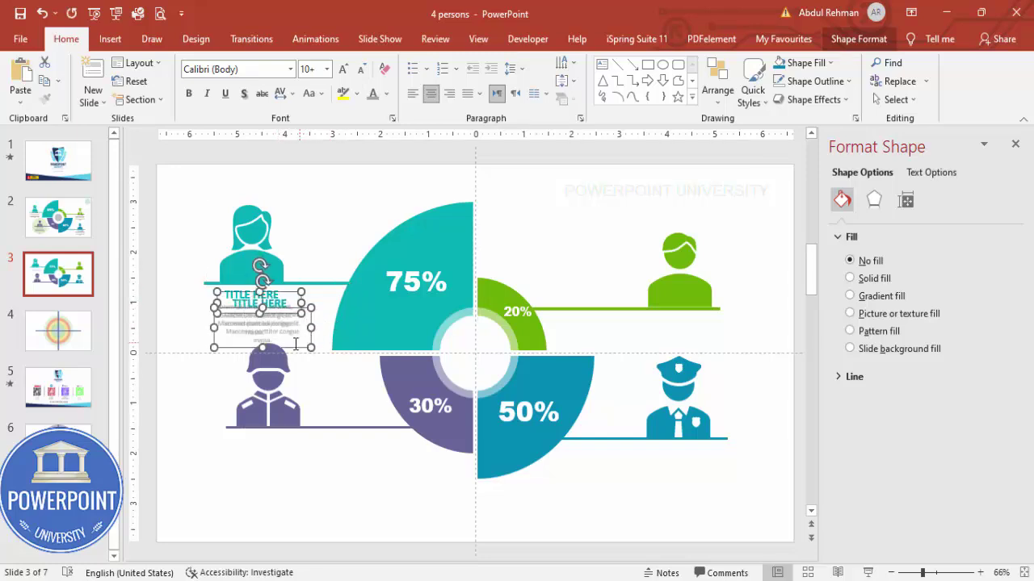
pyautogui.moveTo(294, 349); pyautogui.dragTo(314, 301)
pyautogui.scroll(-2, 303, 484)
# - Recolour the TITLE HERE headings green for the man, turquoise for the officer, purple for the soldier
pyautogui.click(740, 275)
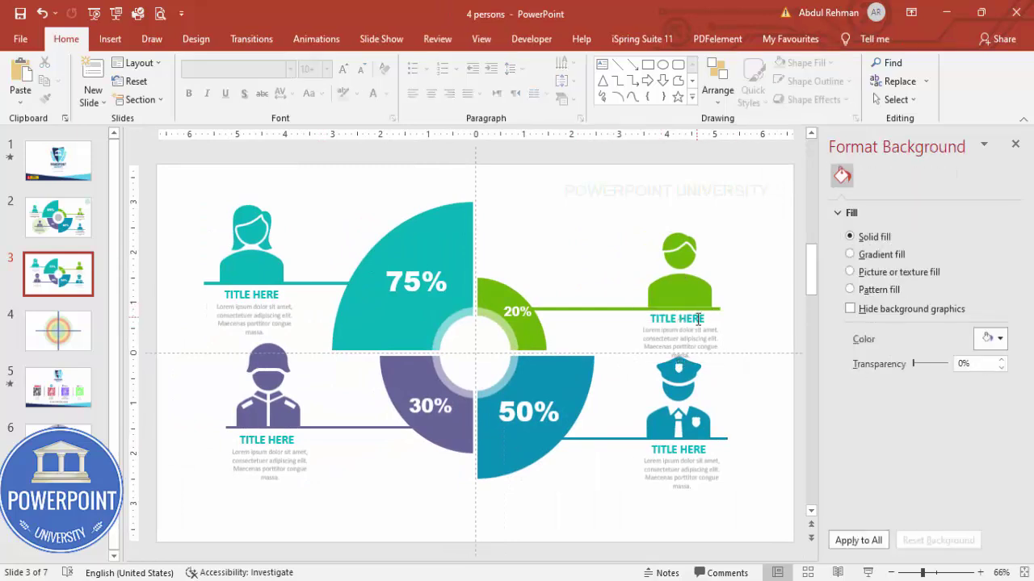
pyautogui.click(711, 334)
pyautogui.click(707, 335)
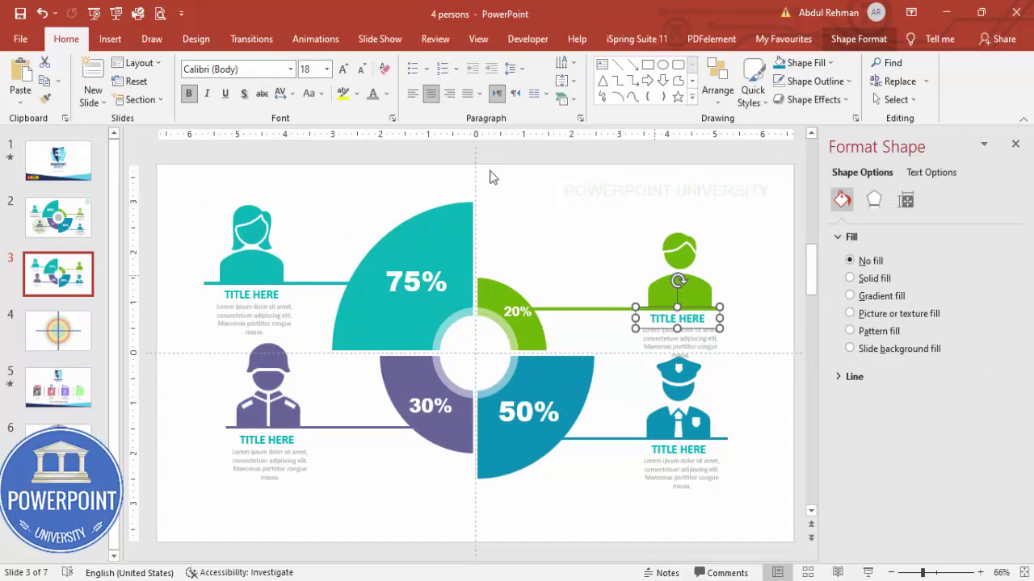
pyautogui.click(386, 93)
pyautogui.click(398, 250)
pyautogui.click(673, 458)
pyautogui.click(718, 449)
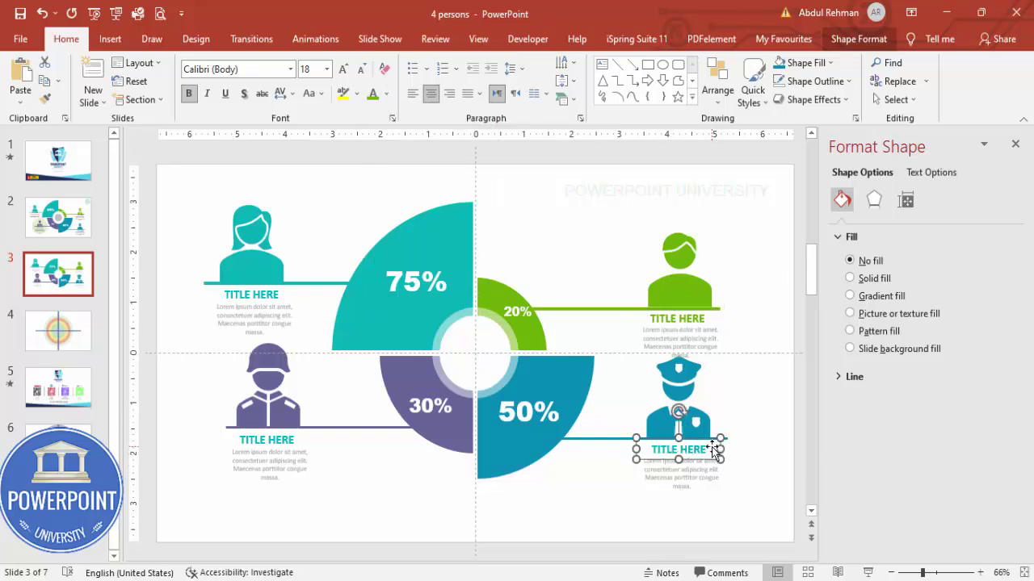
pyautogui.click(386, 93)
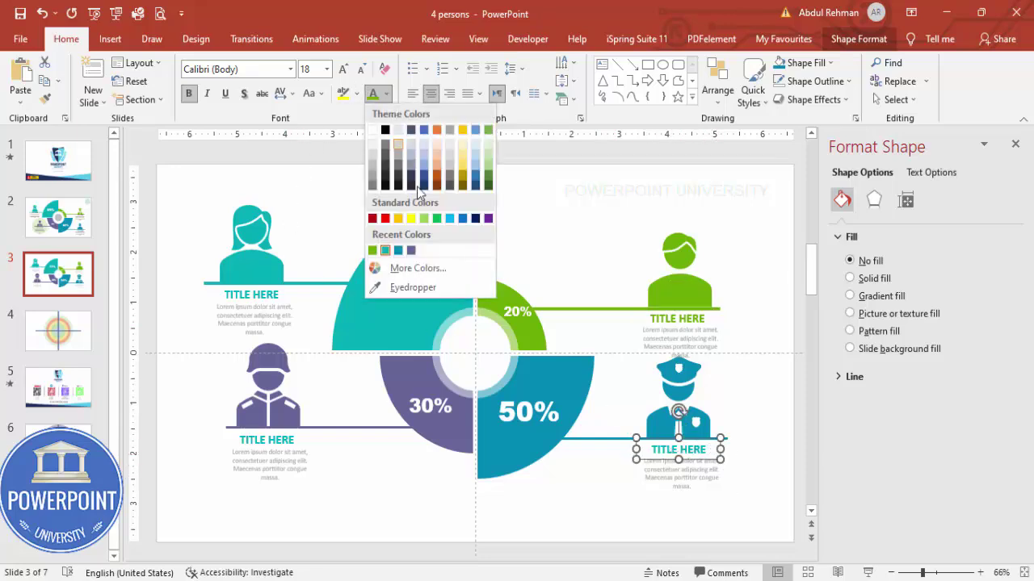
pyautogui.click(399, 251)
pyautogui.click(297, 440)
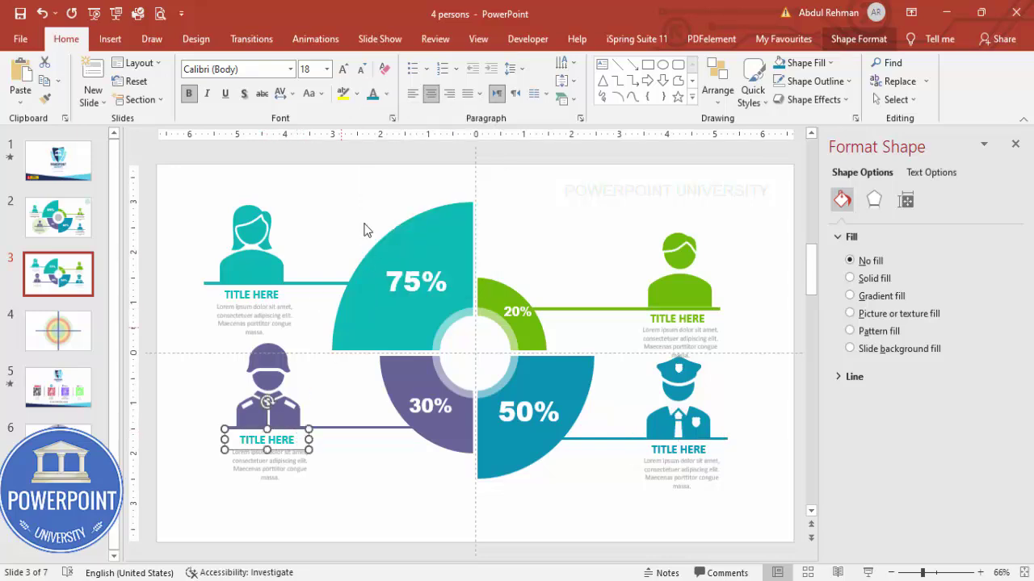
pyautogui.click(387, 94)
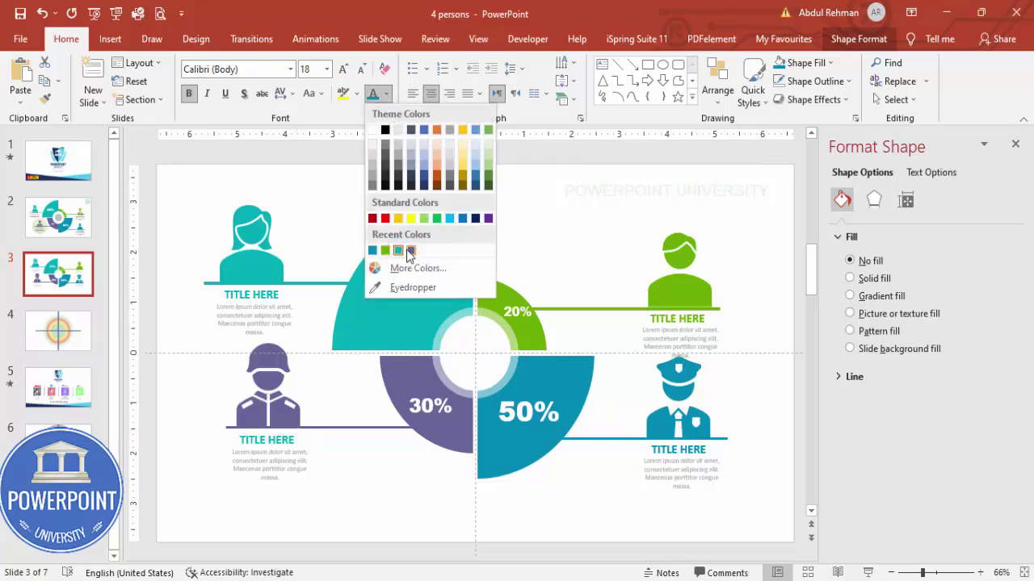
pyautogui.click(411, 252)
pyautogui.click(605, 206)
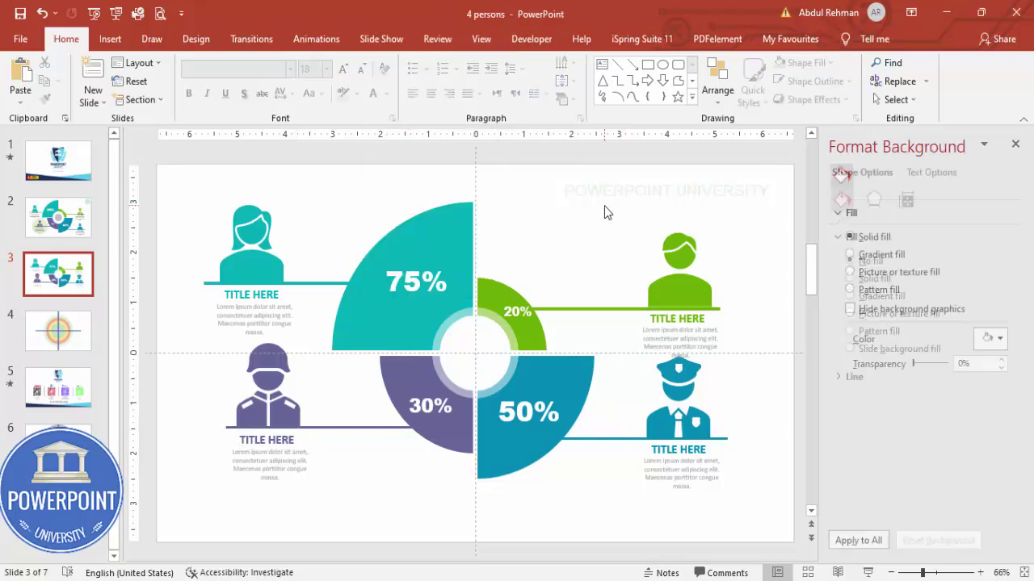